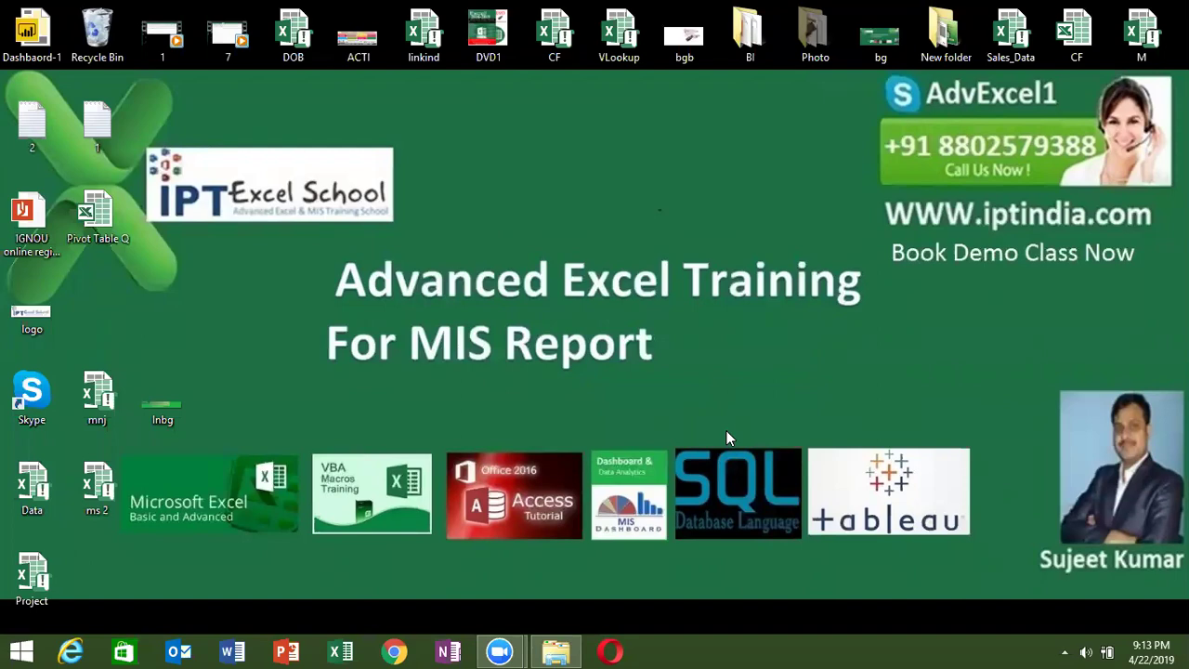
Go to iptindia.com in Chrome and dismiss the demo class popup.
left_click(391, 650)
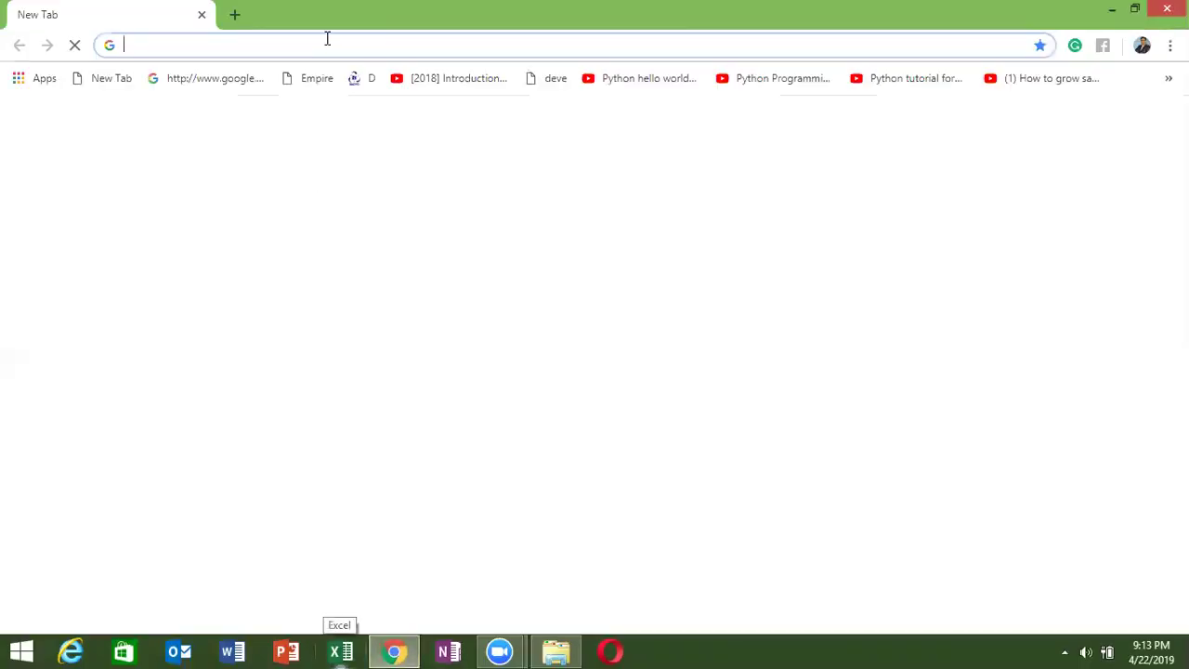
type("ip")
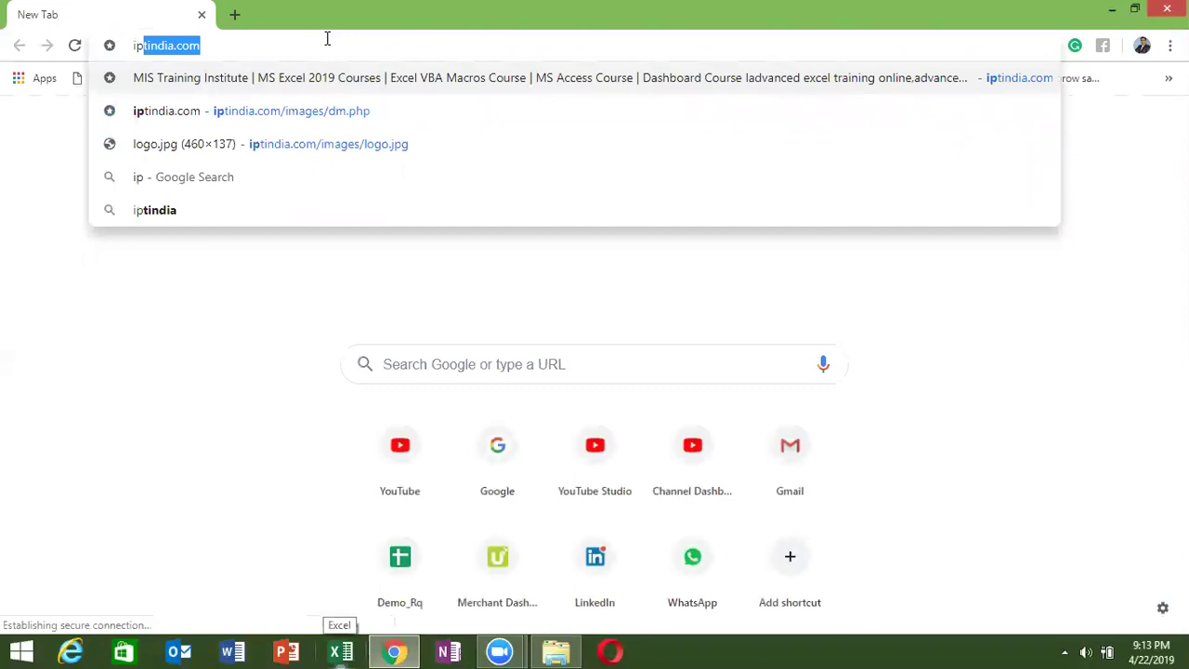
key("Return")
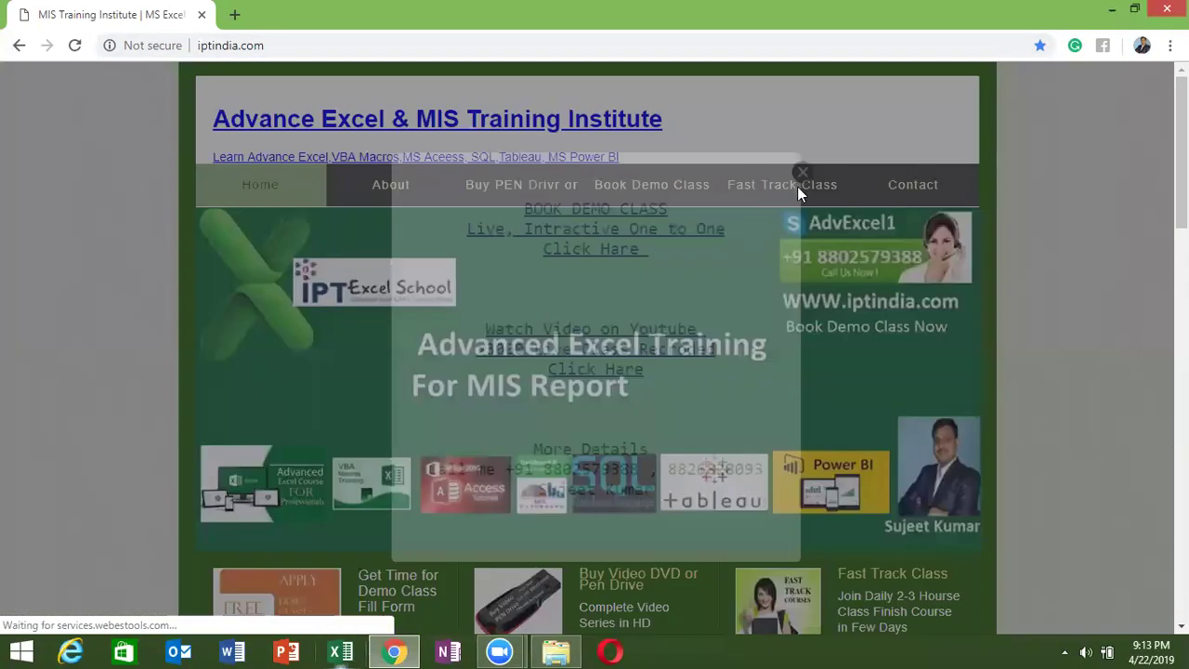
left_click(805, 177)
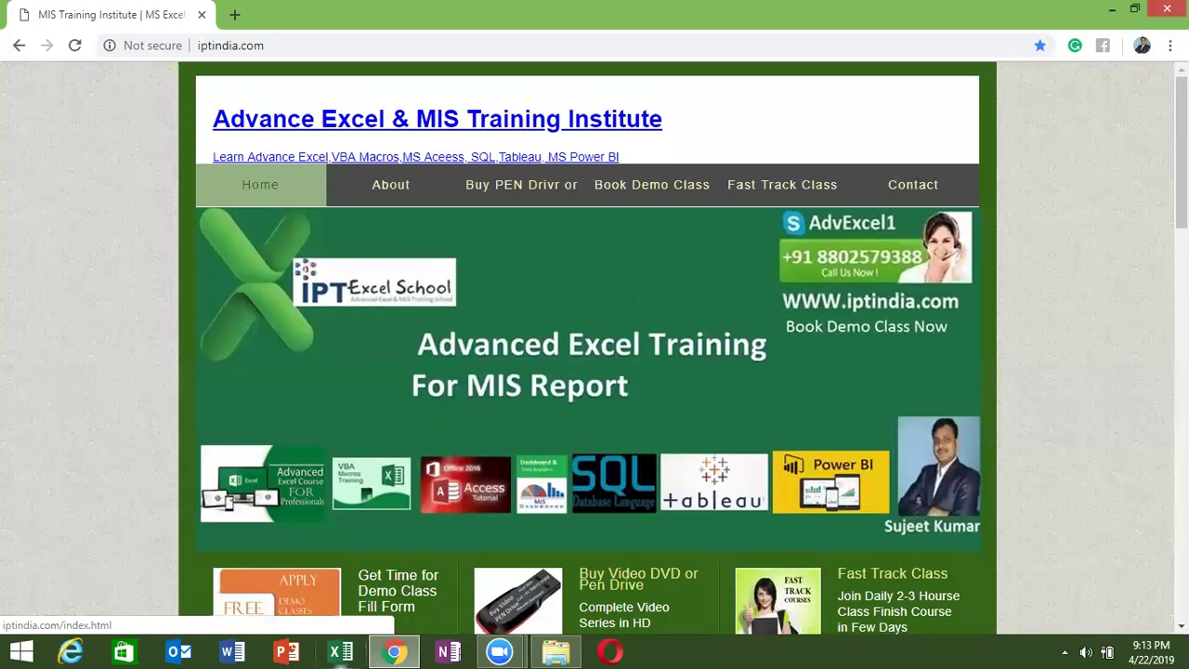
Open the Advanced Excel course page and select its syllabus from Workbooks & Worksheet Handling to Date & Time.
scroll(907, 292, "down", 3)
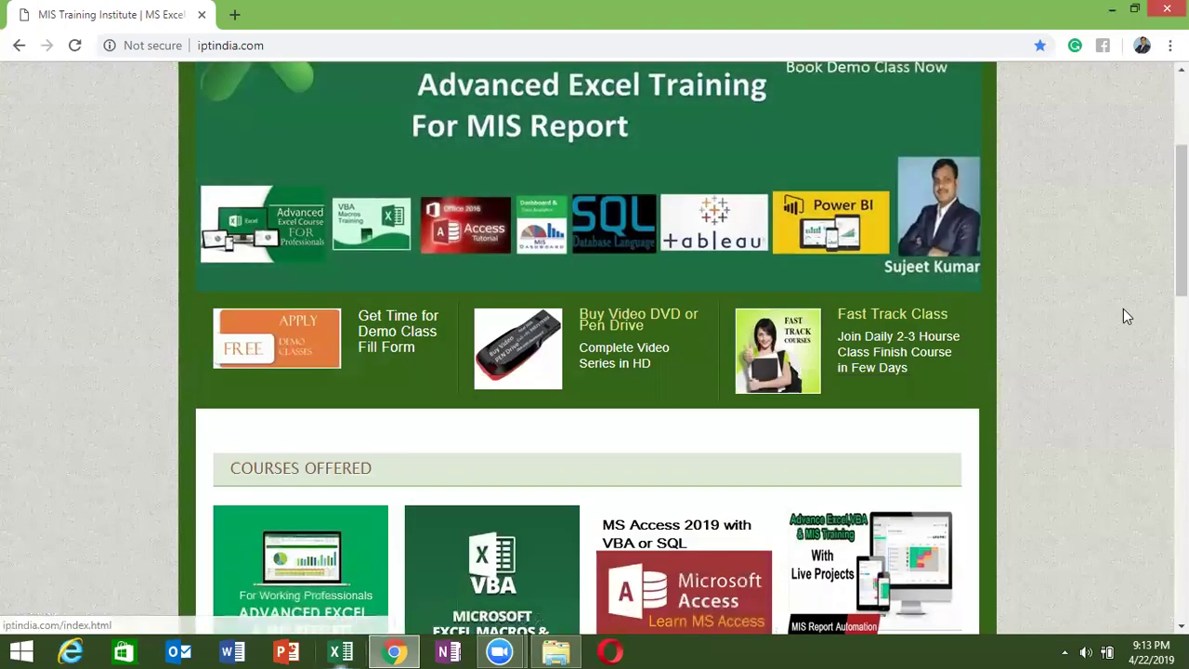
scroll(1123, 308, "down", 2)
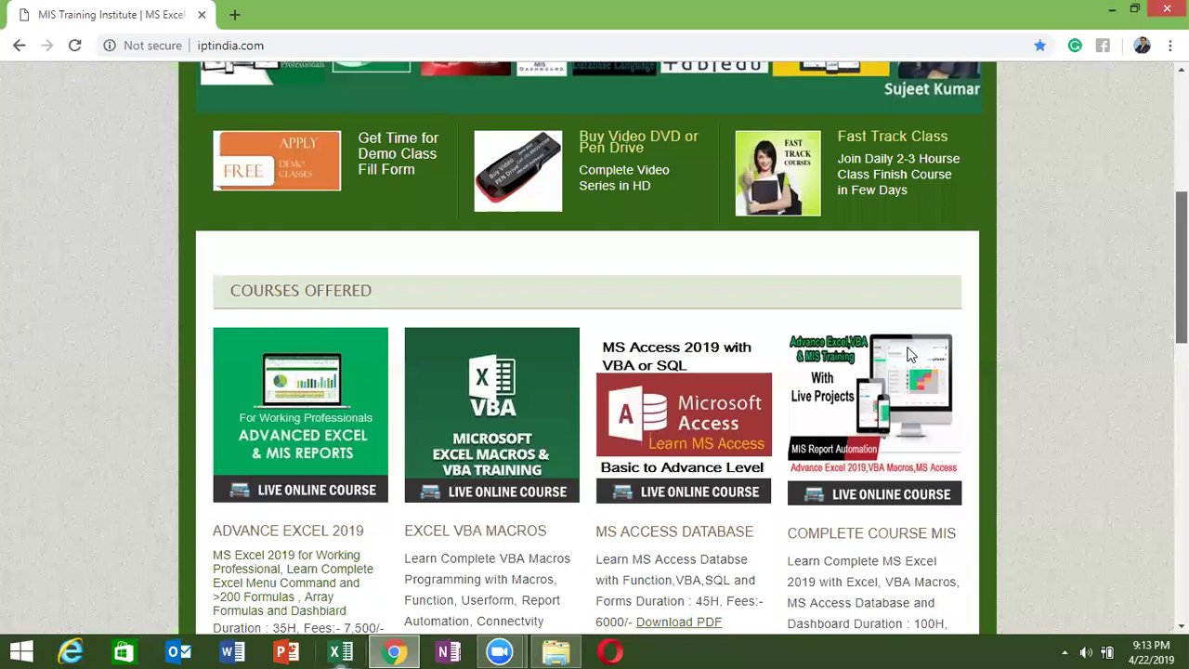
left_click(910, 355)
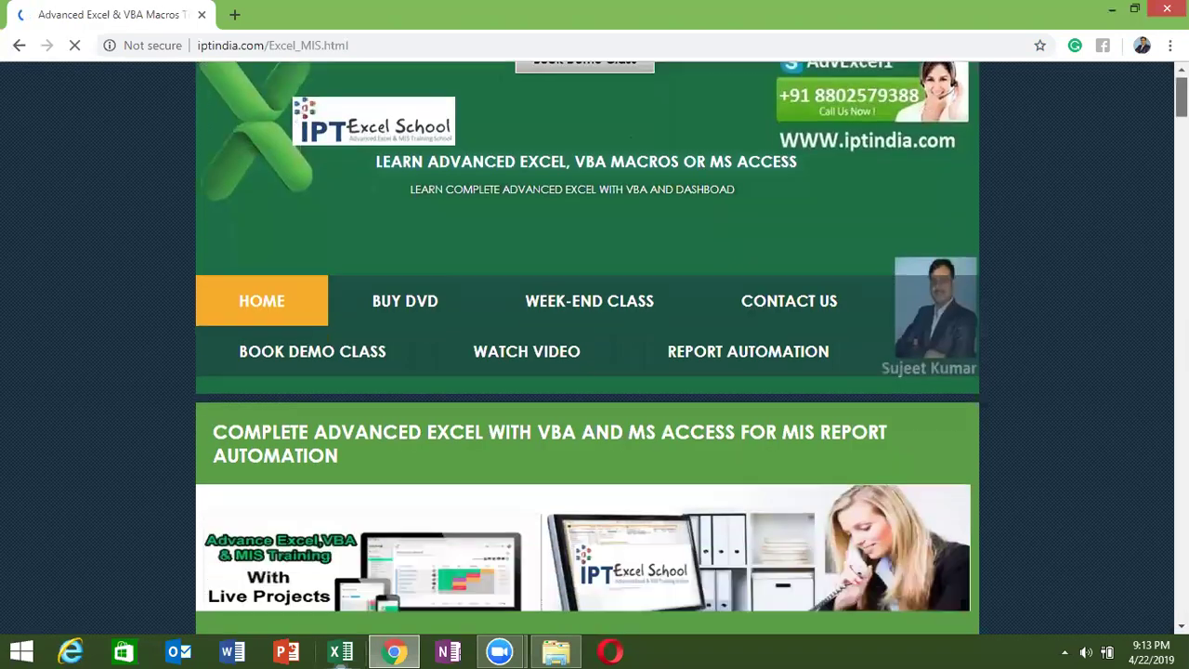
scroll(588, 347, "down", 5)
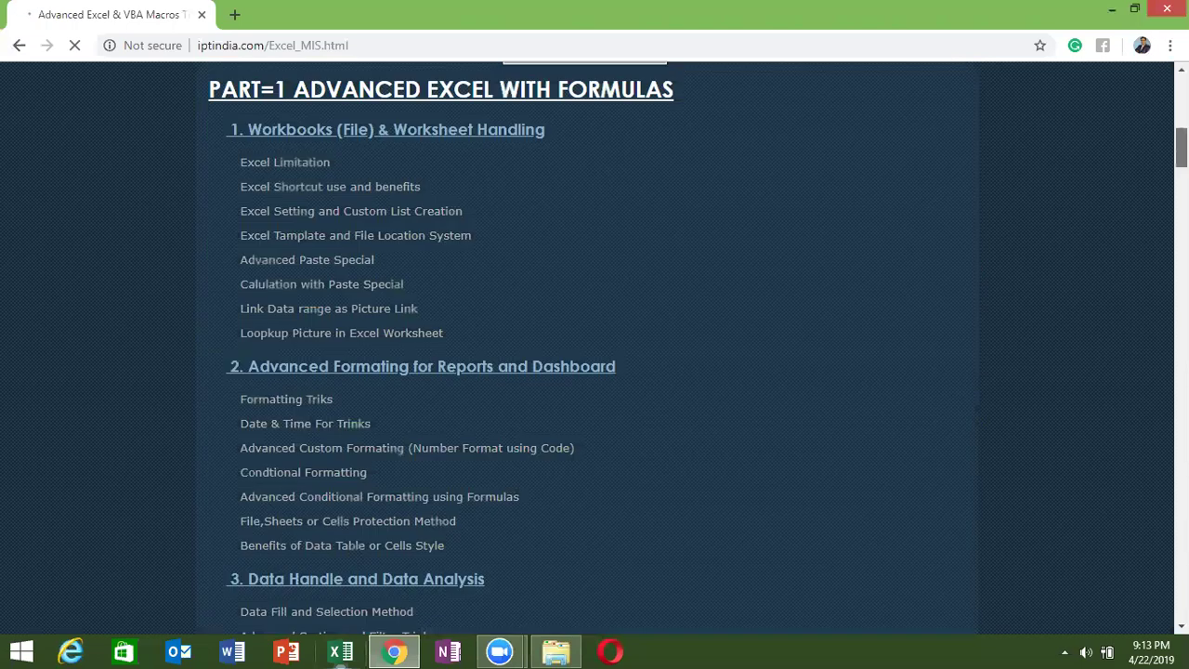
scroll(588, 348, "up", 3)
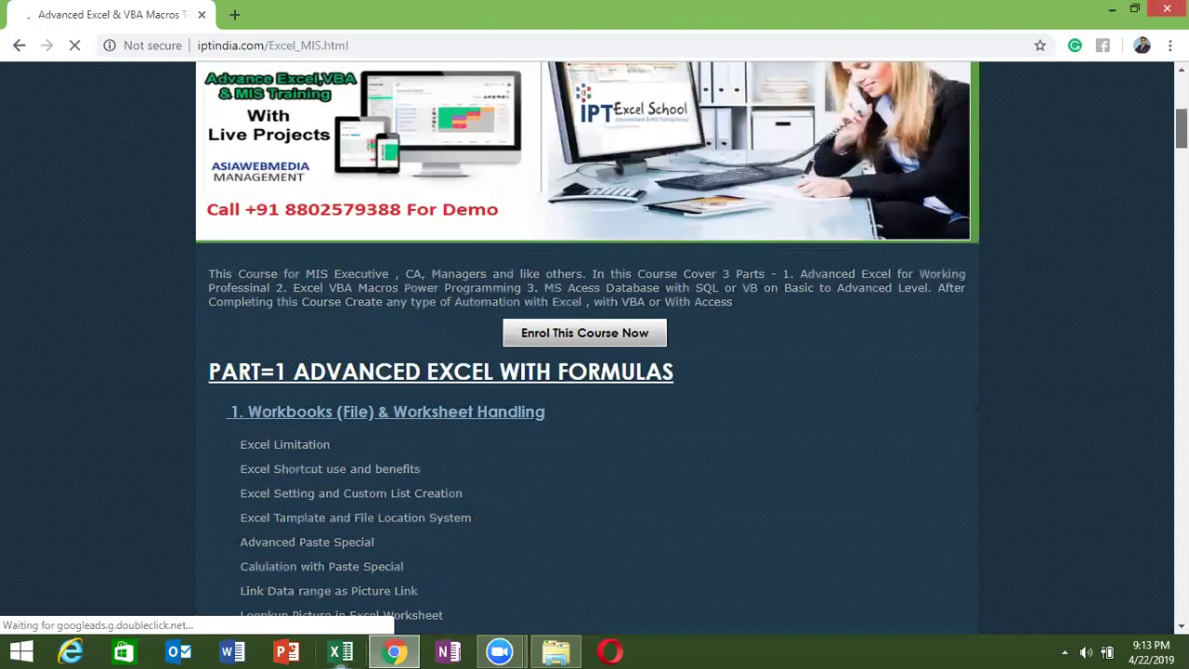
scroll(594, 348, "down", 3)
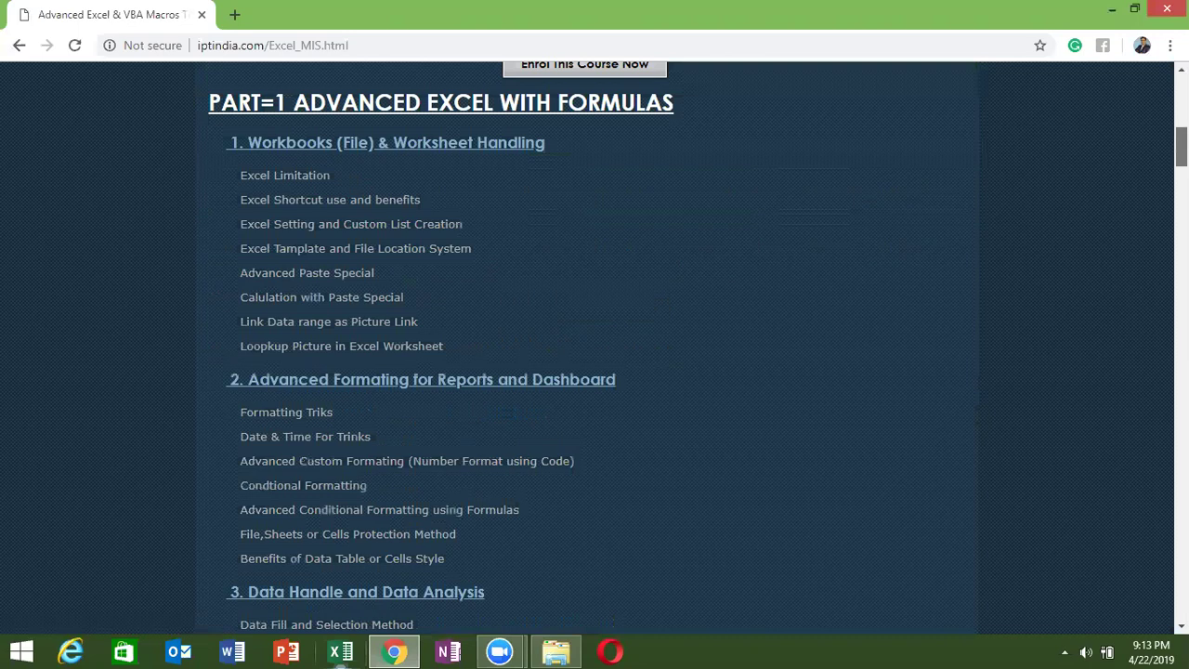
scroll(269, 235, "up", 1)
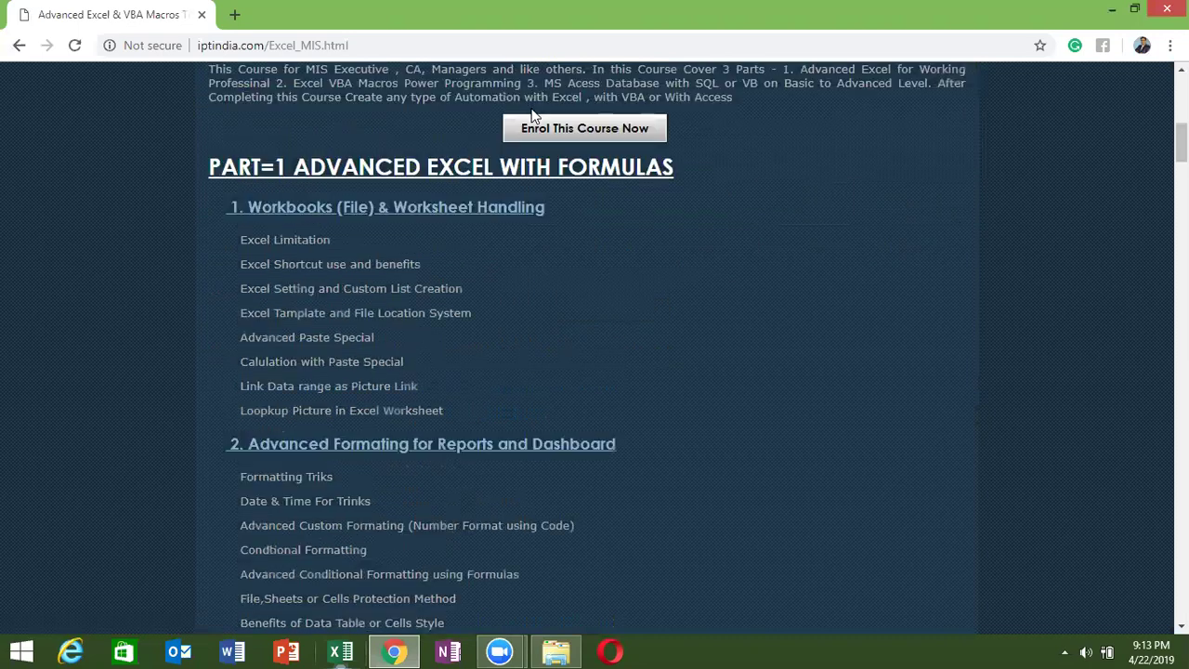
triple_click(228, 206)
left_click_drag(257, 276, 317, 501)
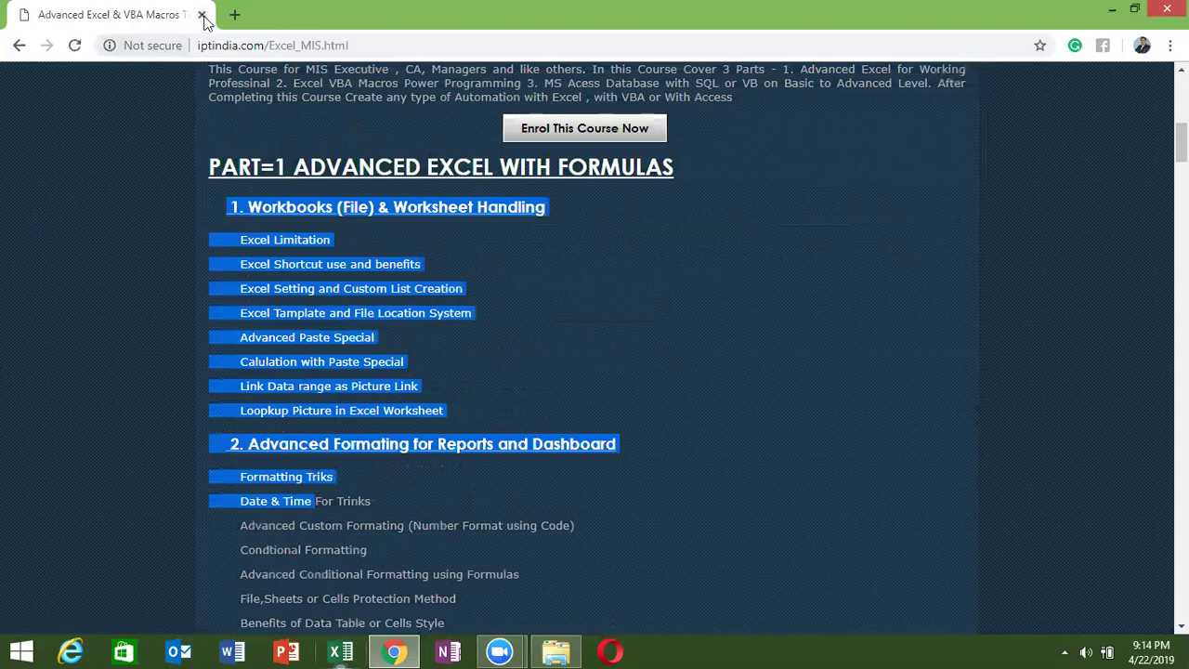
Close the browser, start Excel and open the recent CF workbook.
left_click(395, 650)
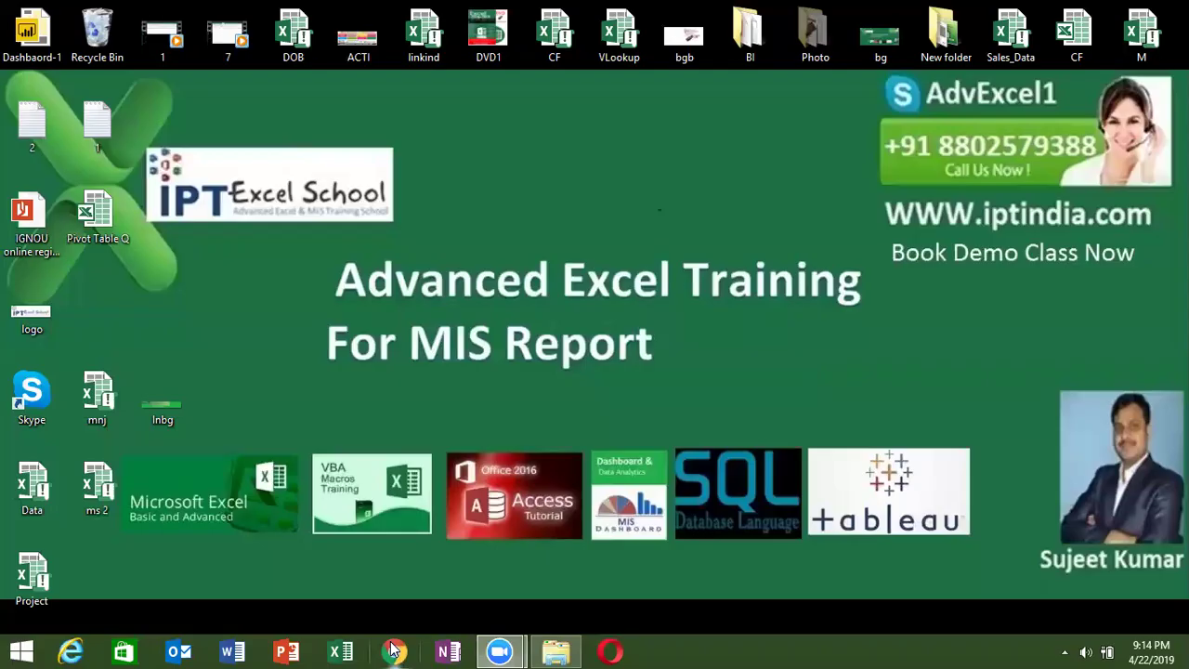
left_click(342, 650)
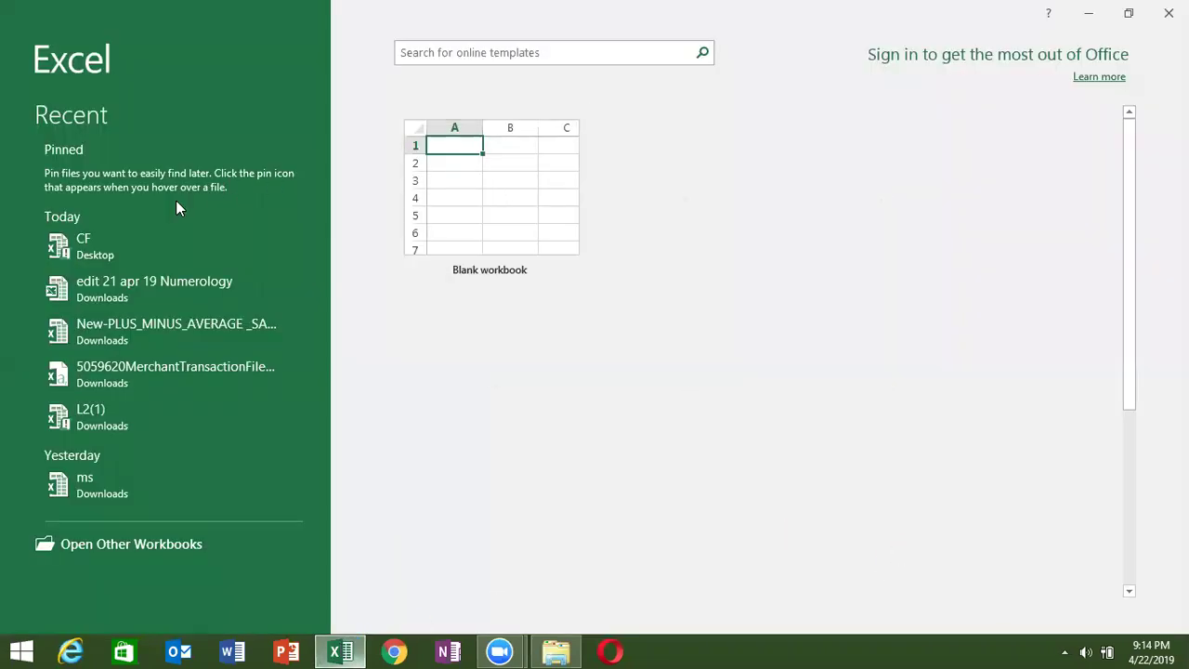
left_click(104, 250)
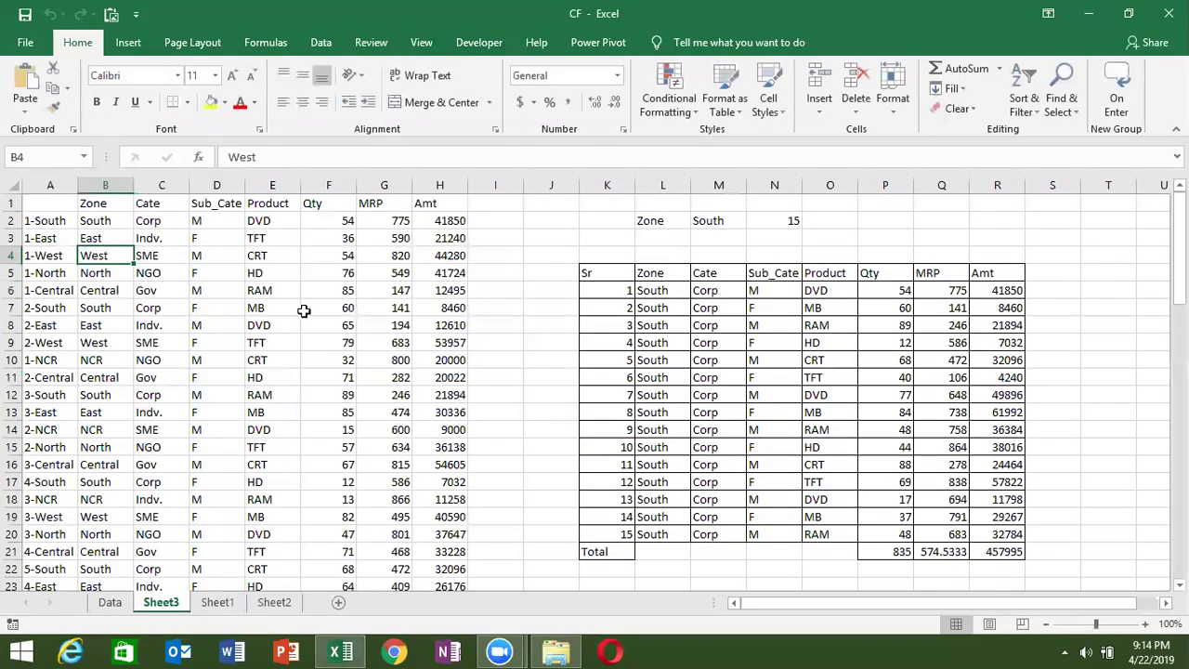
Add a new blank worksheet, Sheet4, beside Sheet1.
left_click(305, 312)
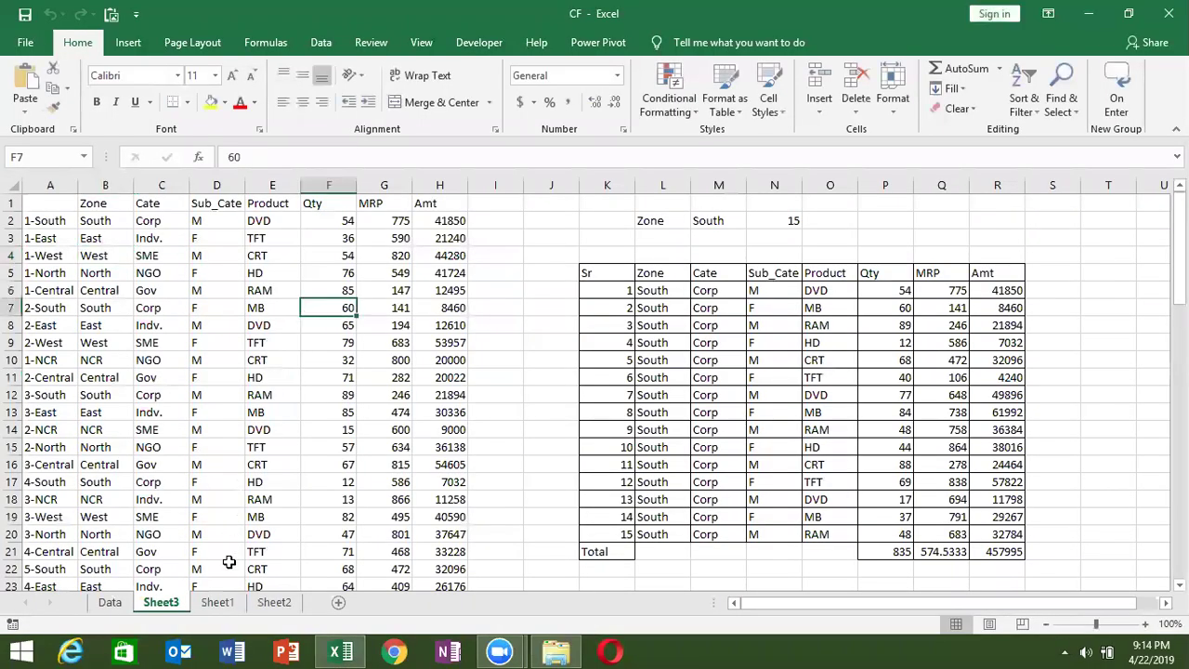
left_click(222, 604)
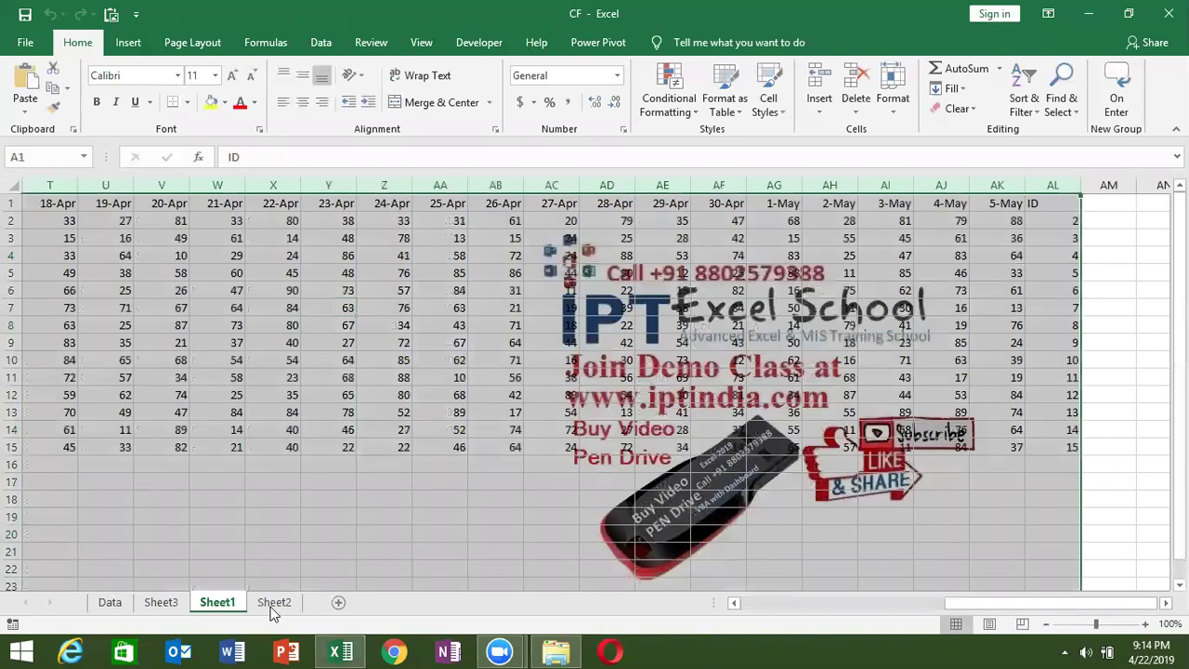
left_click(338, 603)
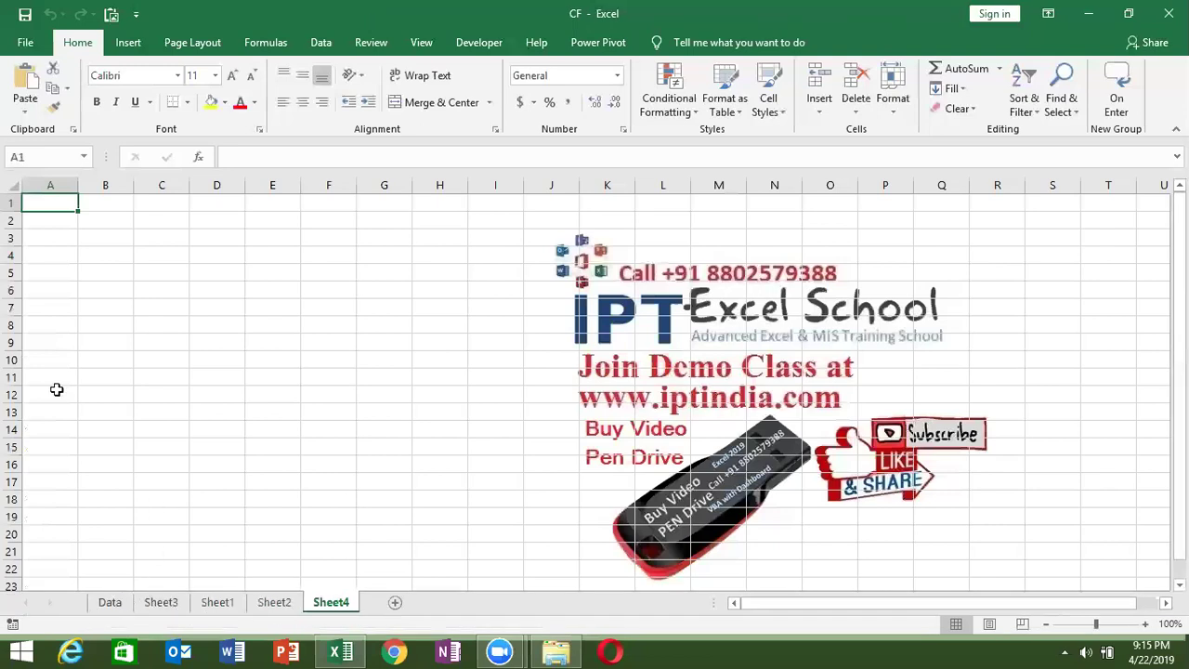
left_click(60, 186)
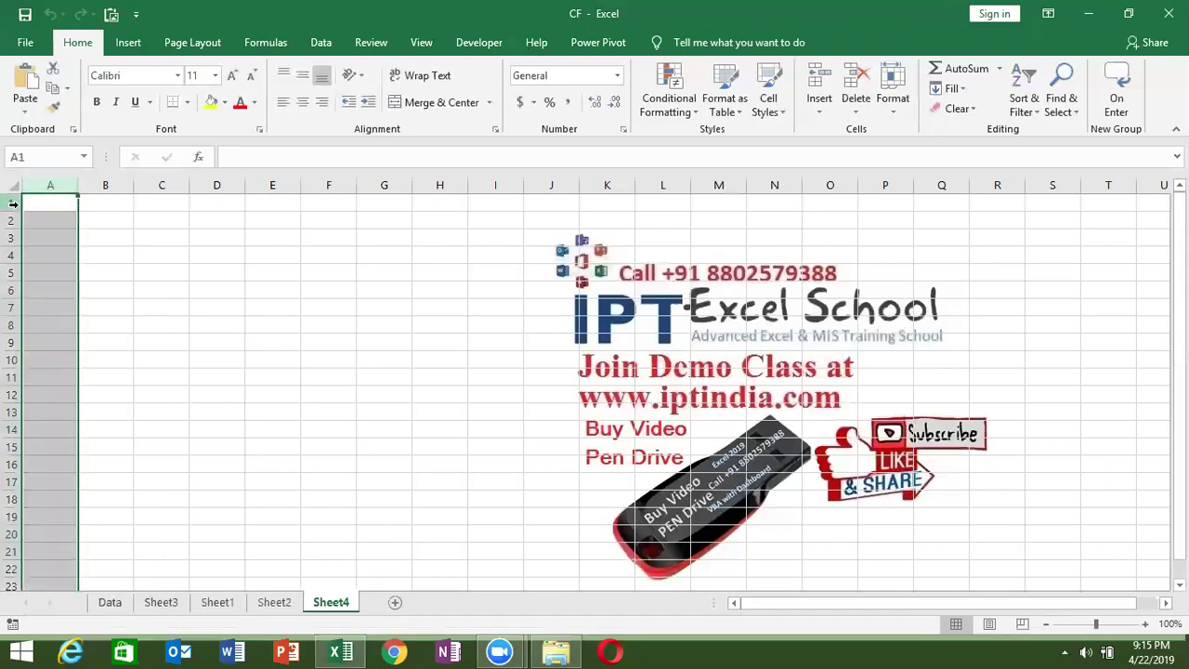
left_click(37, 204)
left_click(12, 203)
left_click(39, 204)
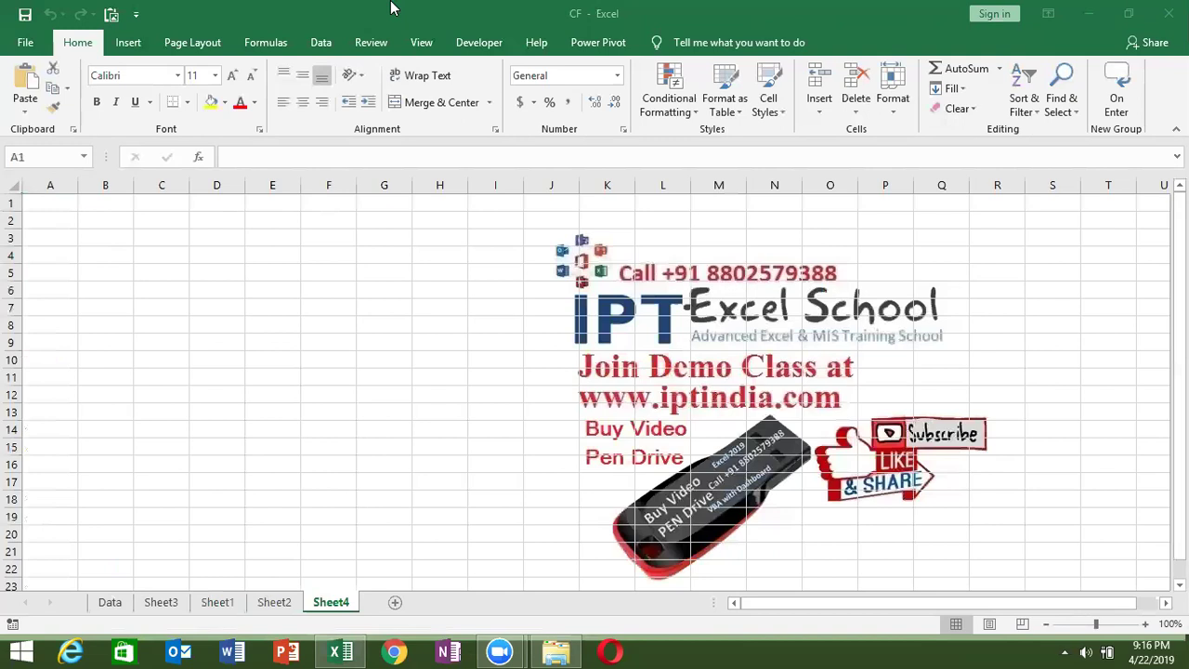
key("super+c")
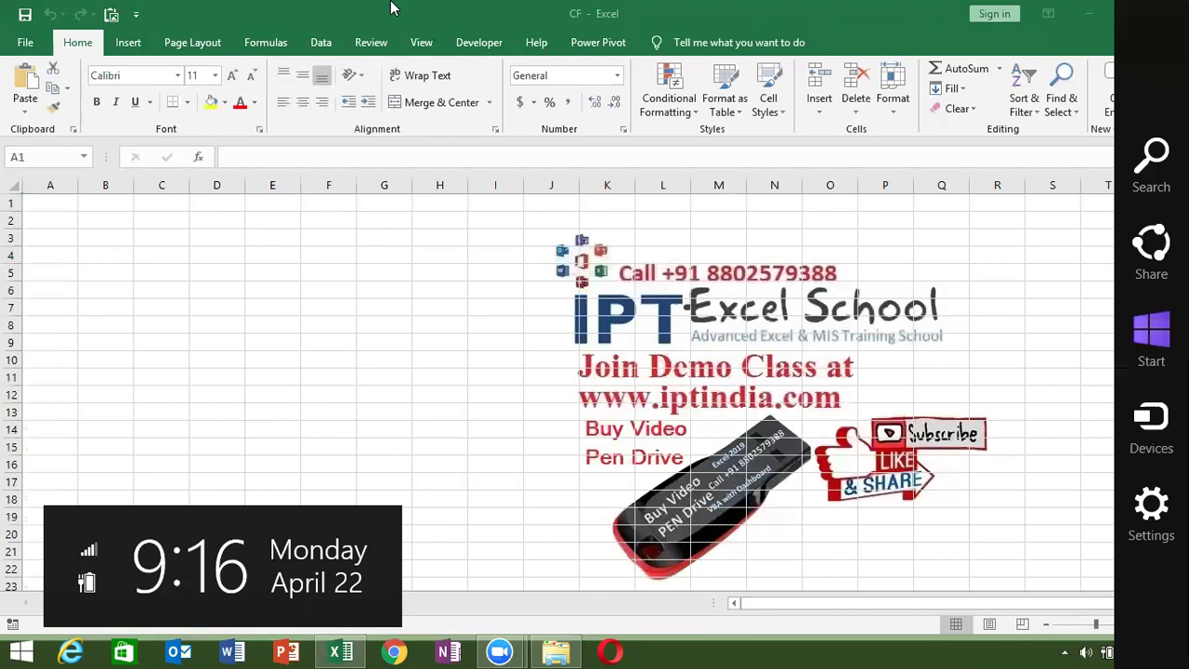
key("Escape")
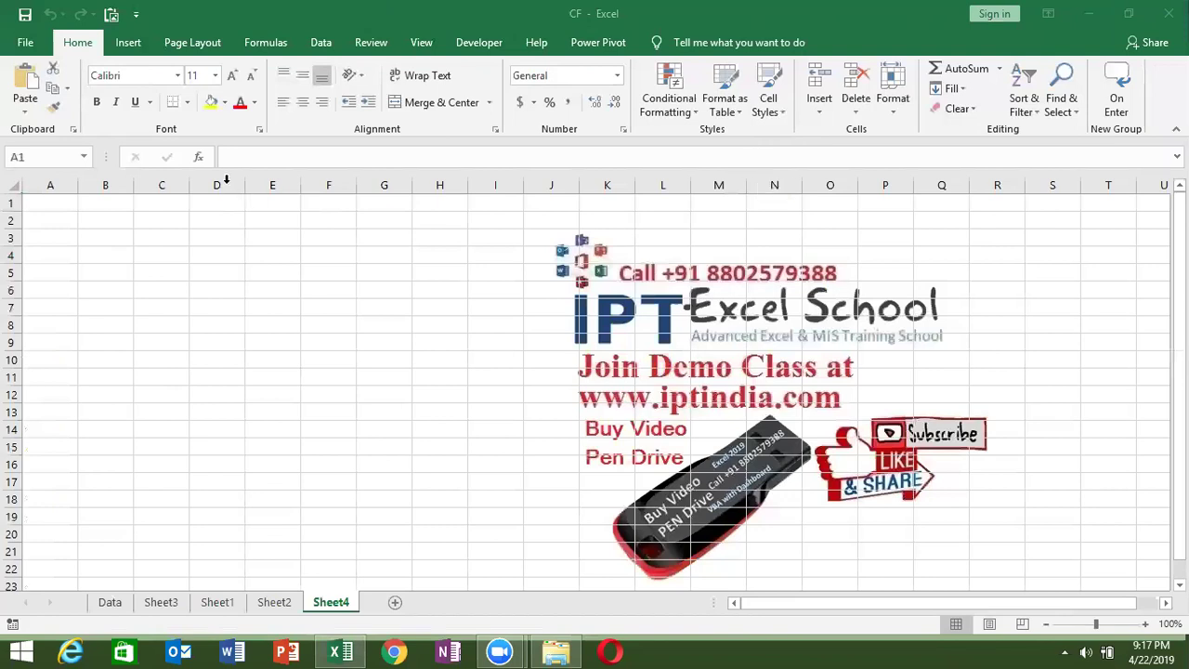
left_click(91, 201)
left_click(62, 204)
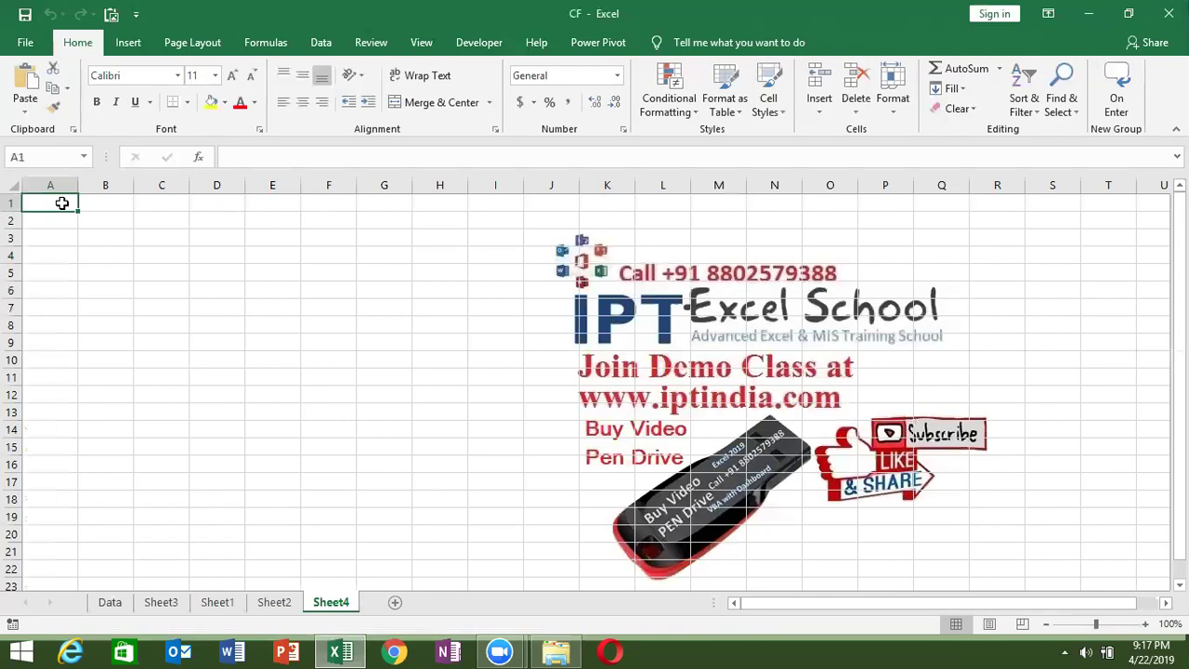
Enter 125 in cell A1.
left_click(100, 213)
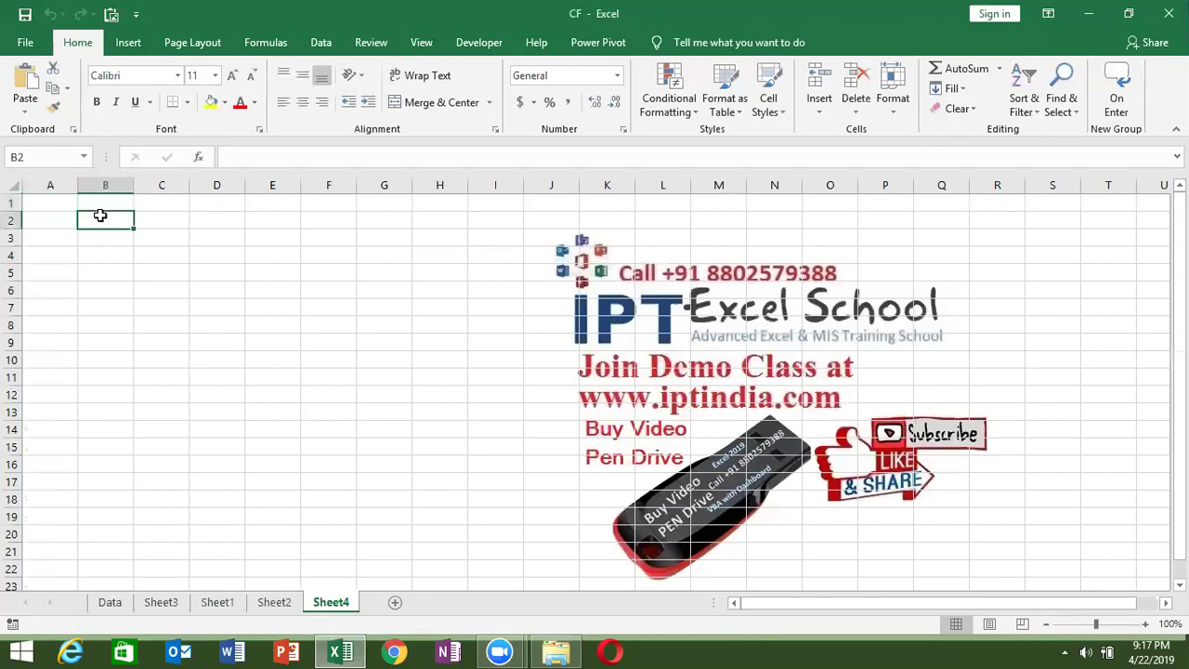
left_click(63, 198)
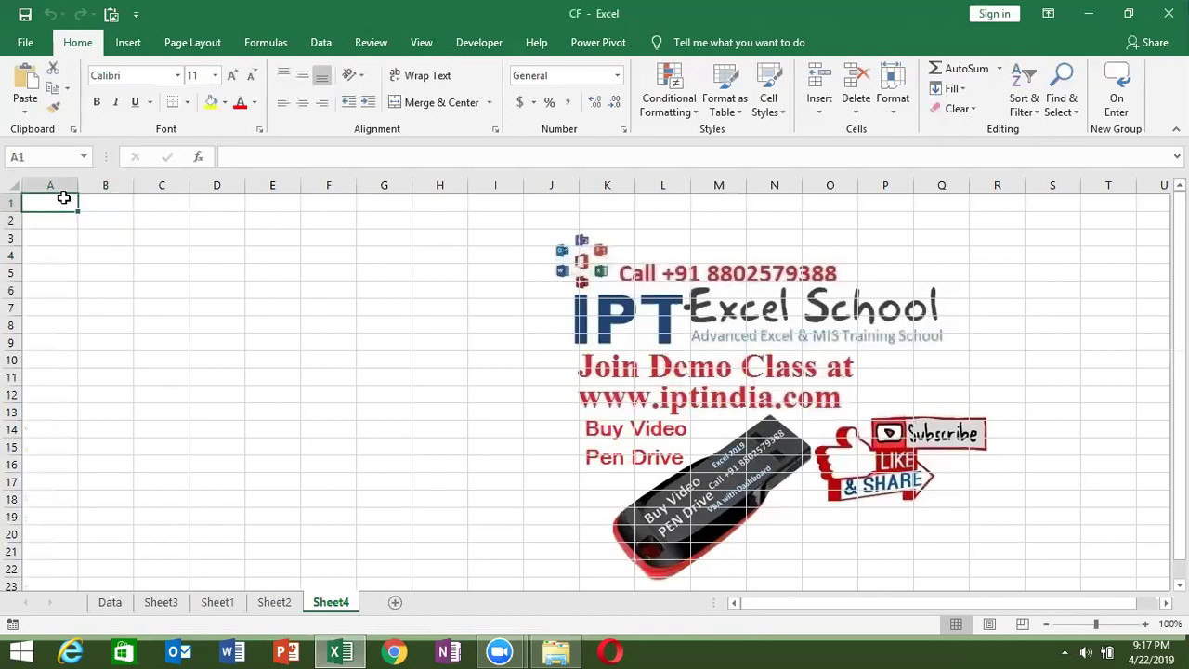
type("125")
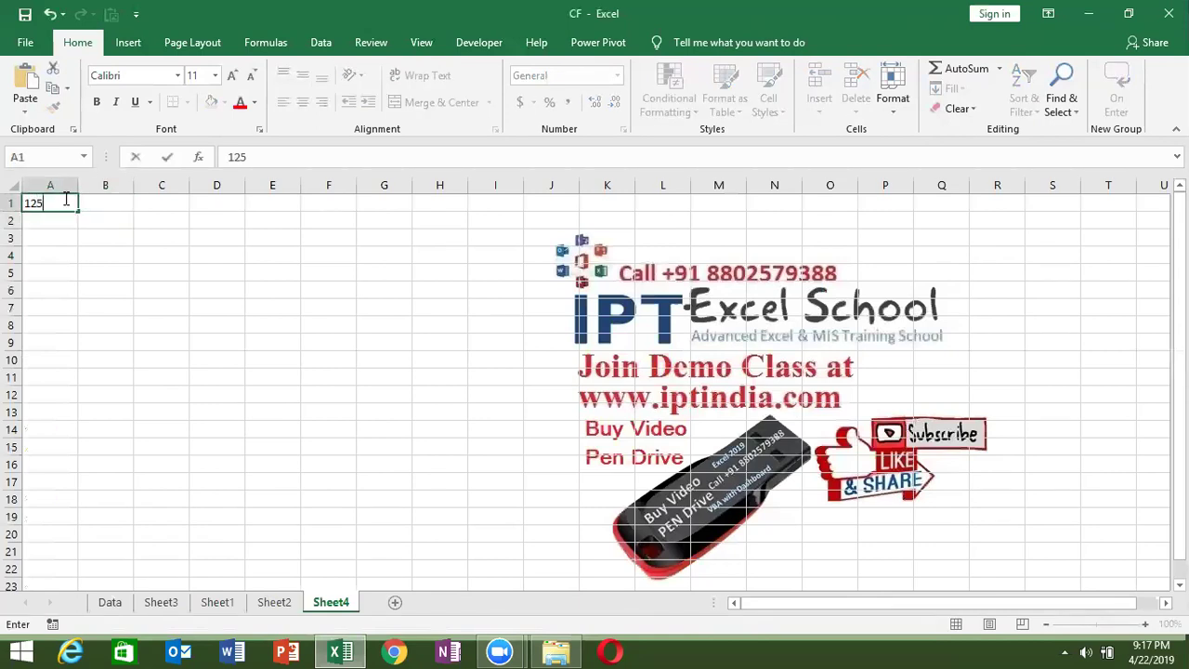
key("Return")
left_click(64, 198)
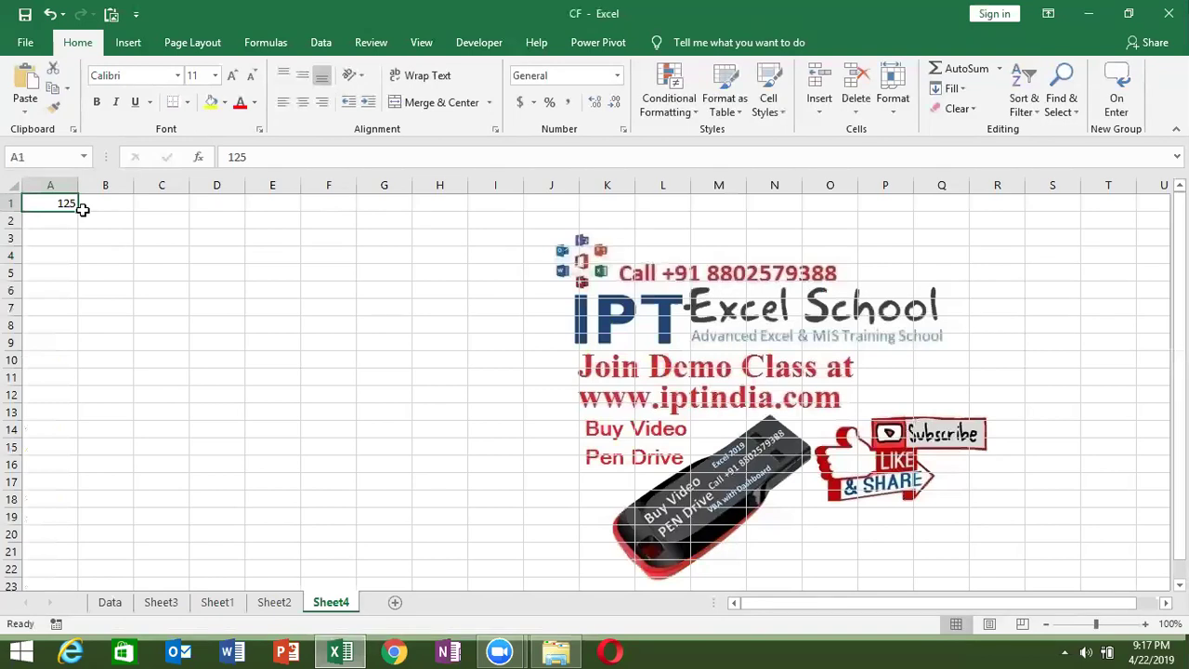
Enter the text Name in cell A2.
key("Down")
key("Up")
key("Down")
type("Name")
key("Return")
Enter 4/4 in B2 so it shows as 4-Apr, then return to A2.
key("Up")
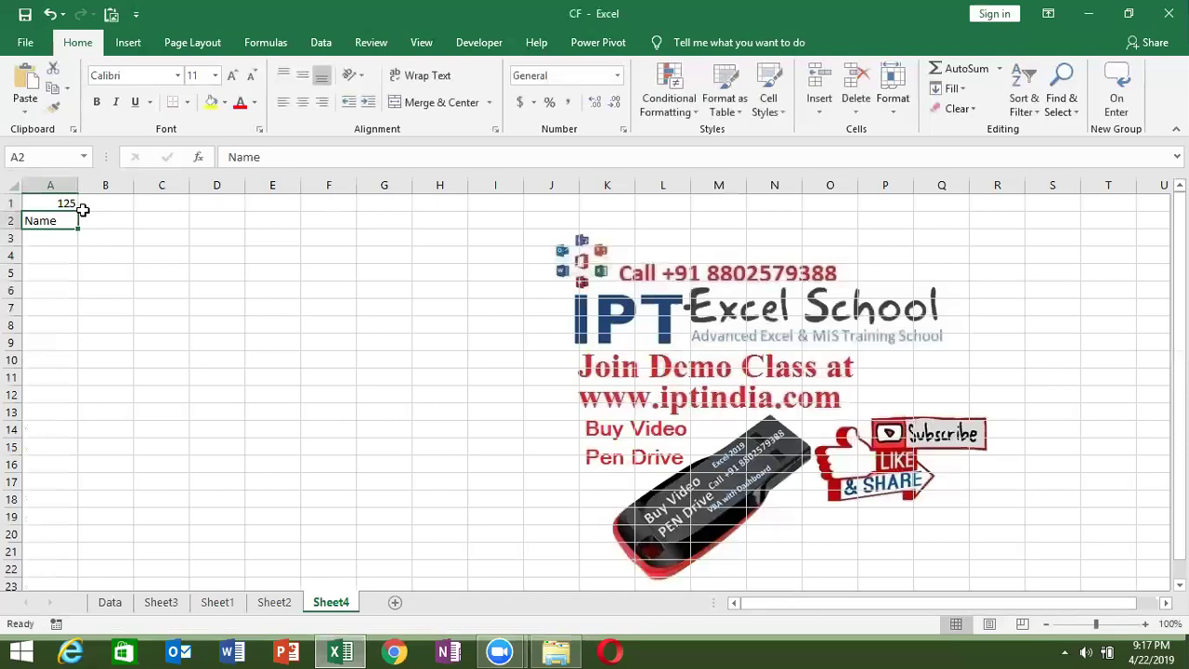
key("Right")
type("4/4")
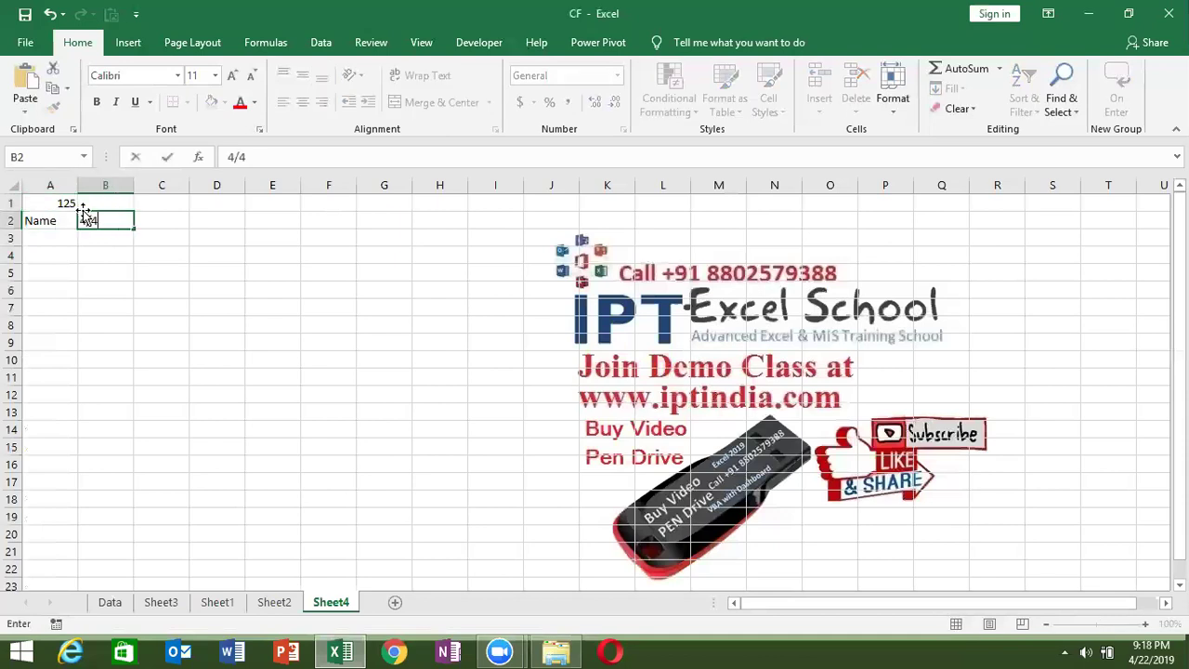
key("Return")
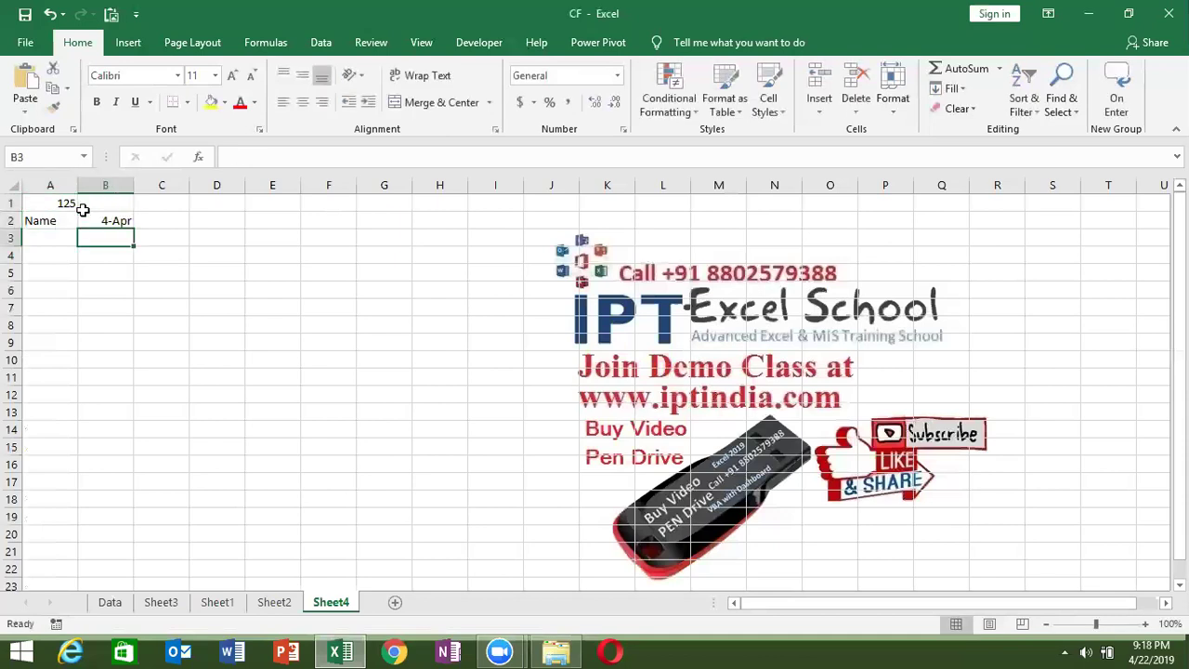
key("Up")
key("Left")
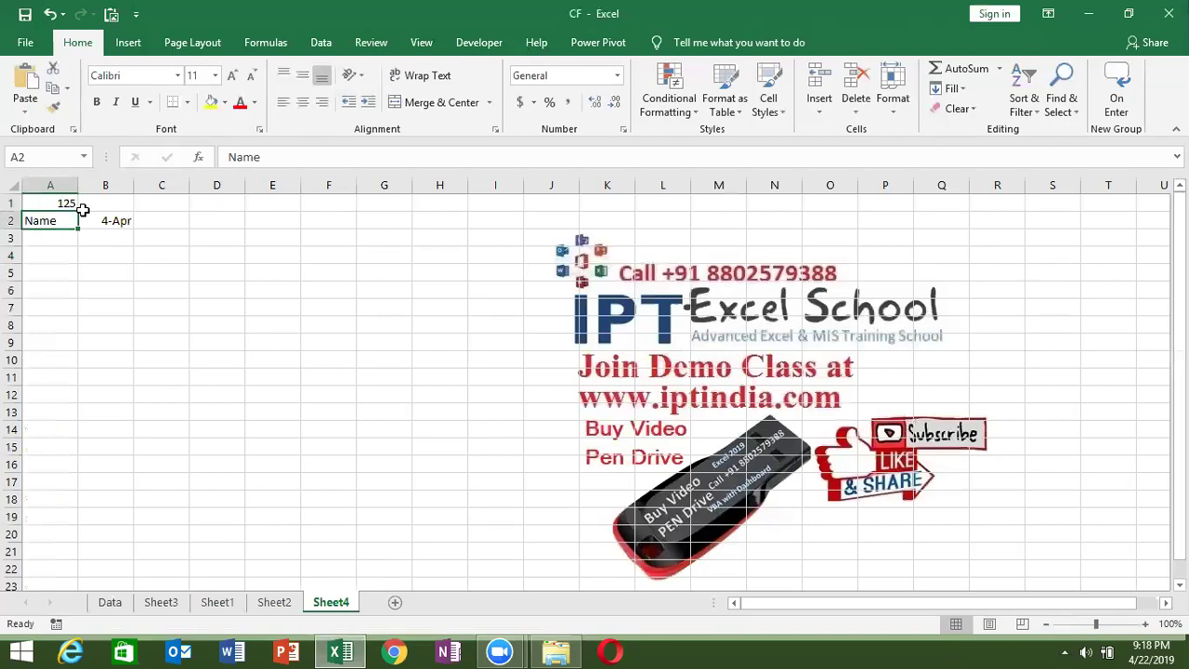
left_click(237, 232)
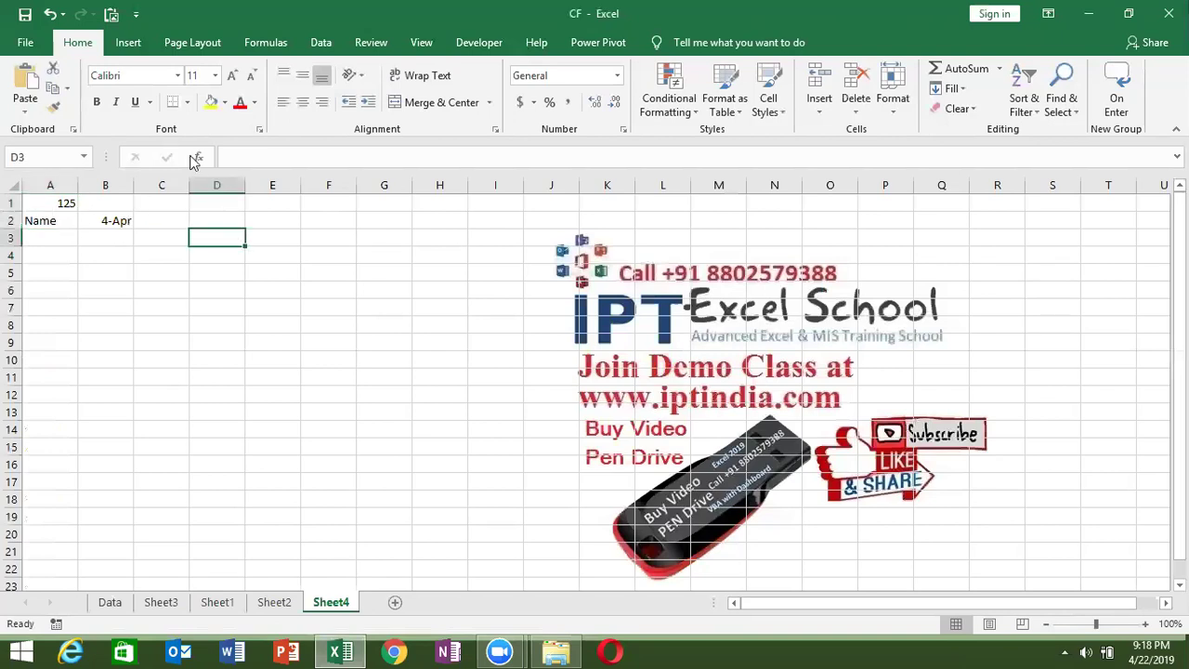
left_click(135, 45)
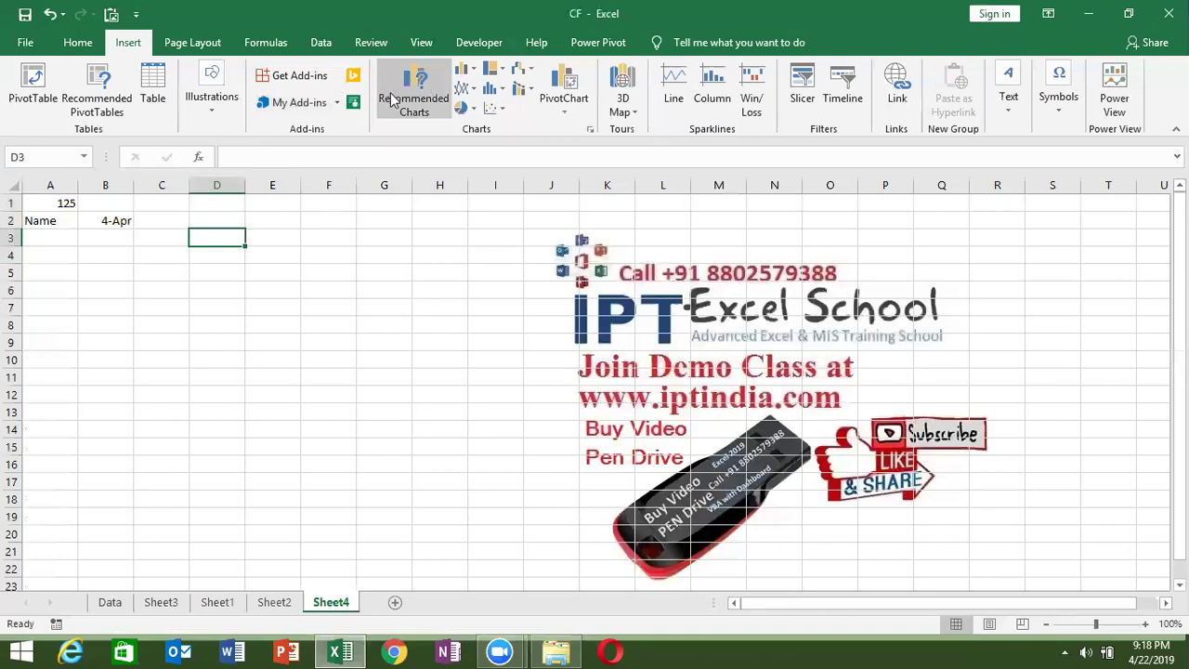
left_click(219, 104)
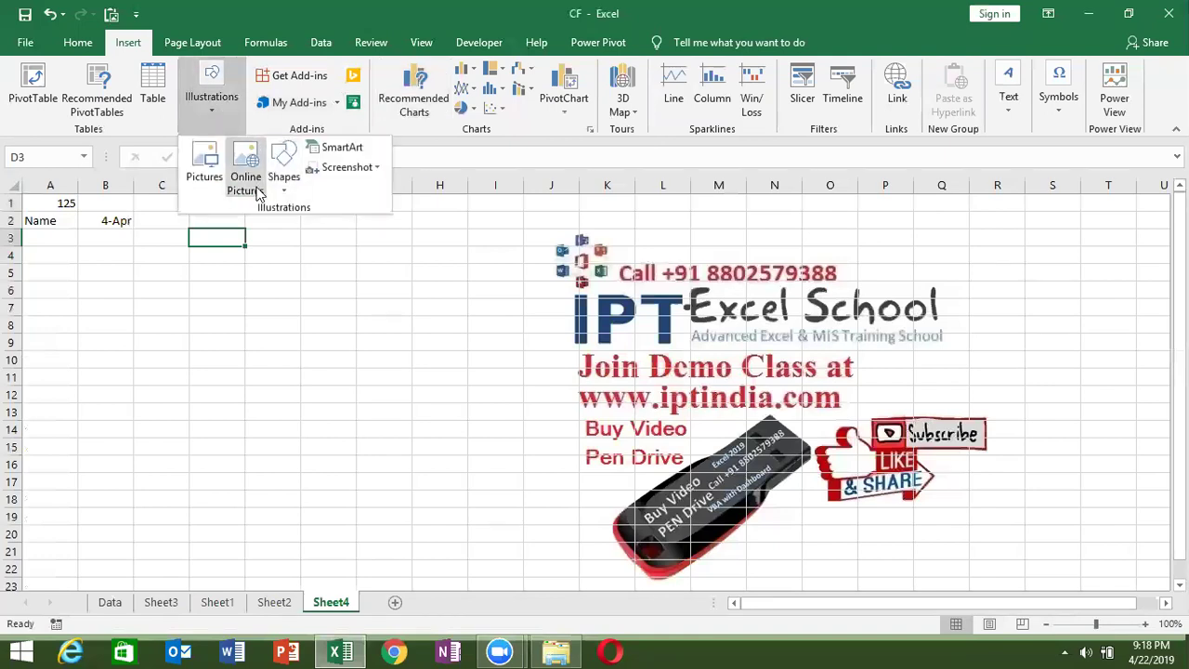
left_click(283, 165)
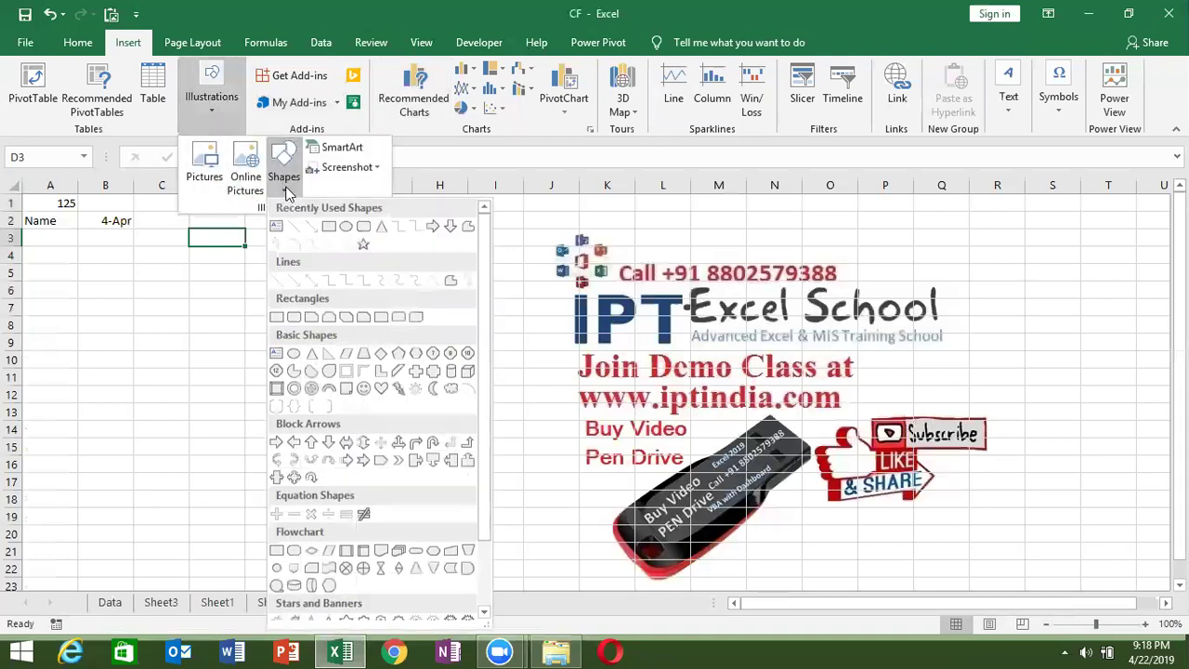
left_click(327, 226)
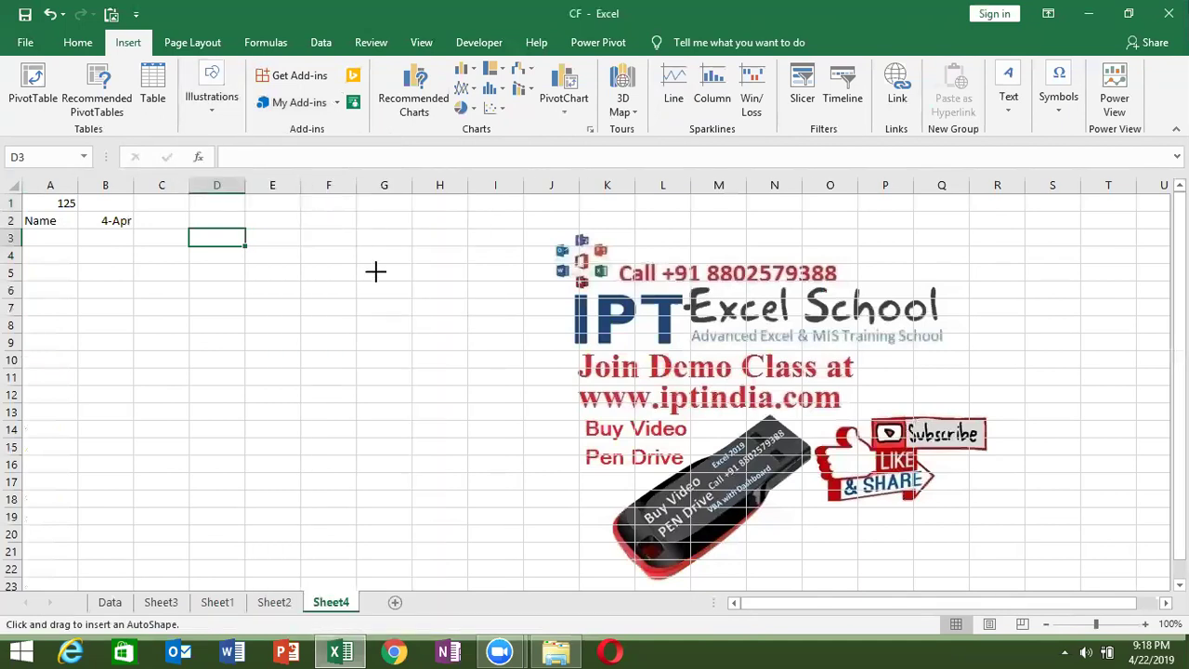
left_click_drag(316, 219, 453, 312)
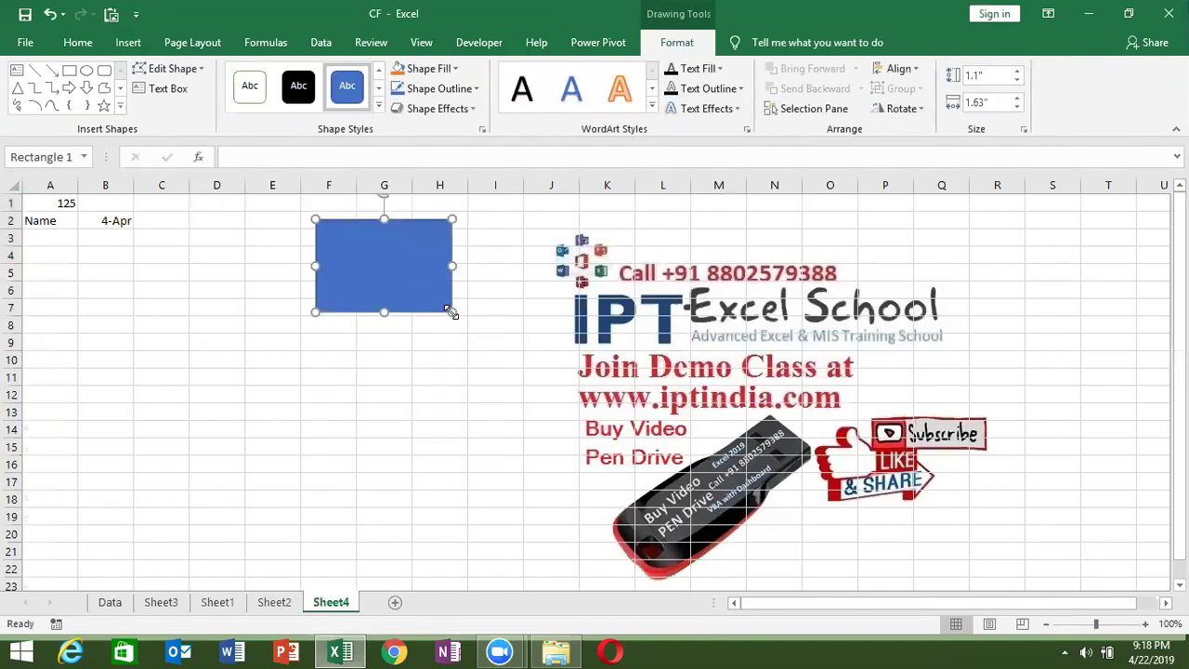
left_click(427, 395)
mouse_move(406, 308)
left_mouse_down()
mouse_move(353, 298)
mouse_move(423, 357)
left_mouse_up()
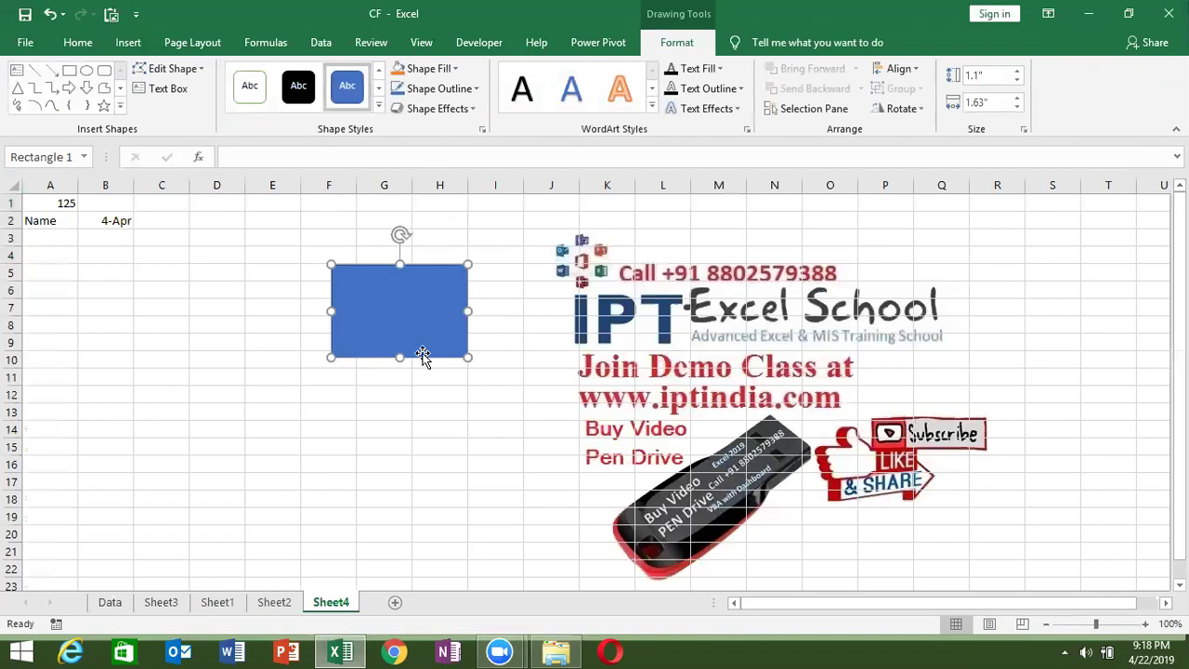
key("Delete")
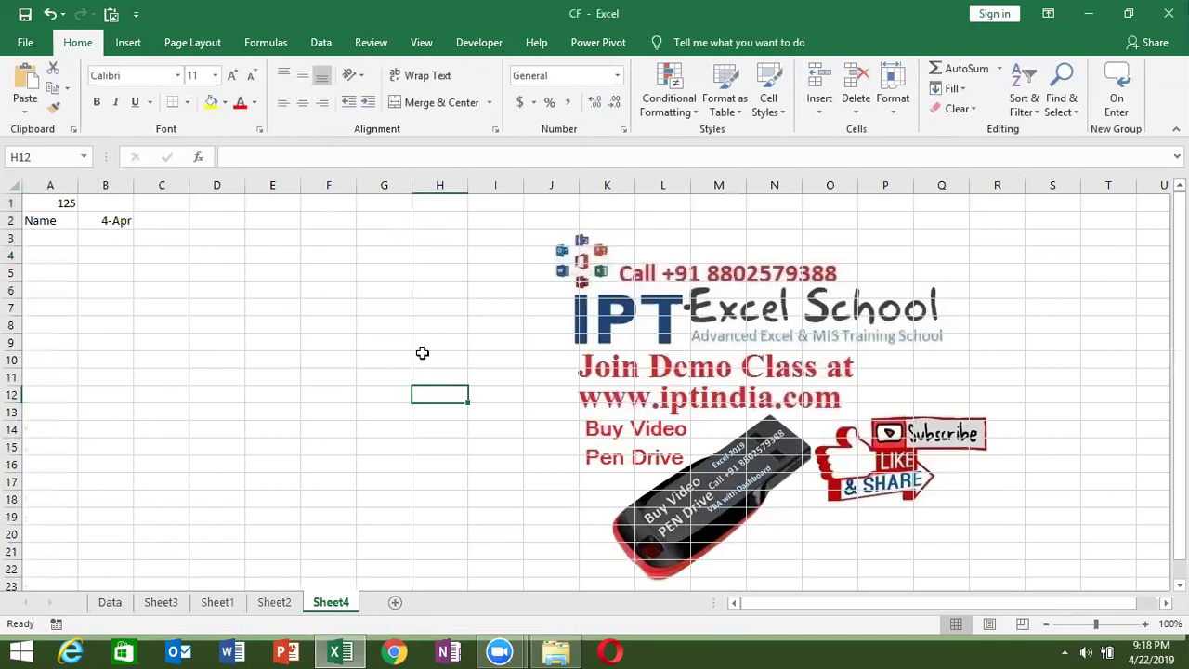
Select columns A and B and delete 125, Name and 4-Apr, then go to A1.
left_click(62, 187)
left_click_drag(61, 187, 95, 190)
key("Delete")
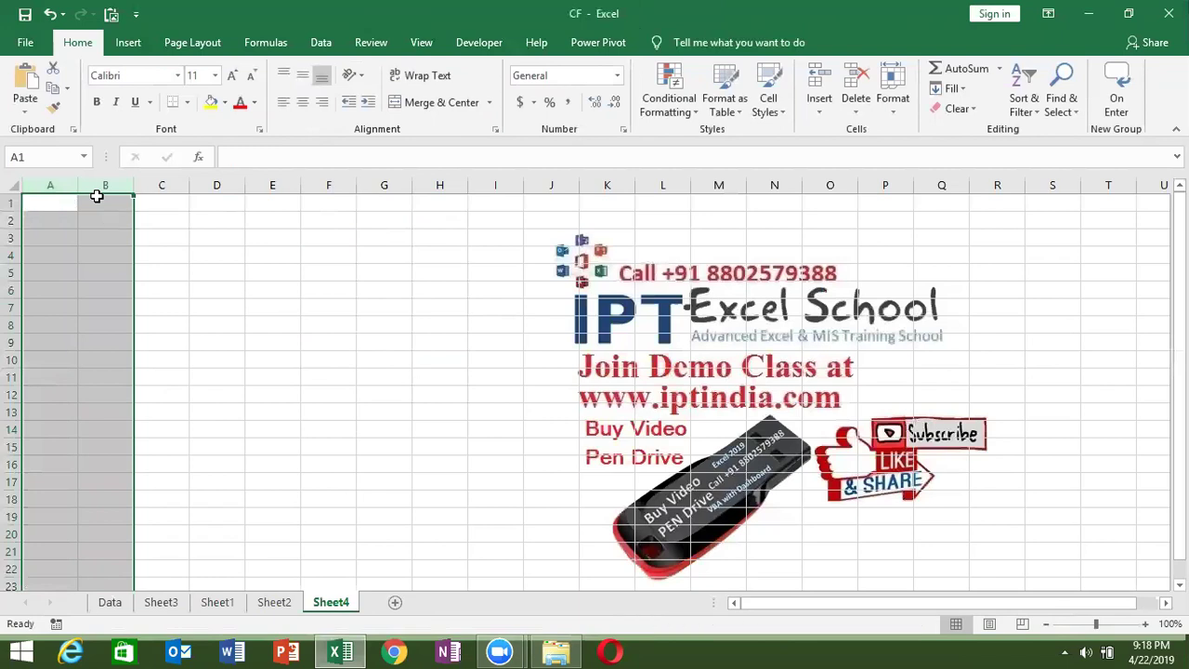
left_click(85, 213)
left_click(61, 200)
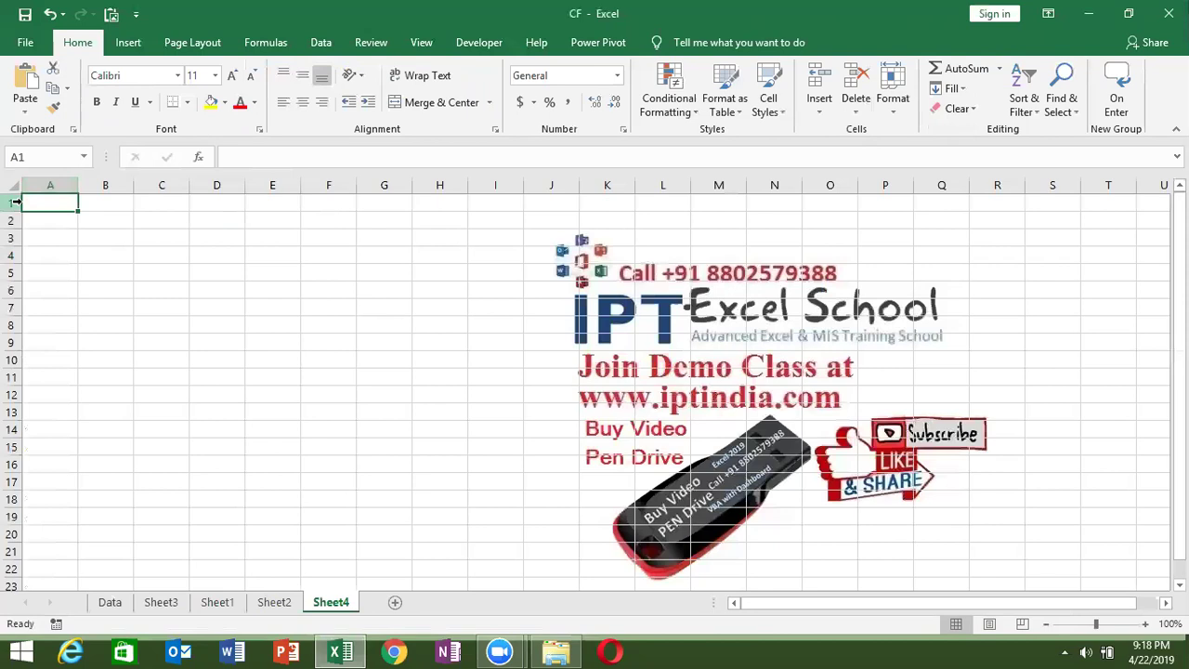
Enter 20 in A3 and 30 in B3.
left_click(151, 259)
type("=")
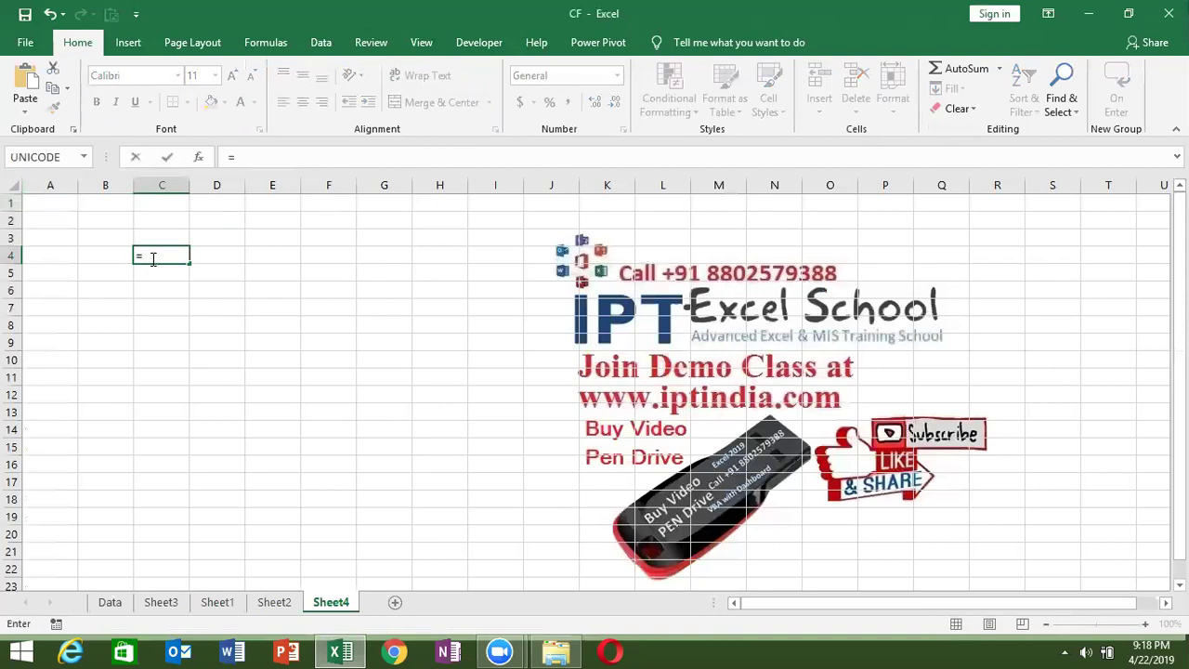
key("Escape")
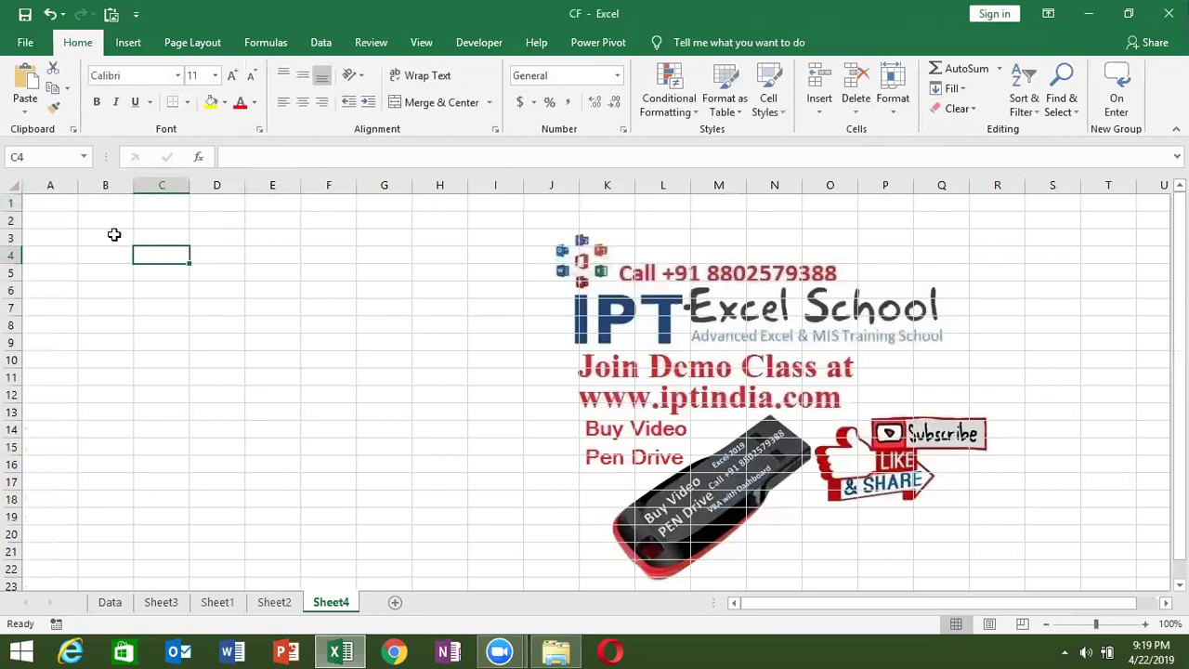
left_click(59, 240)
type("20")
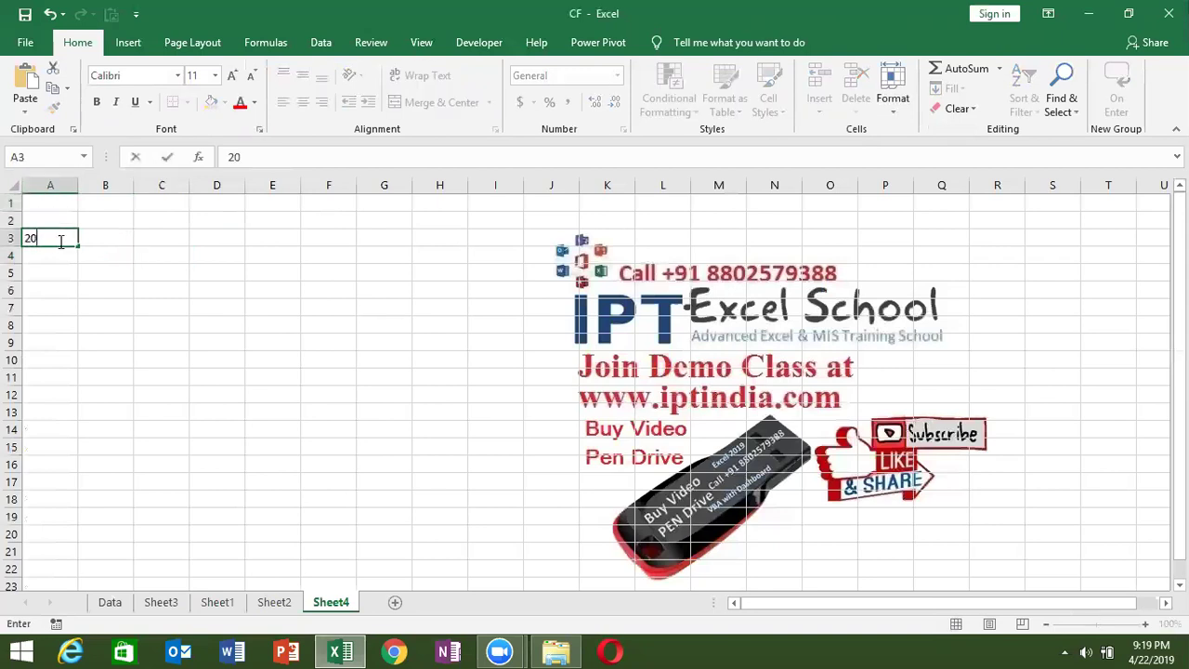
key("Tab")
type("30")
key("Tab")
Enter the formula =20+30 in C3 so it returns 50.
type("=20+30")
key("ctrl+Return")
key("Return")
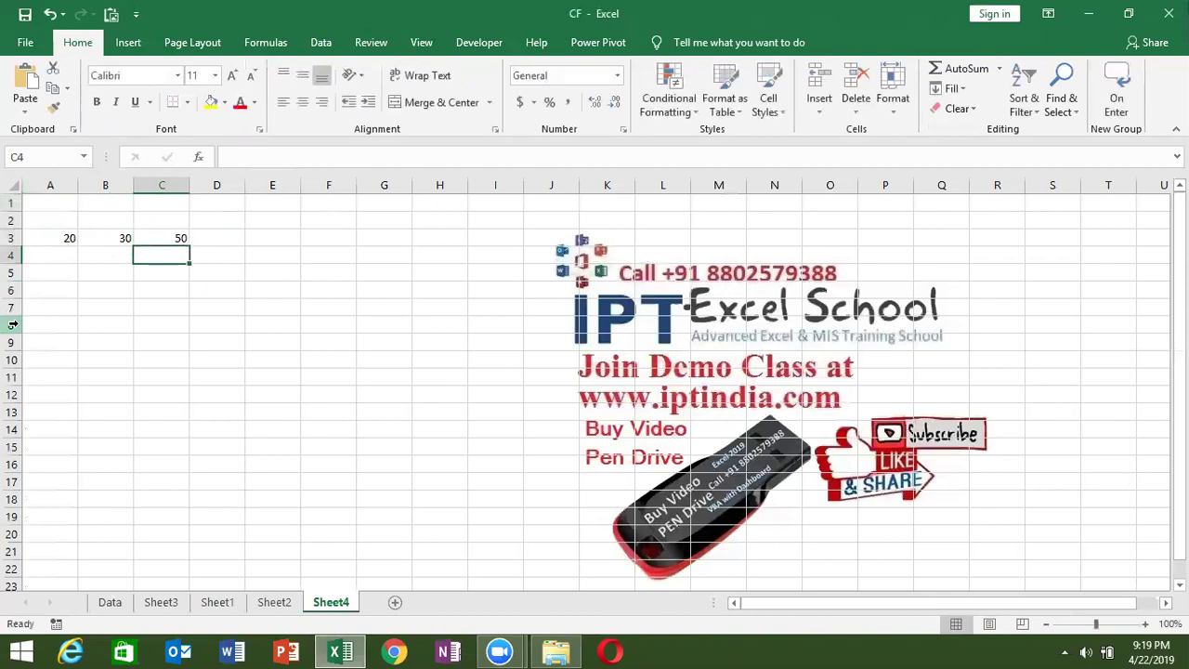
type("=")
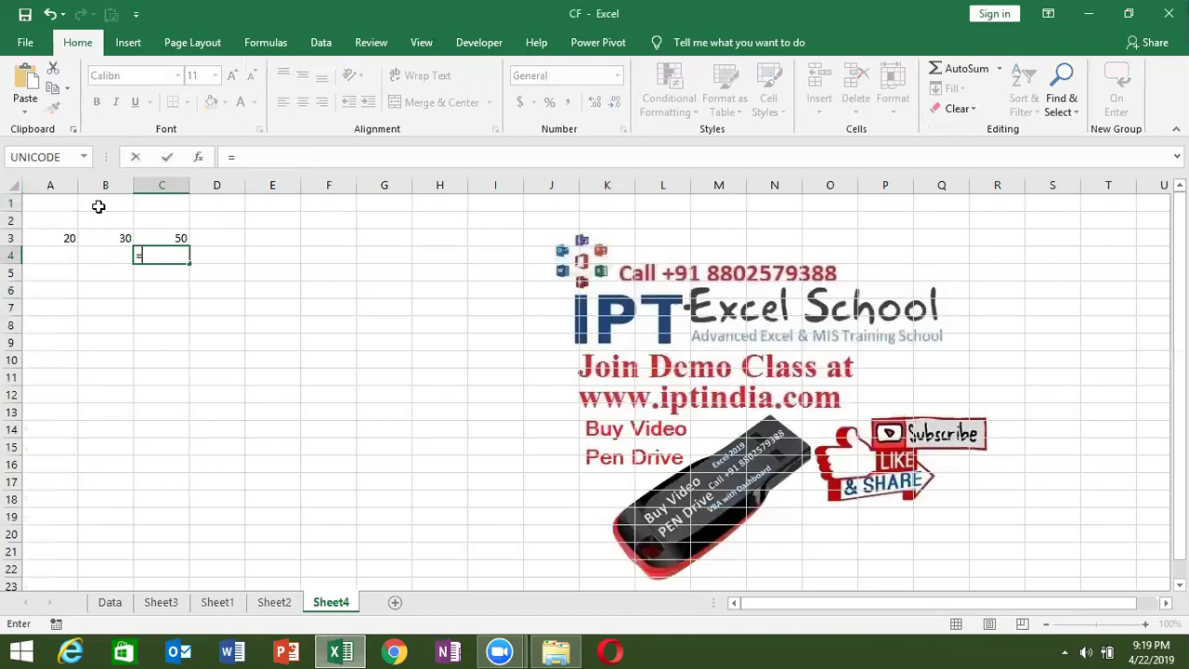
Enter =A3+B3 in C4 by picking cells A3 and B3.
left_click(60, 235)
type("+")
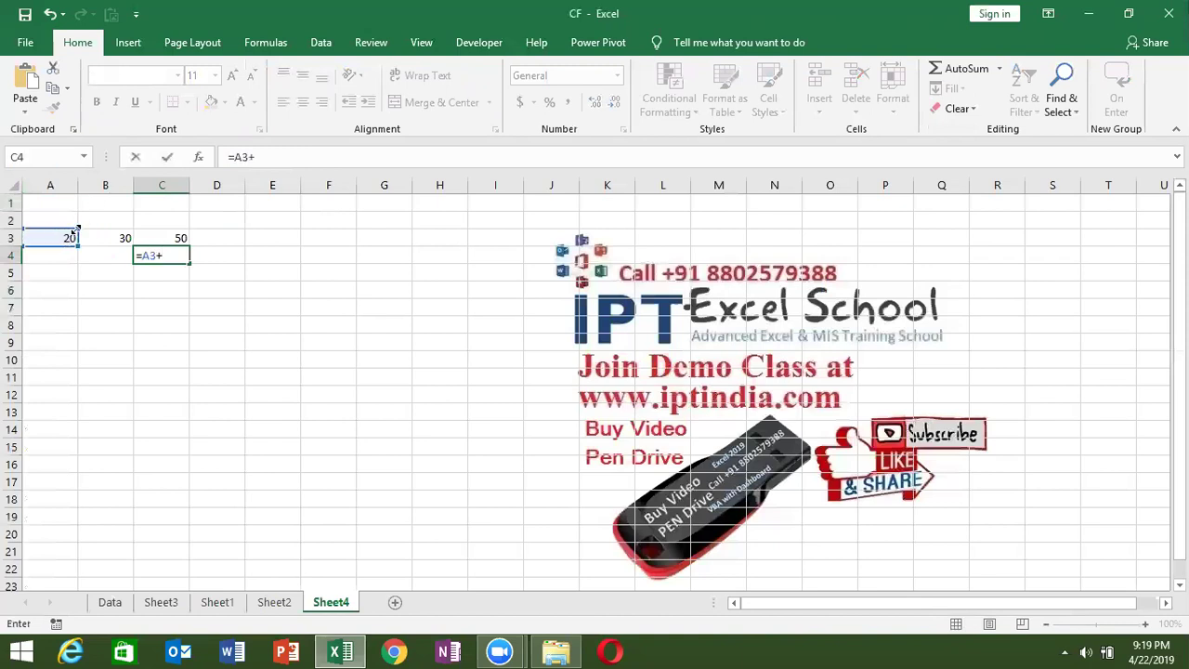
left_click(102, 237)
key("Return")
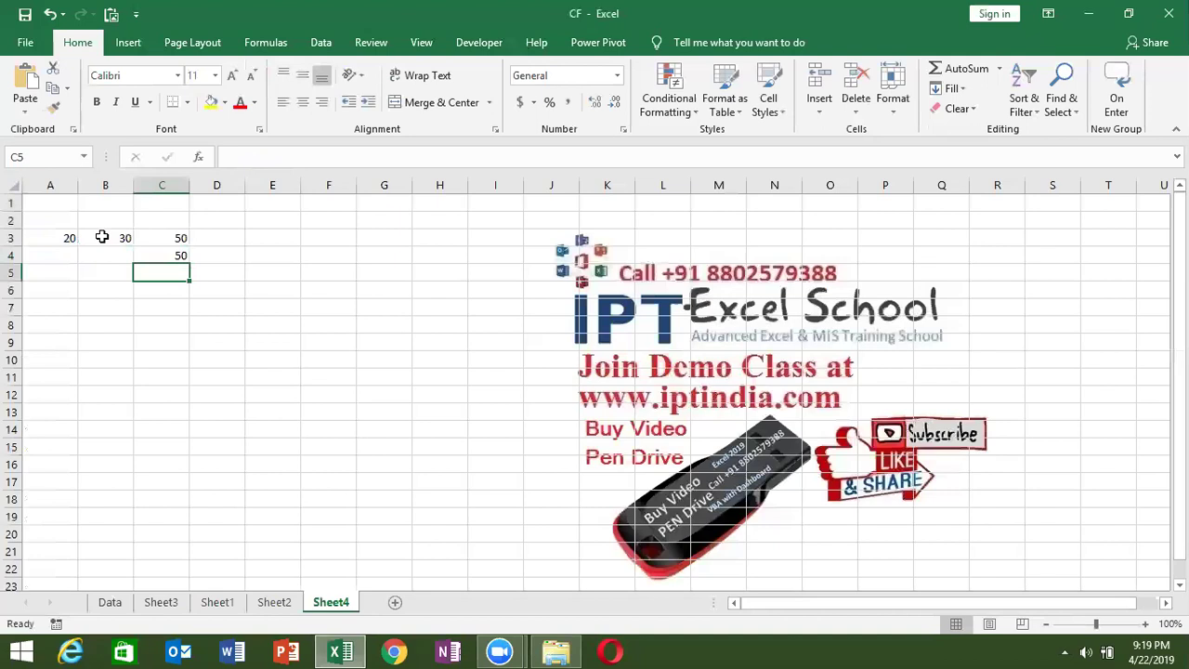
Inspect the formulas in C3 and C4 without changing them.
key("Up")
key("Up")
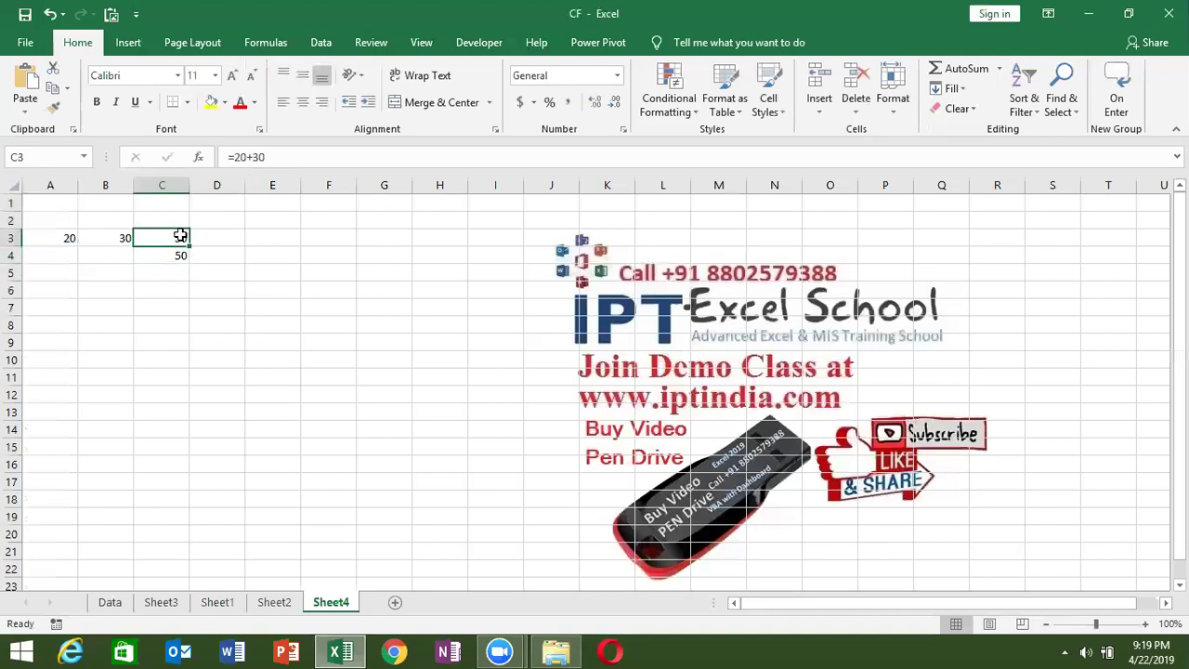
double_click(180, 238)
key("Escape")
double_click(175, 255)
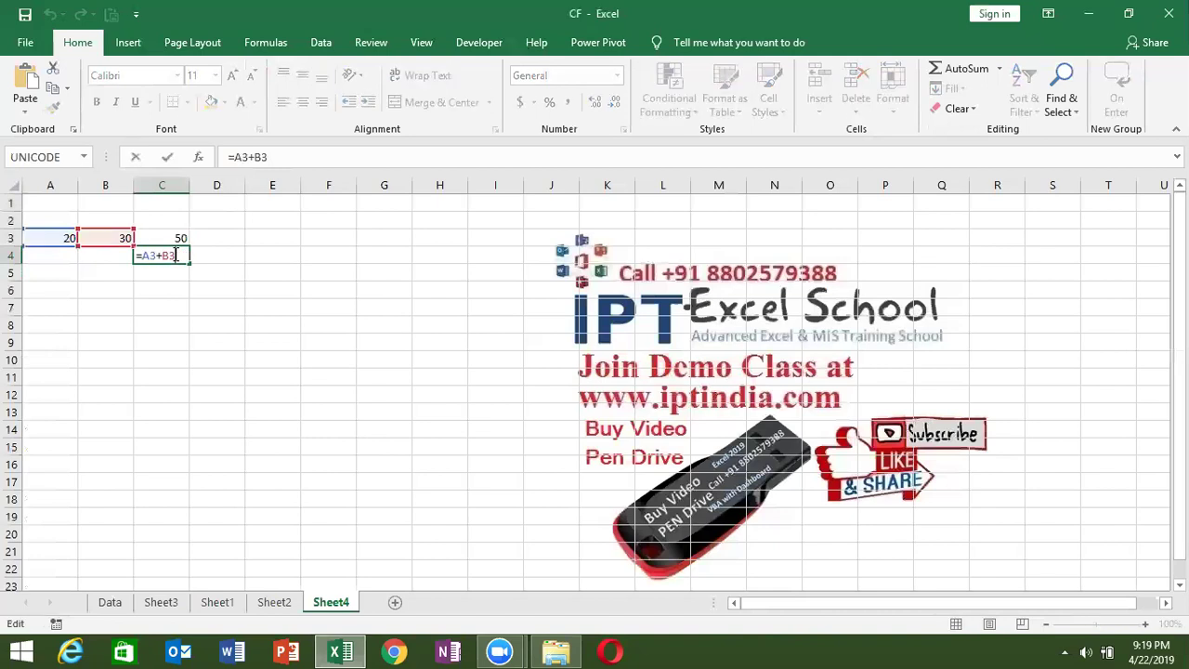
key("Escape")
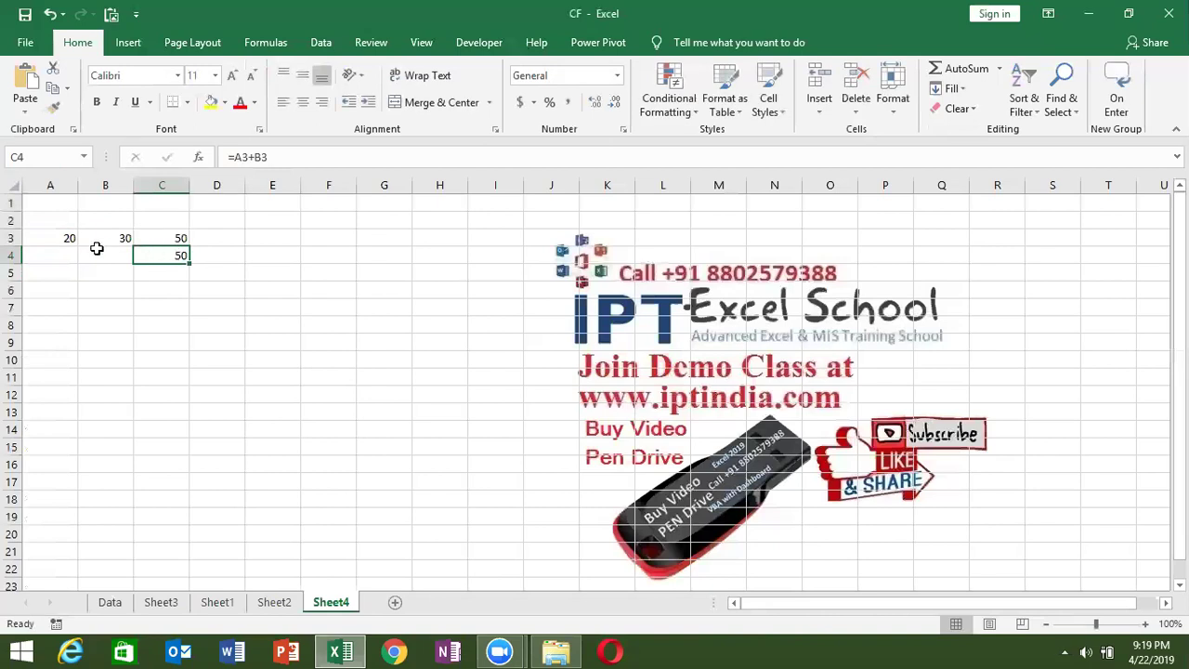
Change B3 to 85 so C4 shows 105, and check C4's references.
left_click(109, 236)
type("85")
key("Return")
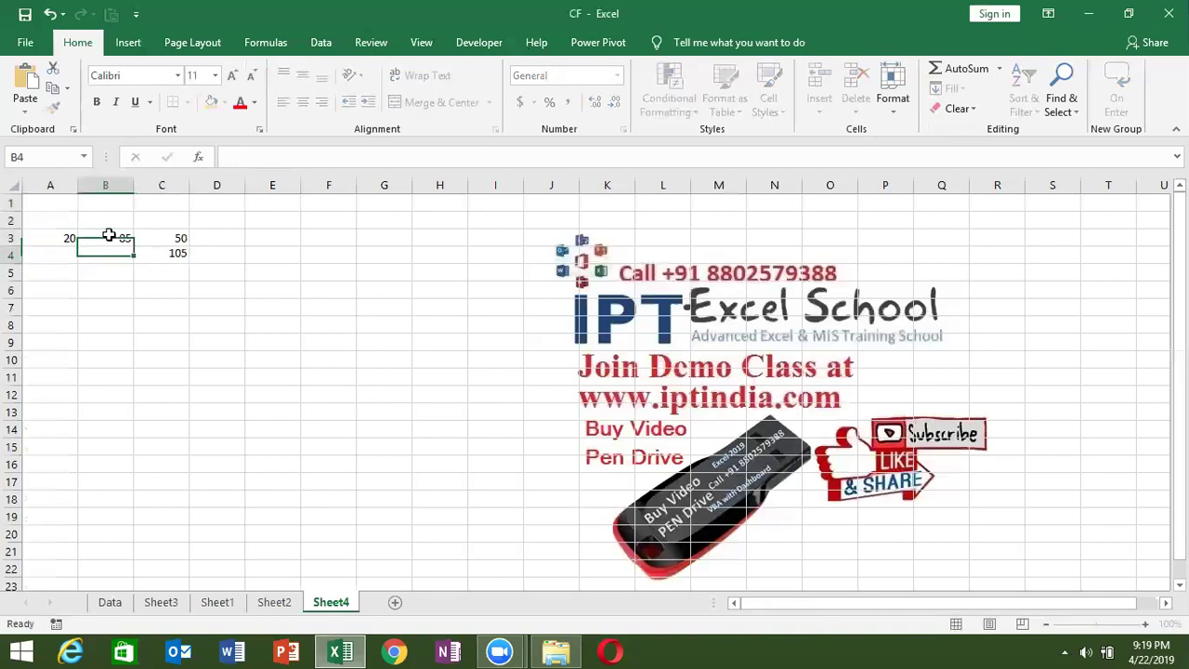
double_click(146, 254)
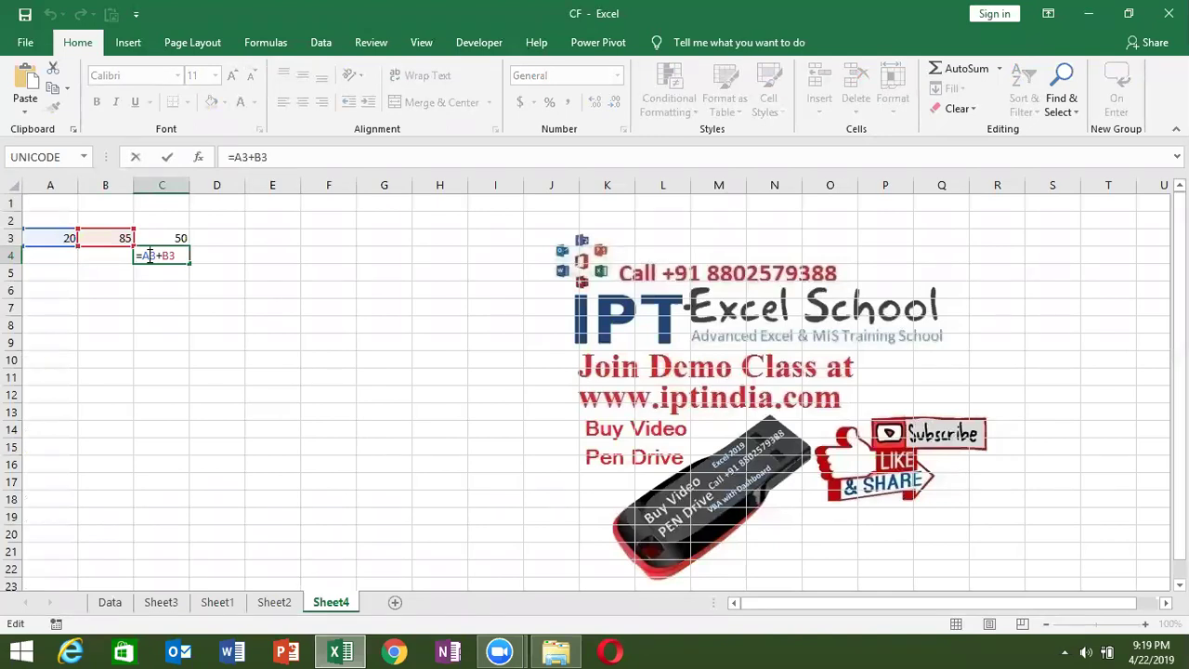
key("Escape")
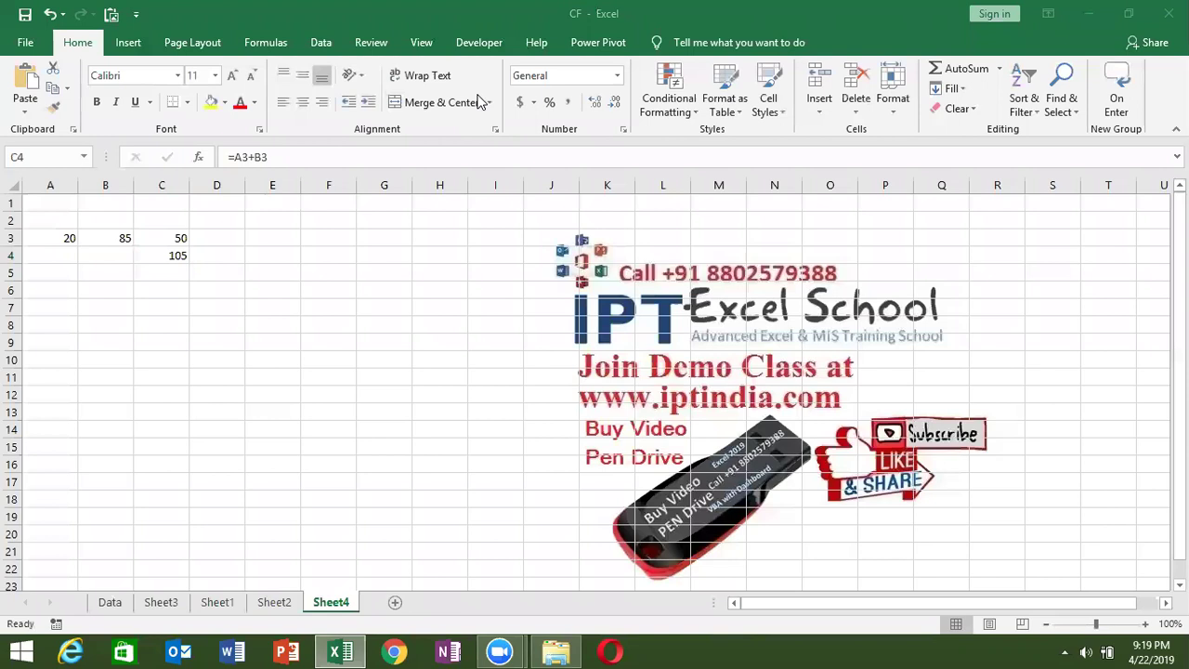
Link C9 to Sheet2 cell D13, showing 0, then create a new blank workbook with Ctrl+N.
left_click(184, 345)
left_click(186, 347)
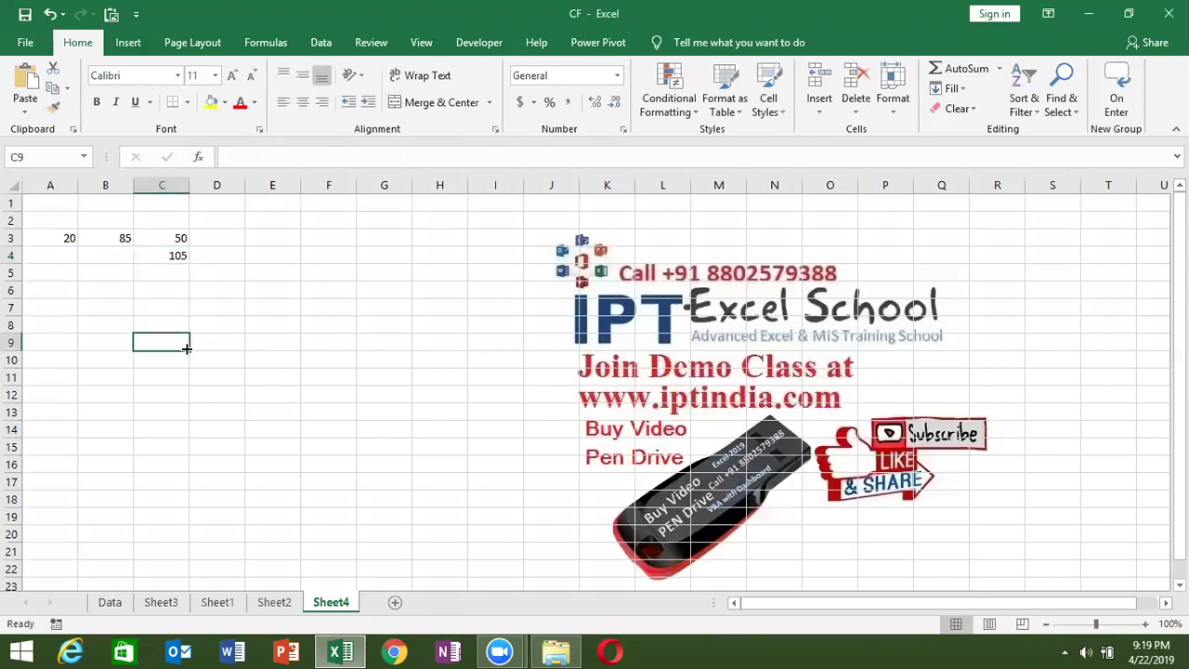
type("=b3")
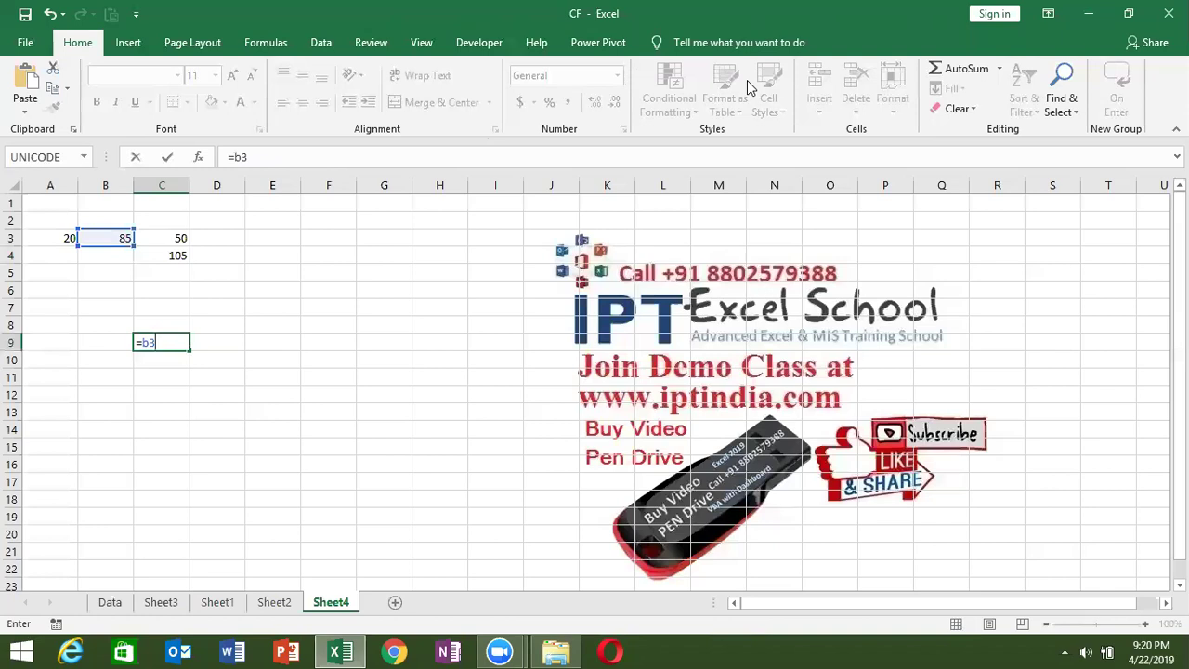
key("Escape")
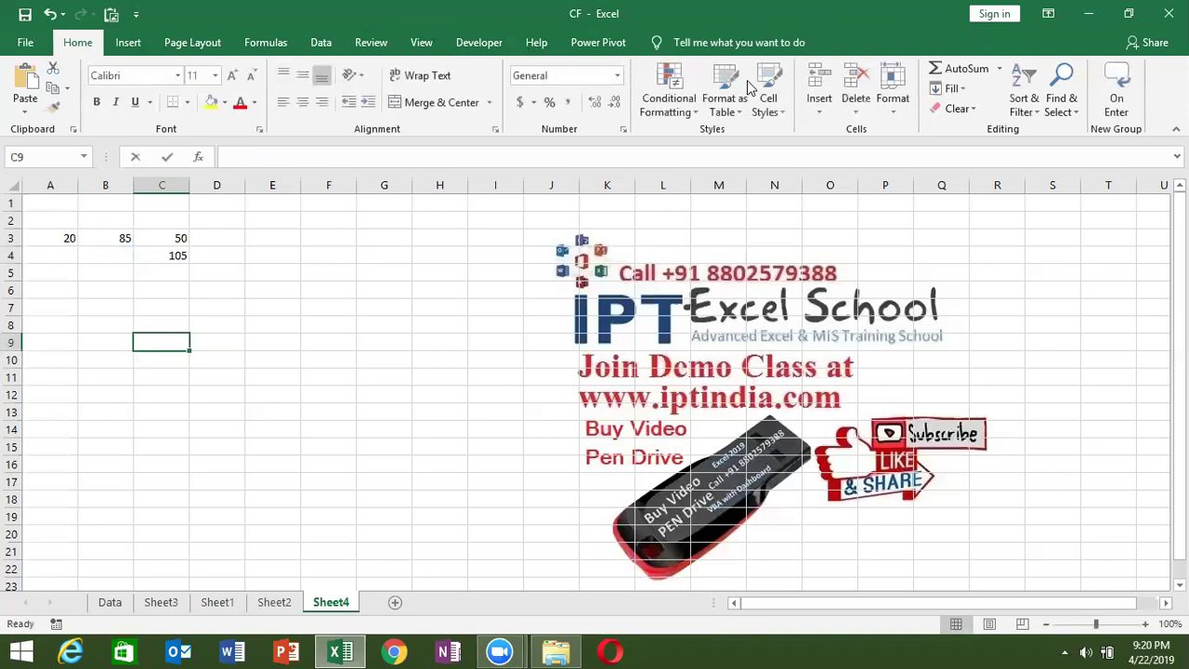
type("=")
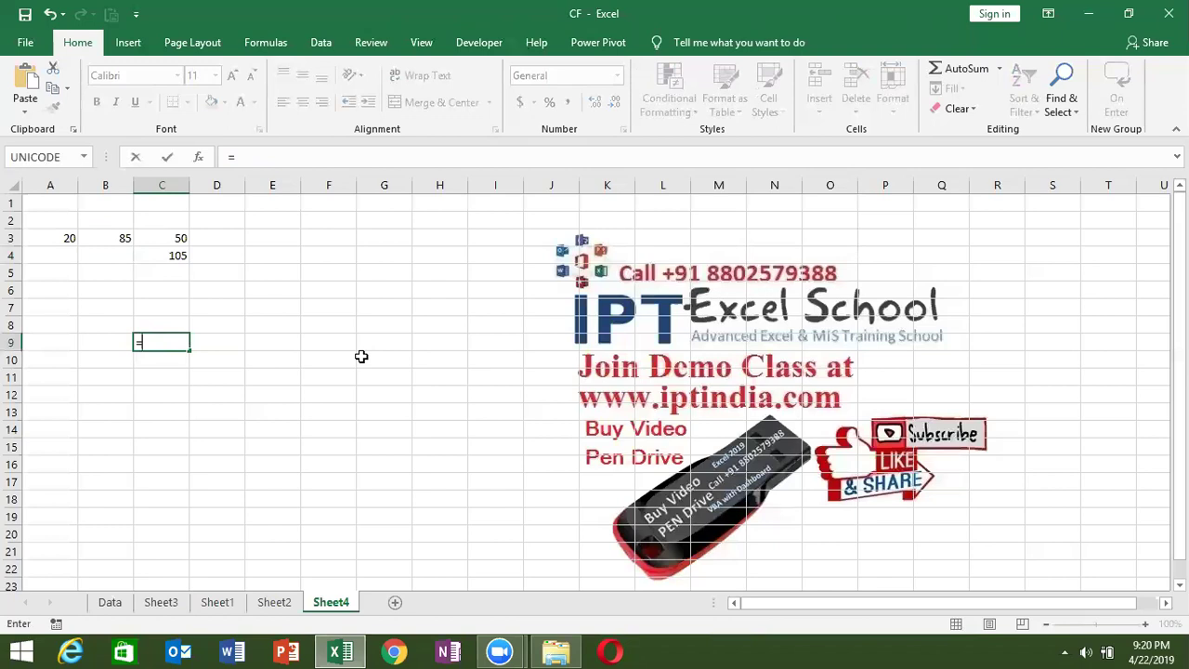
left_click(274, 602)
left_click(204, 415)
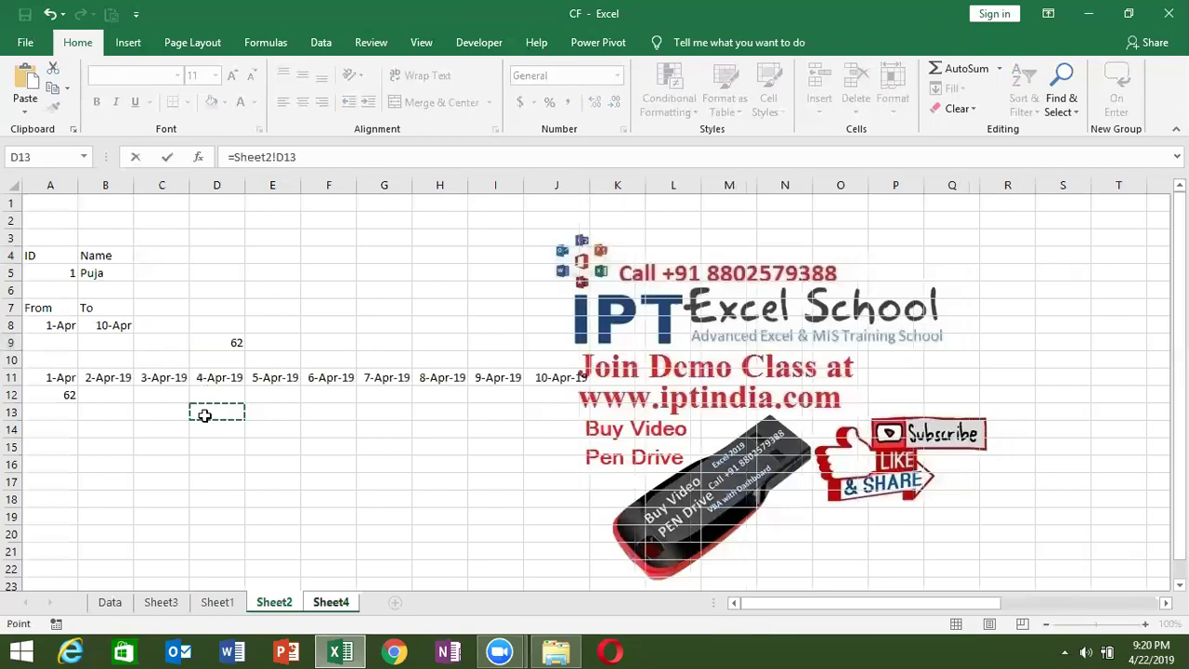
key("Return")
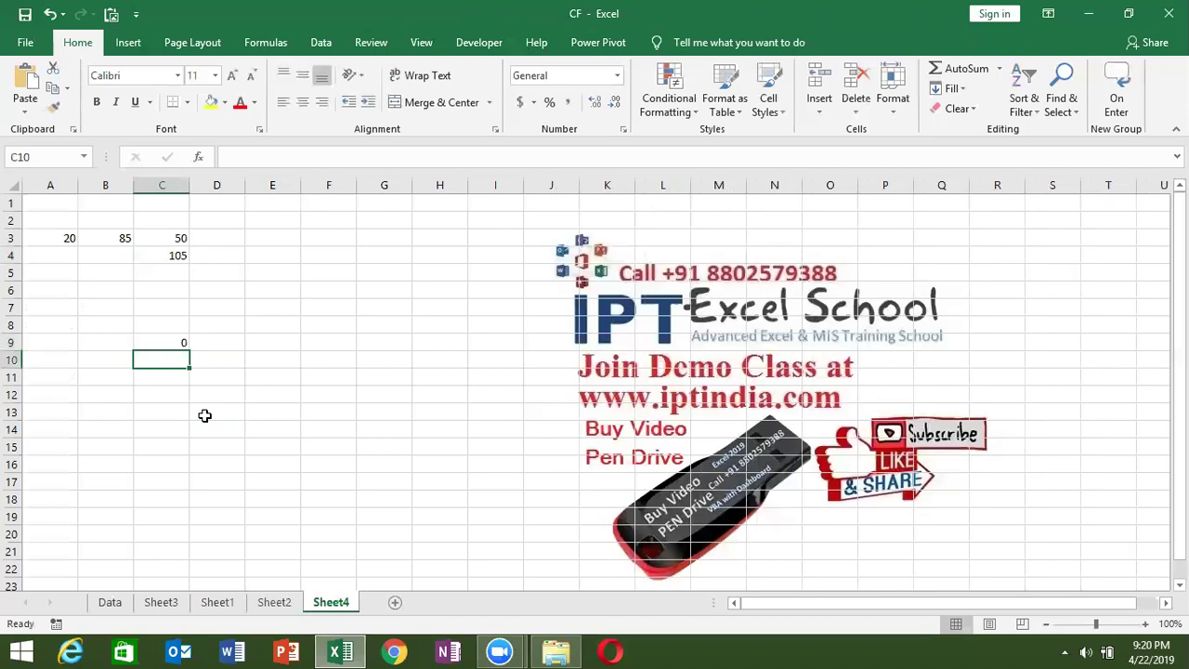
key("ctrl+n")
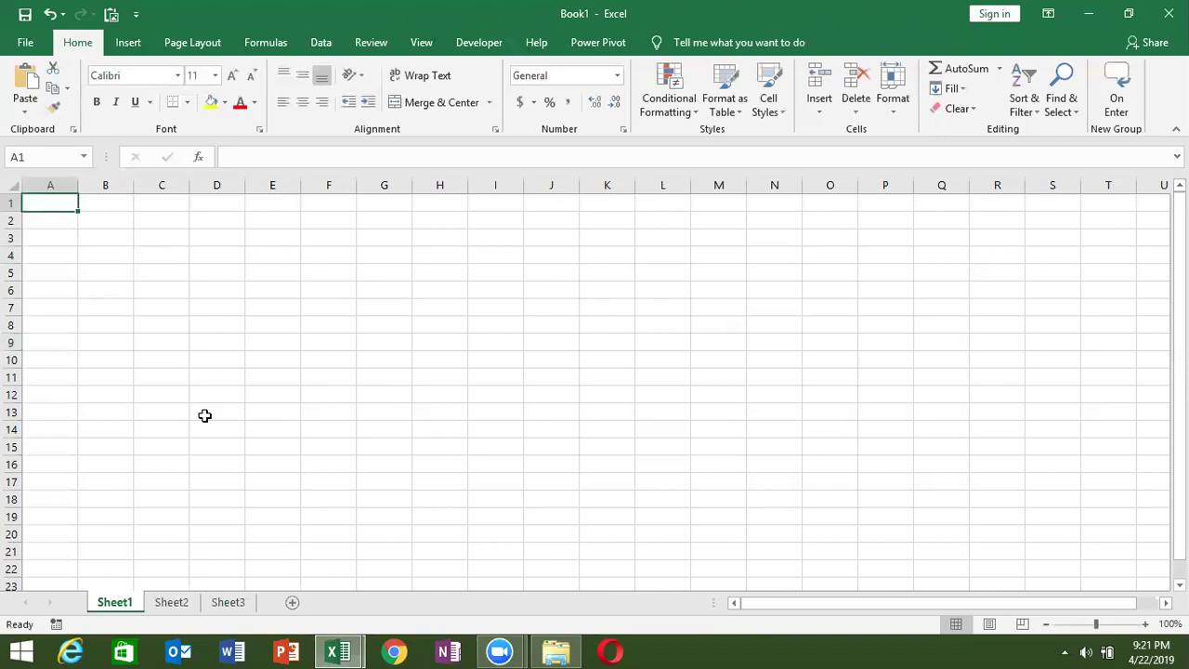
Make Book1's A1 a formula referencing cell E11 on CF's Sheet4, showing 0.
key("Down")
key("Down")
key("Up")
key("Up")
key("Down")
key("Up")
key("alt+Tab")
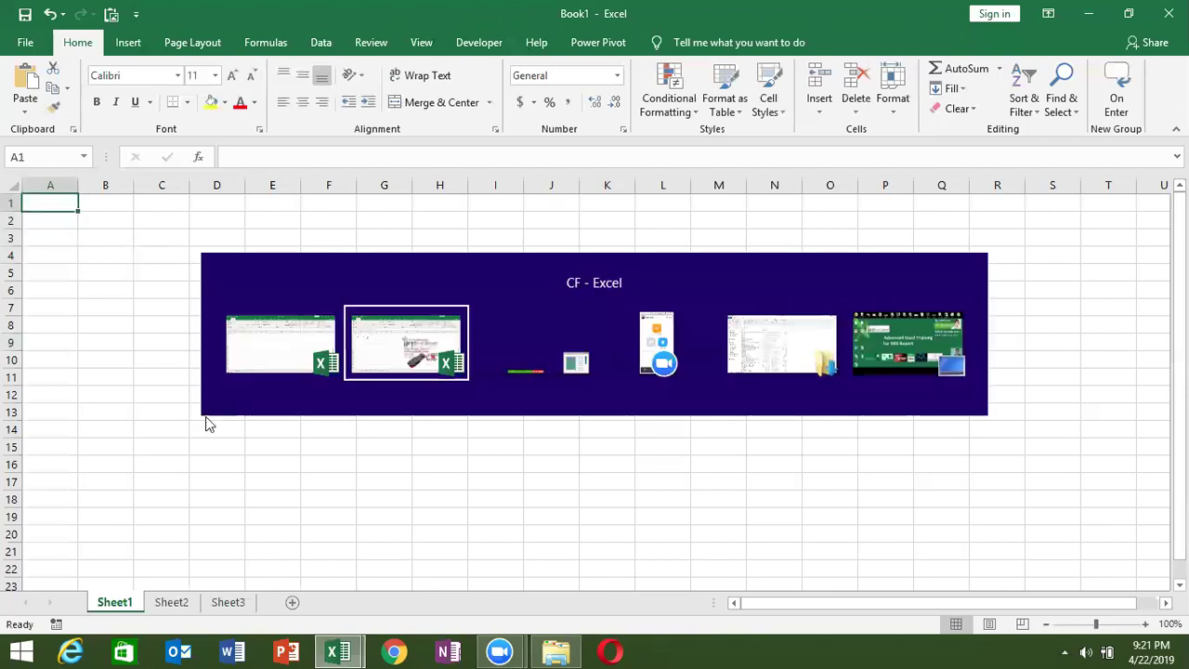
key("alt+Tab")
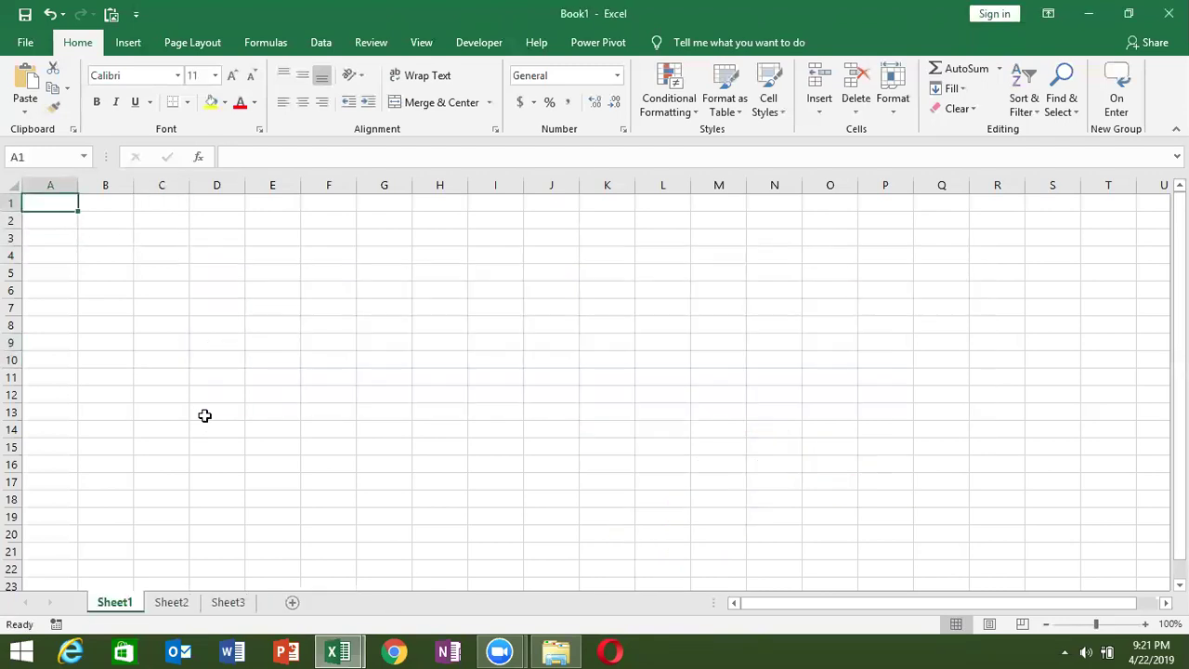
key("alt+Tab")
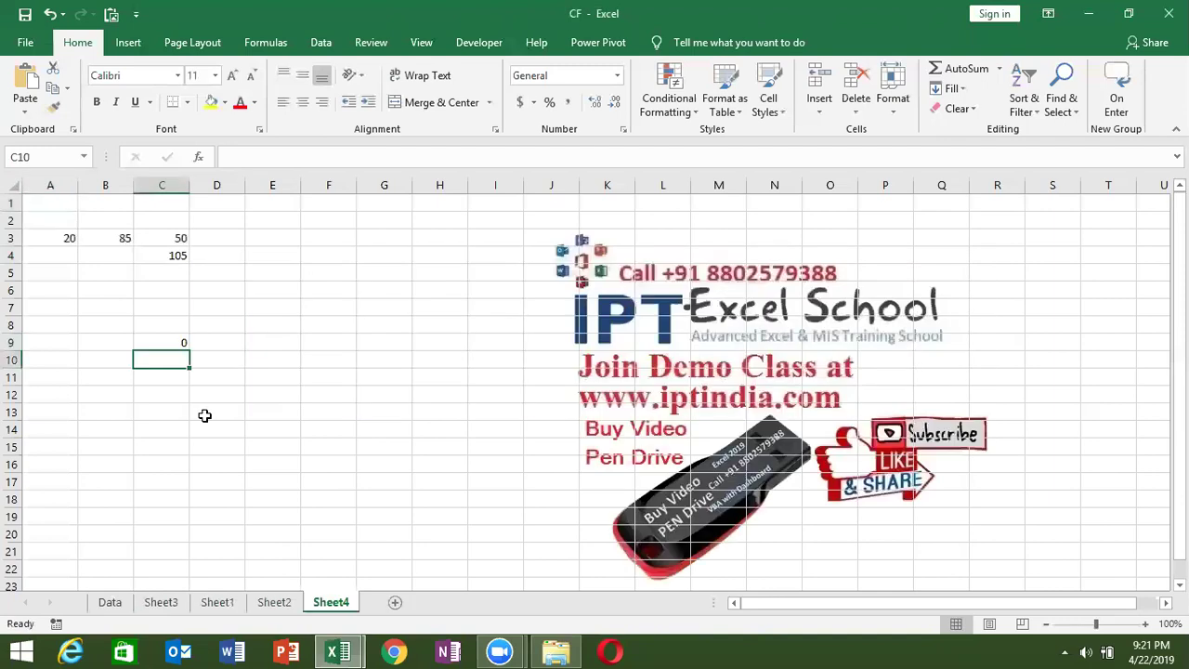
key("alt+Tab")
type("=")
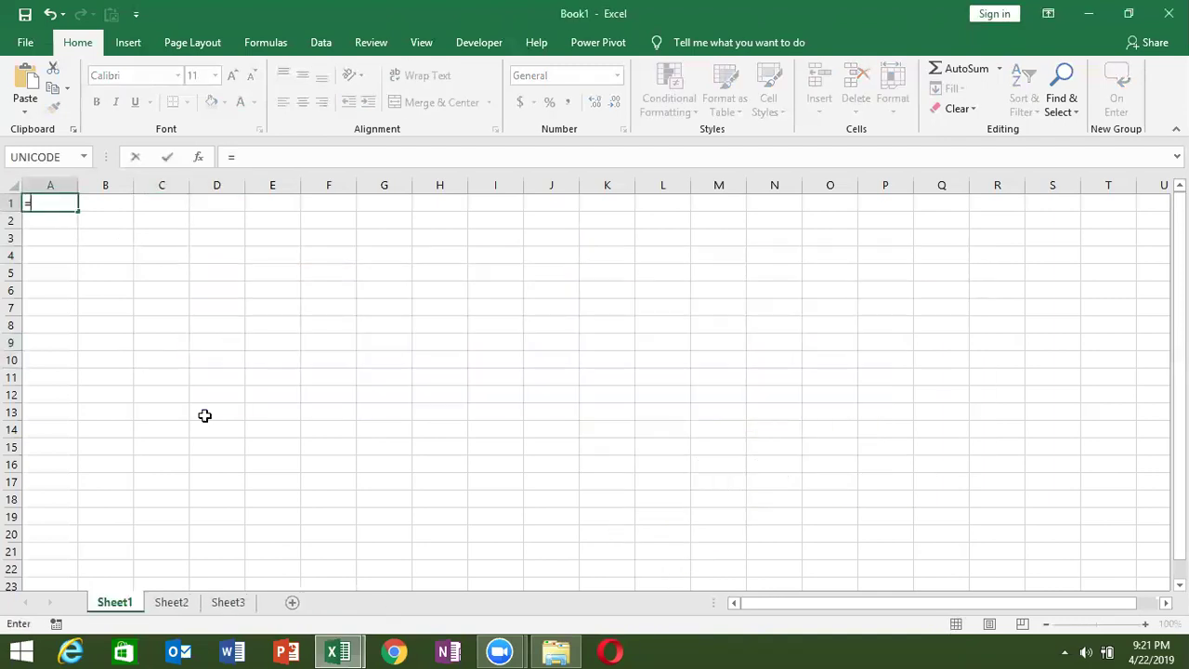
key("alt+Tab")
left_click(252, 371)
key("alt+Tab")
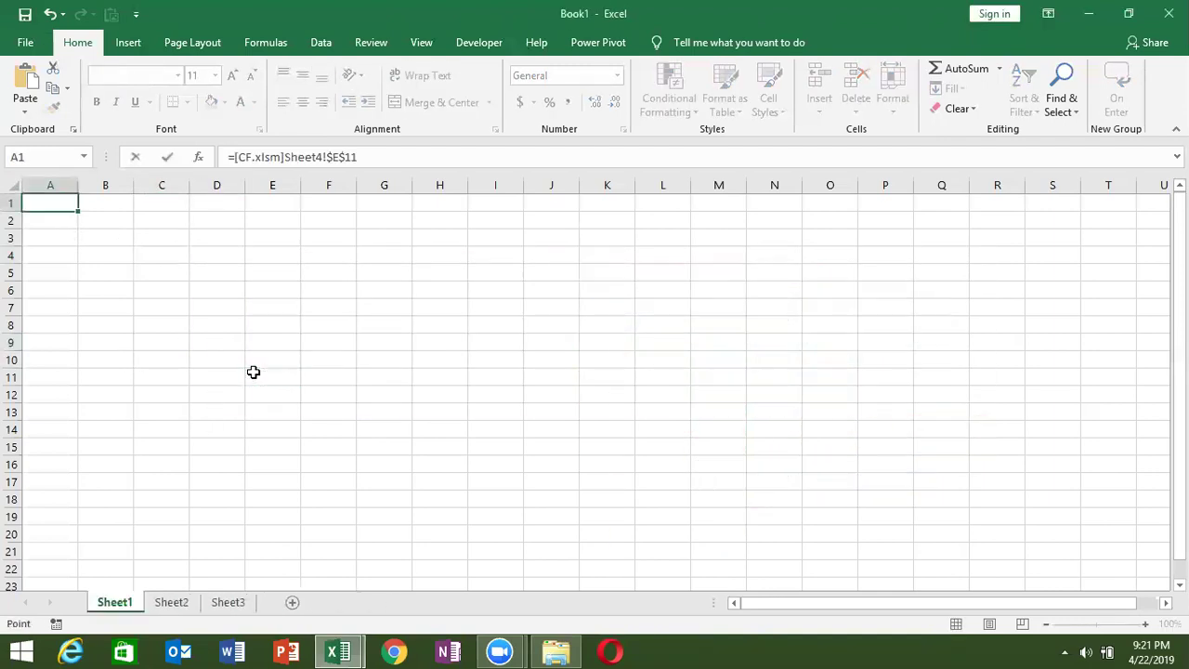
key("Return")
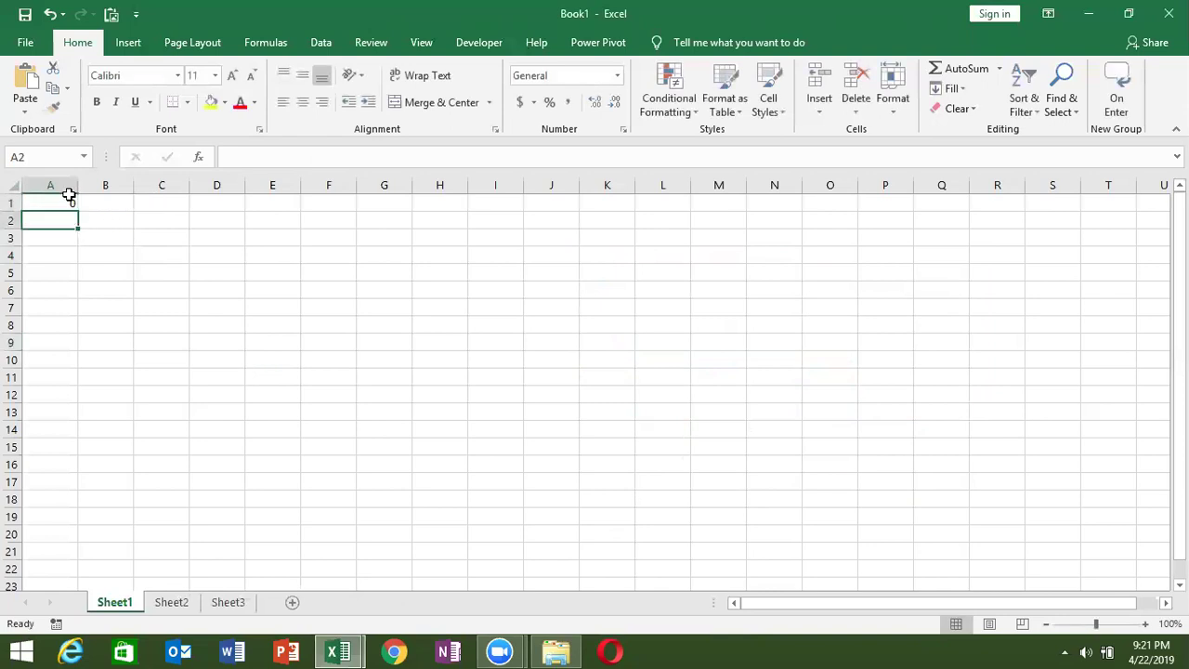
Edit A1's formula and try swapping its reference for C3.
left_click(69, 199)
double_click(68, 200)
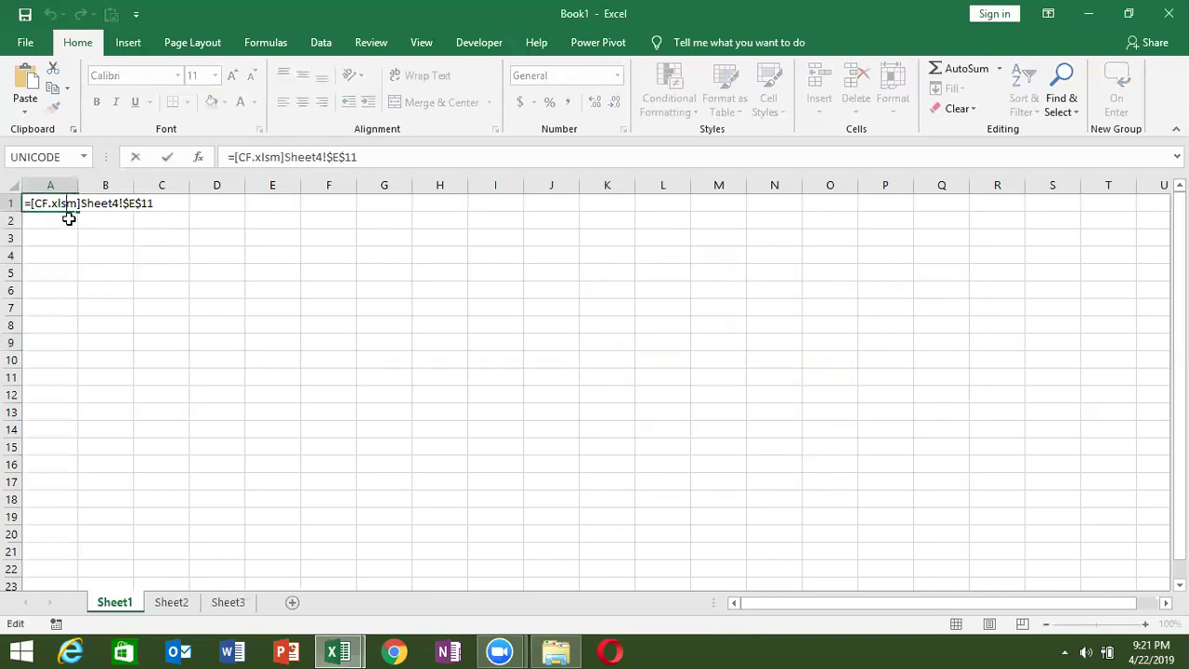
double_click(90, 204)
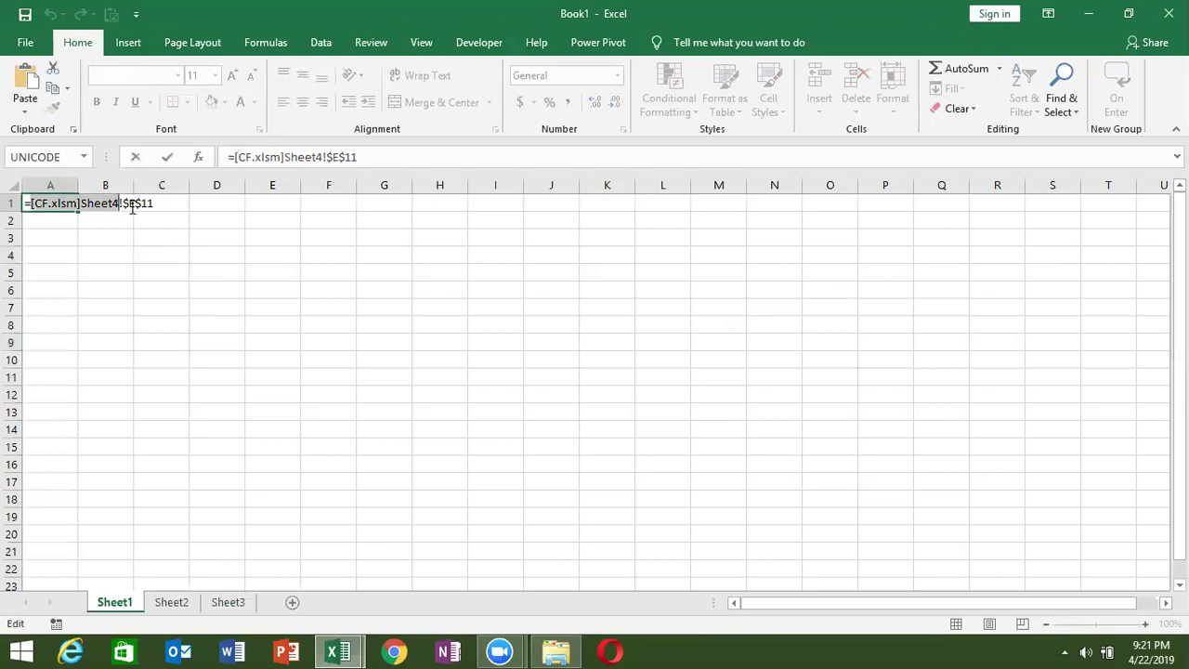
left_click(147, 242)
Cancel the A1 edit, keeping the E11 link, and switch back to CF's Sheet4.
key("Escape")
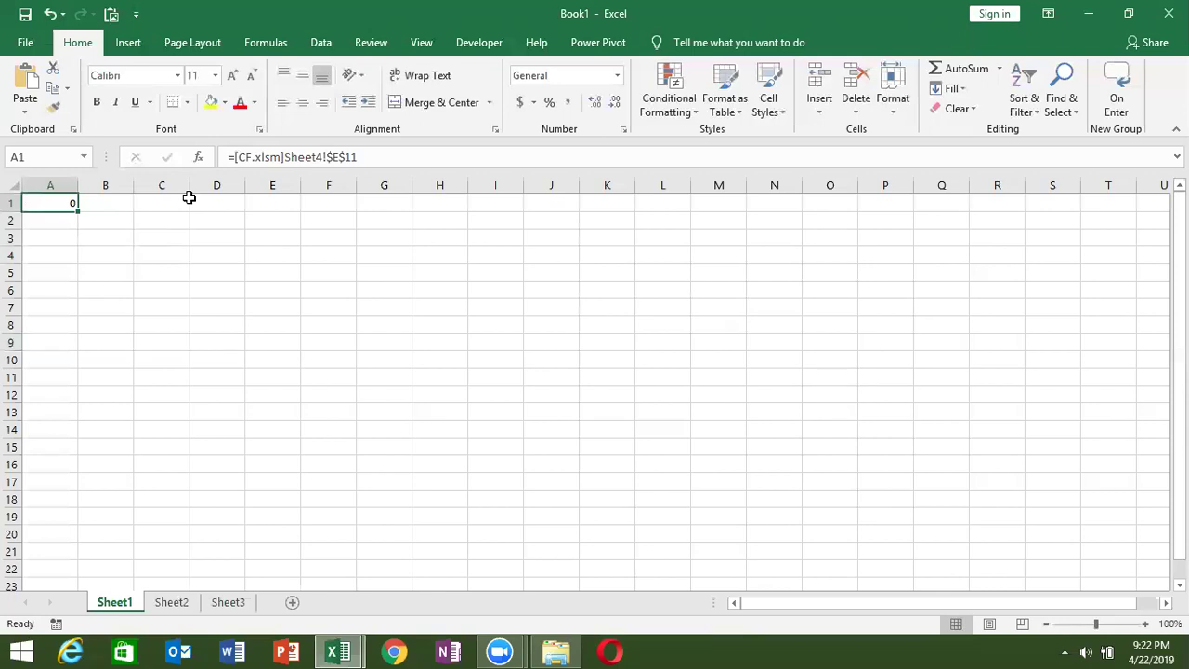
key("alt+Tab")
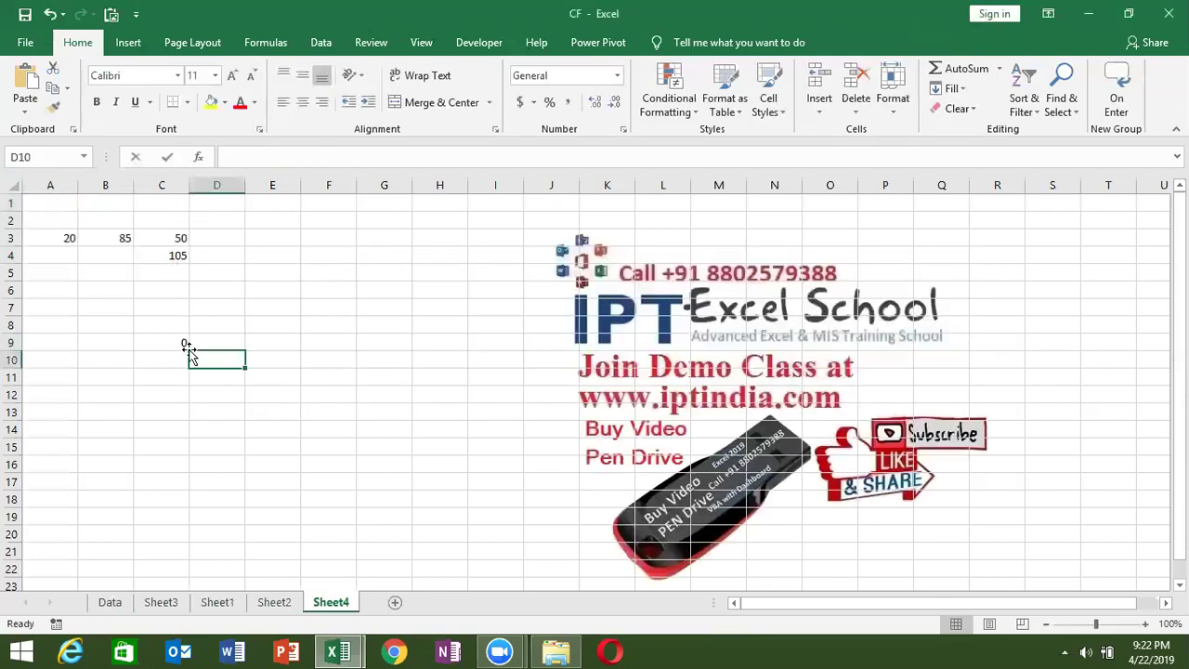
Clear the old values from A2:E13 on Sheet4.
left_click(182, 343)
left_click(236, 339)
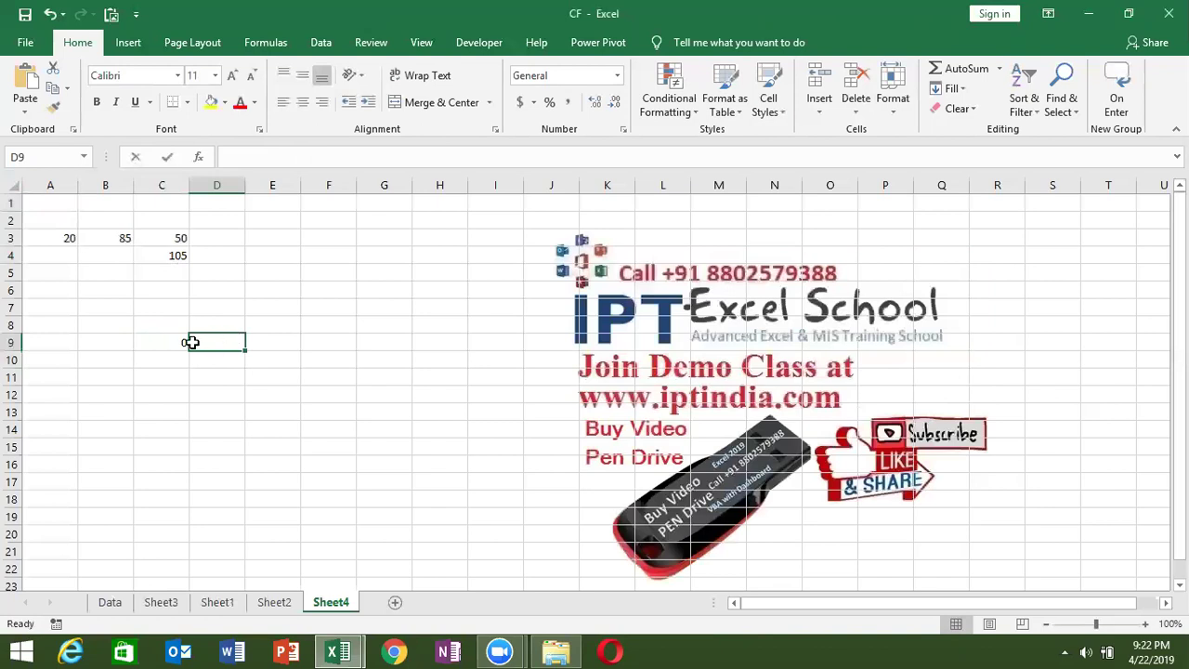
mouse_move(56, 218)
left_mouse_down()
mouse_move(220, 323)
mouse_move(269, 418)
left_mouse_up()
key("Delete")
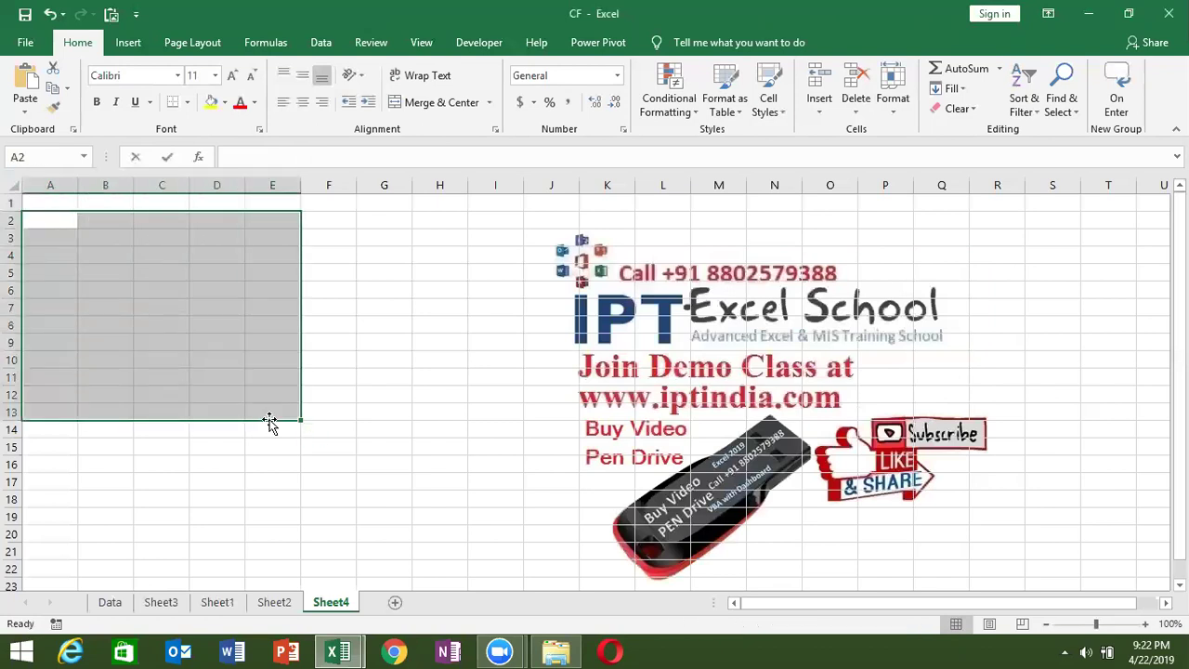
Enter 85, 36, 52, 45, 95, 69, 58, 85, 65, 45 down A1:A10.
type("85")
key("Return")
type("36")
key("ctrl+Return")
type("52 45 95 69 58 85 65 45")
key("Return")
left_click(103, 201)
Enter =A1+20 in B1 and fill it down to B10, showing 105 through 65.
type("=")
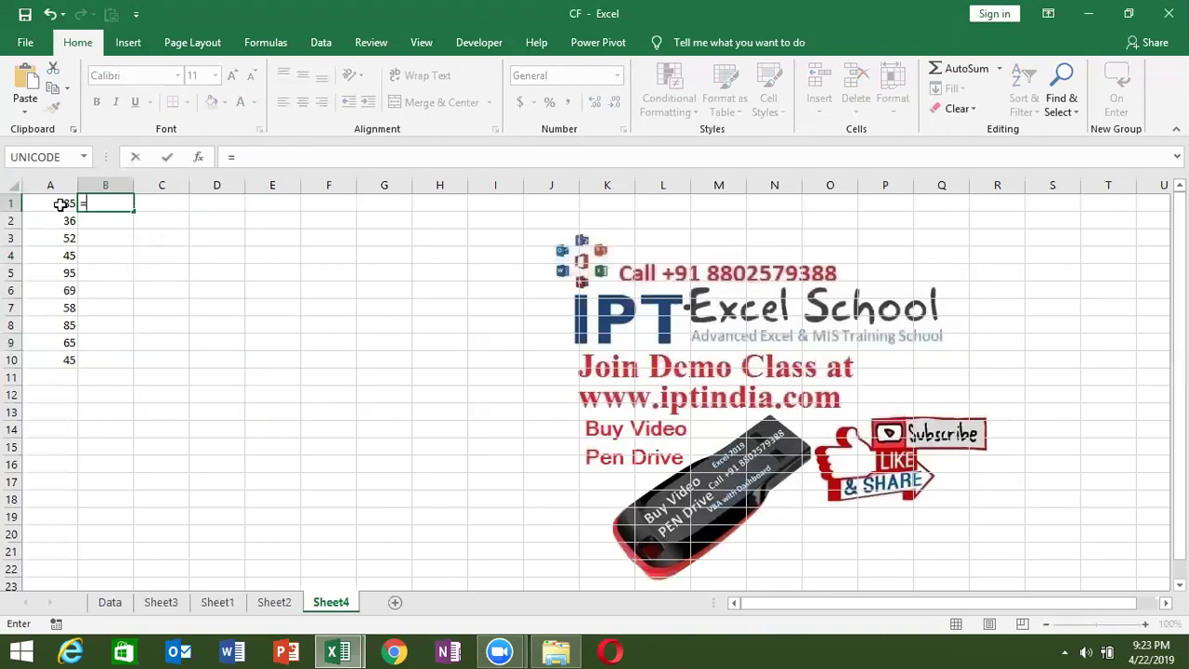
left_click(60, 203)
type("+20")
key("Return")
key("Up")
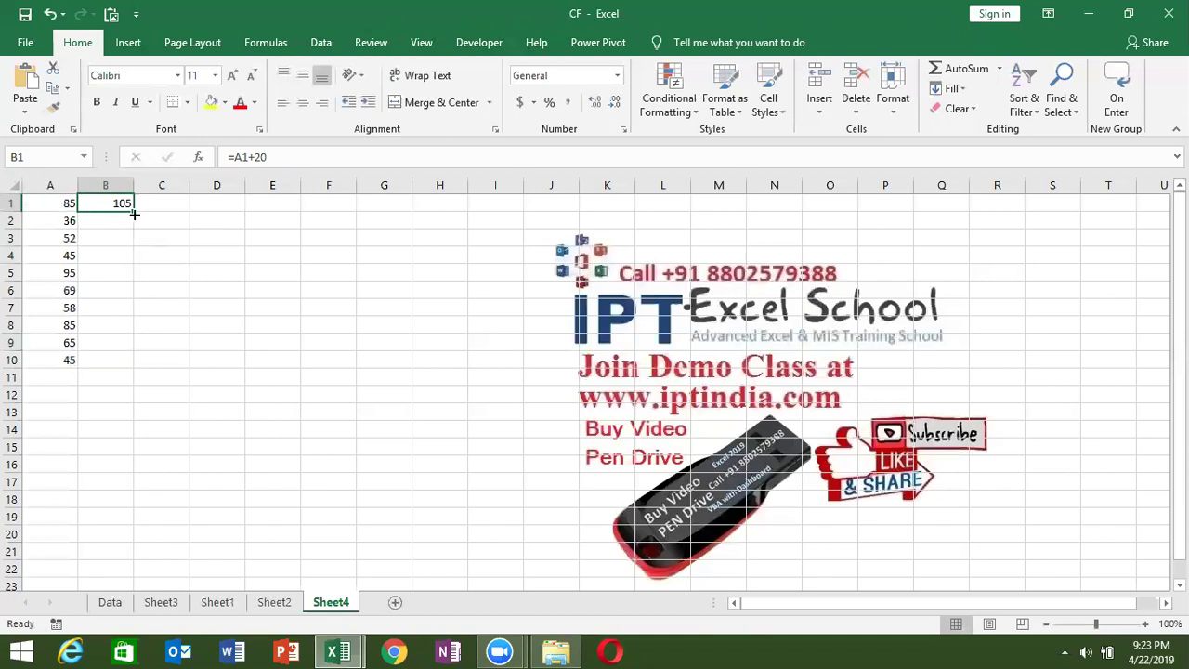
double_click(134, 214)
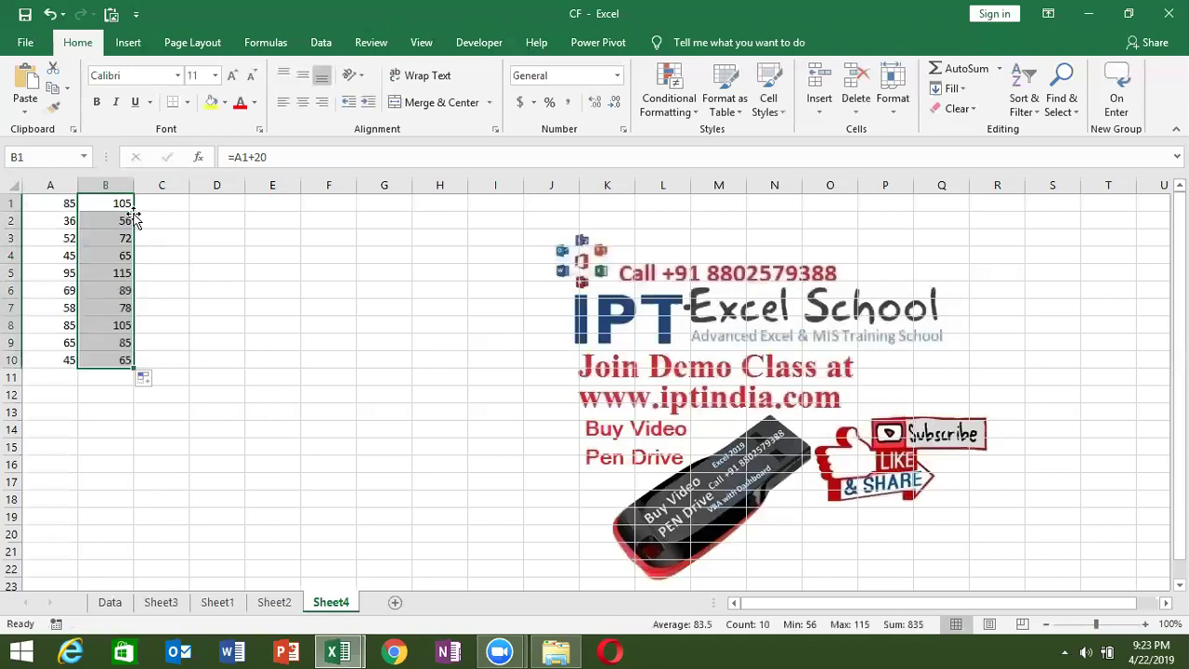
double_click(127, 203)
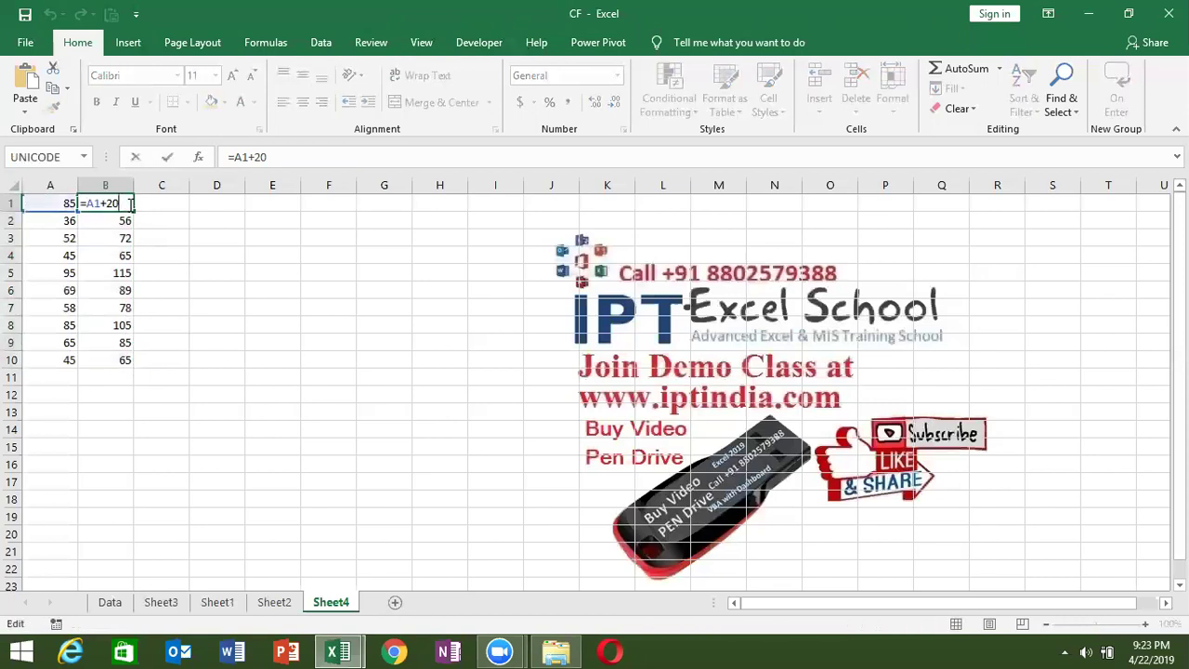
key("Escape")
left_click(121, 217)
double_click(121, 218)
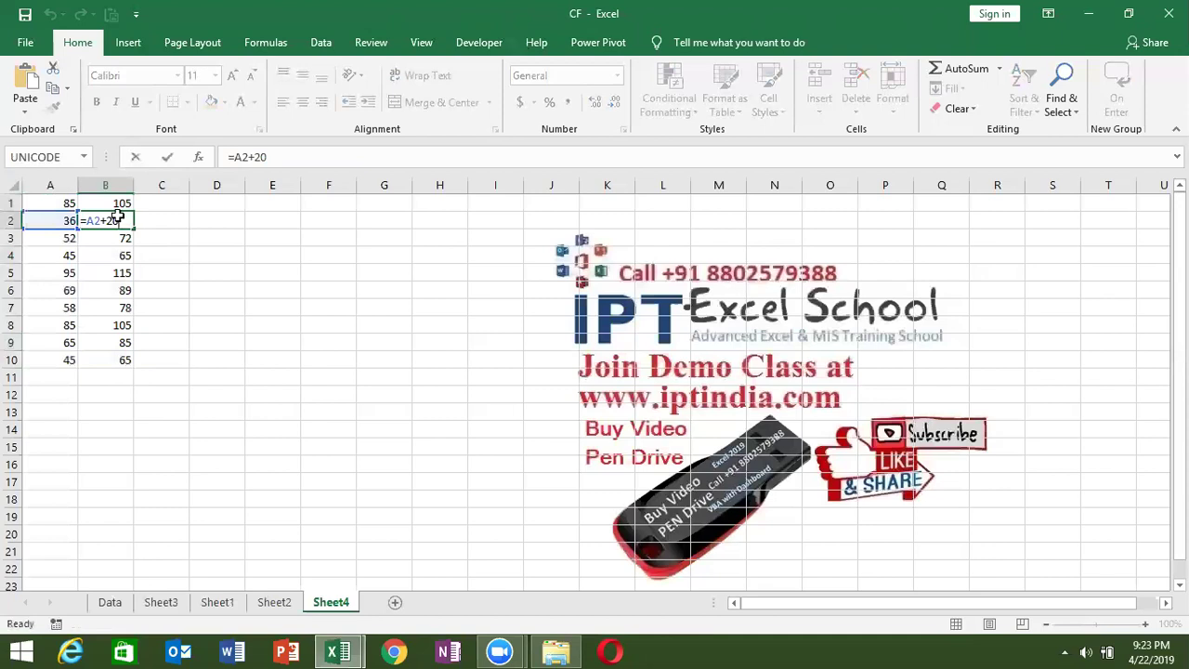
key("Escape")
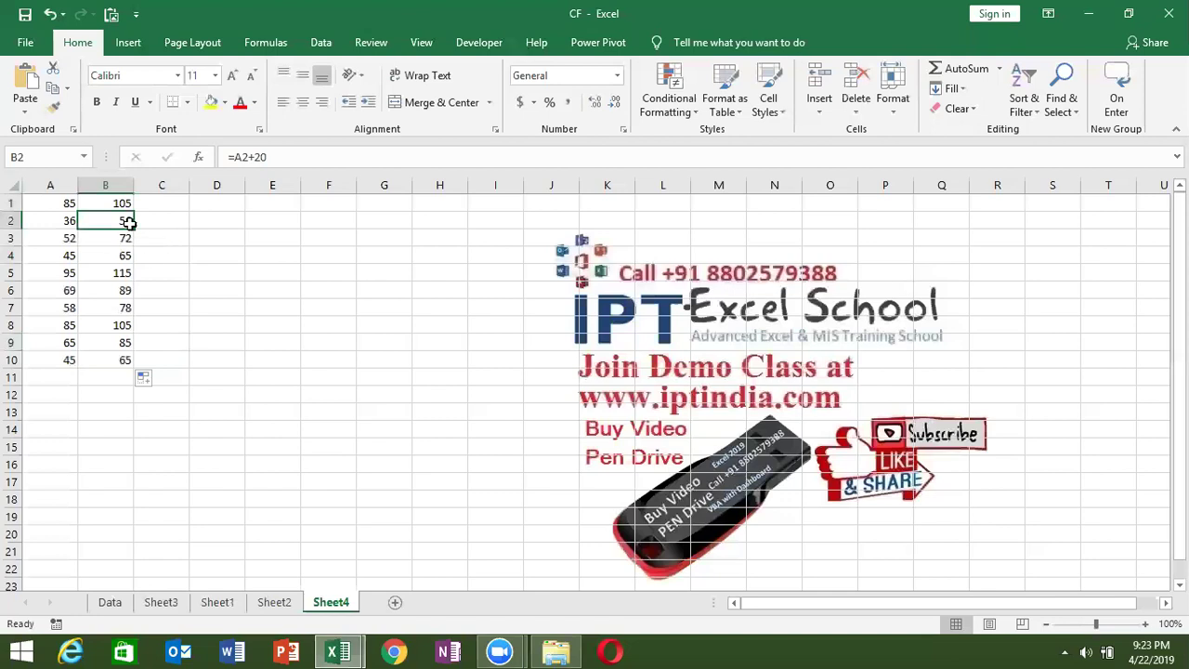
left_click(124, 207)
key("Delete")
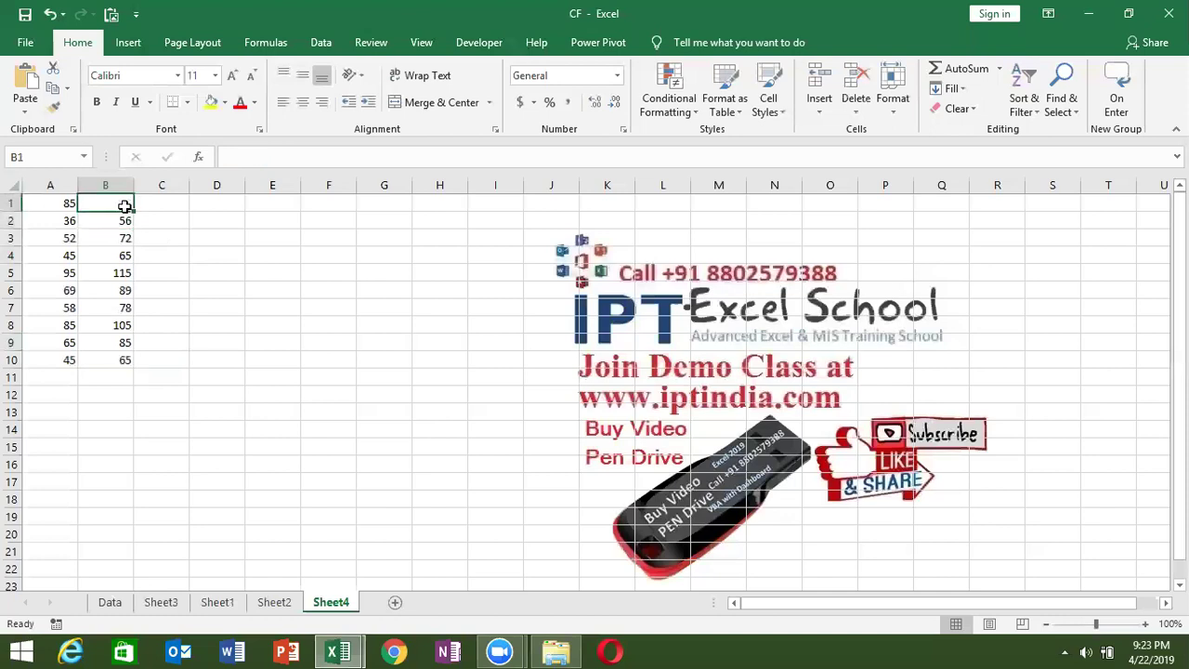
left_click(124, 223)
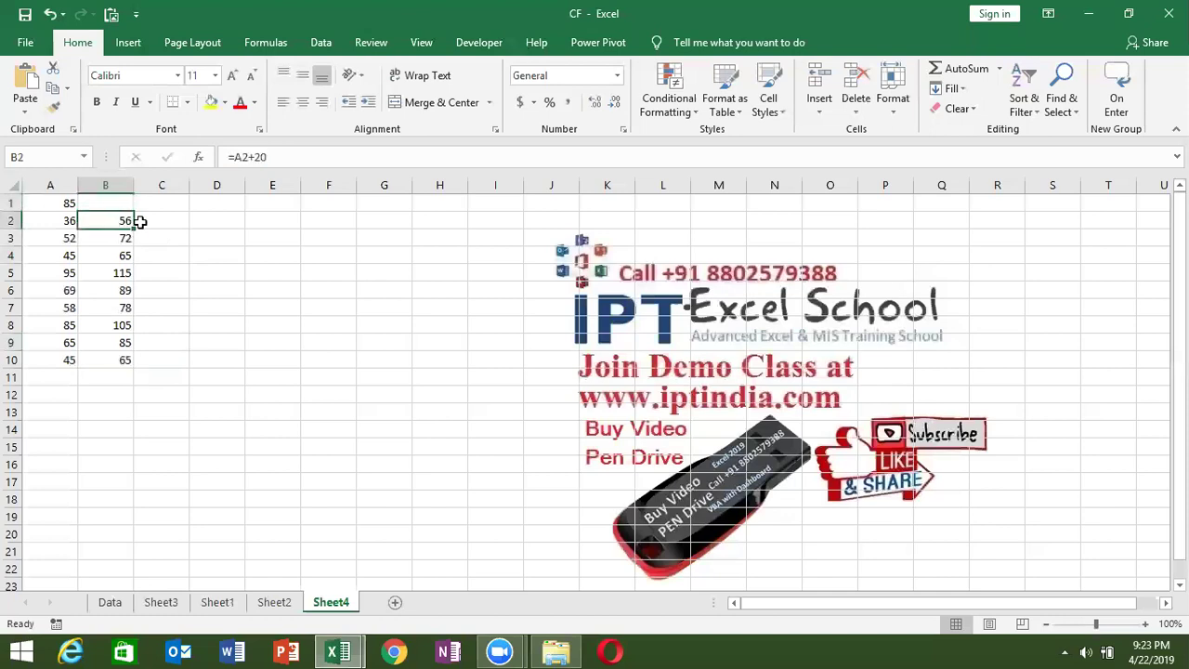
left_click_drag(134, 226, 133, 204)
left_click(125, 202)
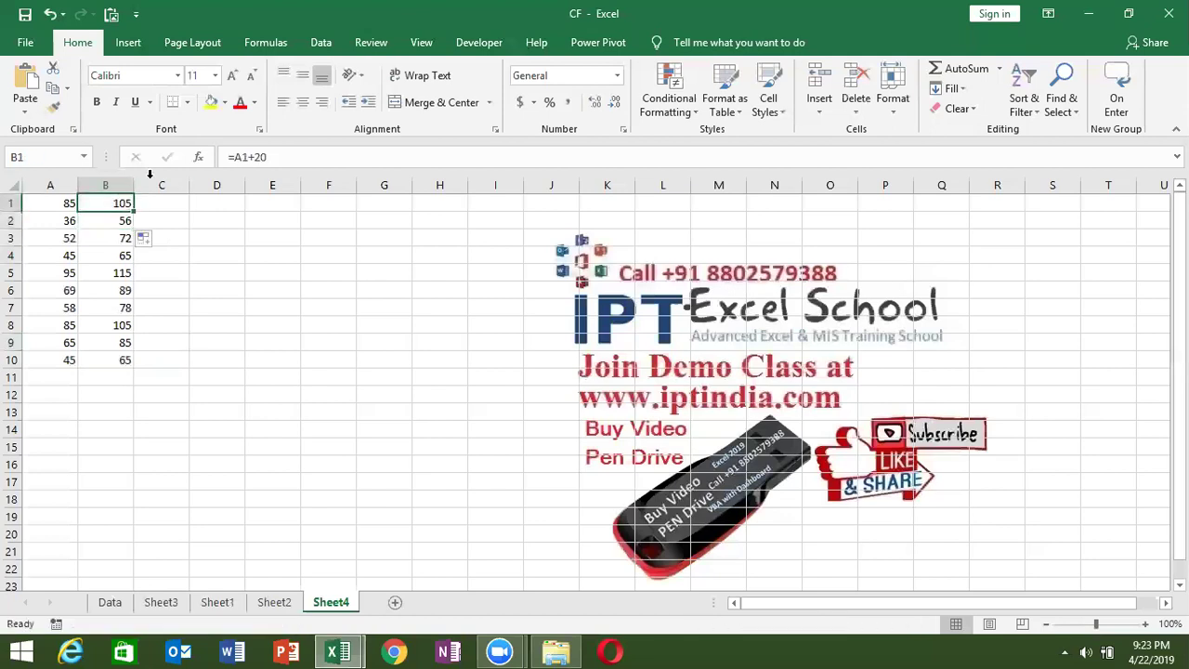
double_click(134, 211)
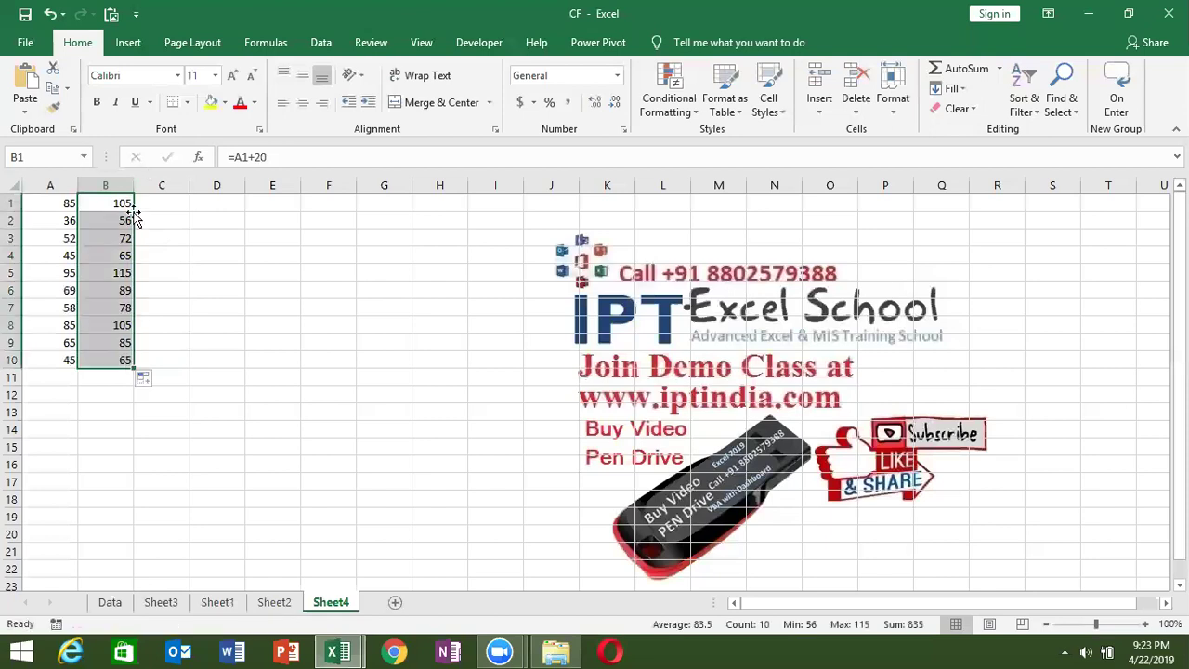
left_click(122, 205)
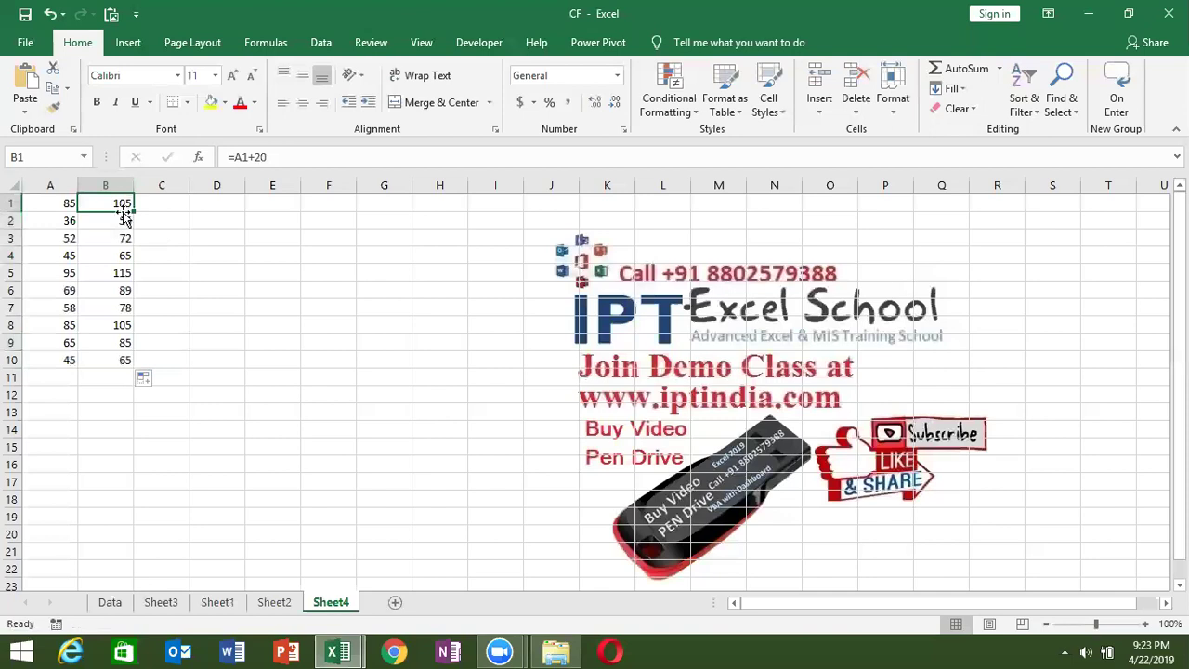
left_click(122, 238)
left_click(122, 270)
left_click(120, 288)
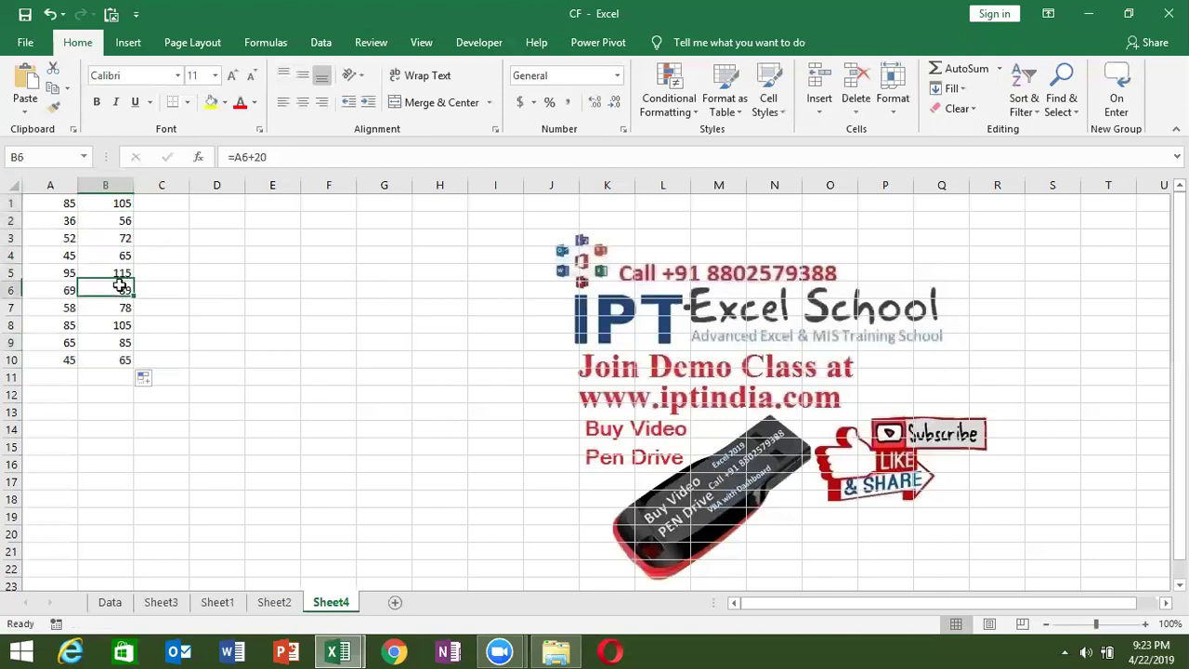
double_click(121, 287)
key("Escape")
key("Up")
key("Up")
key("Up")
key("Up")
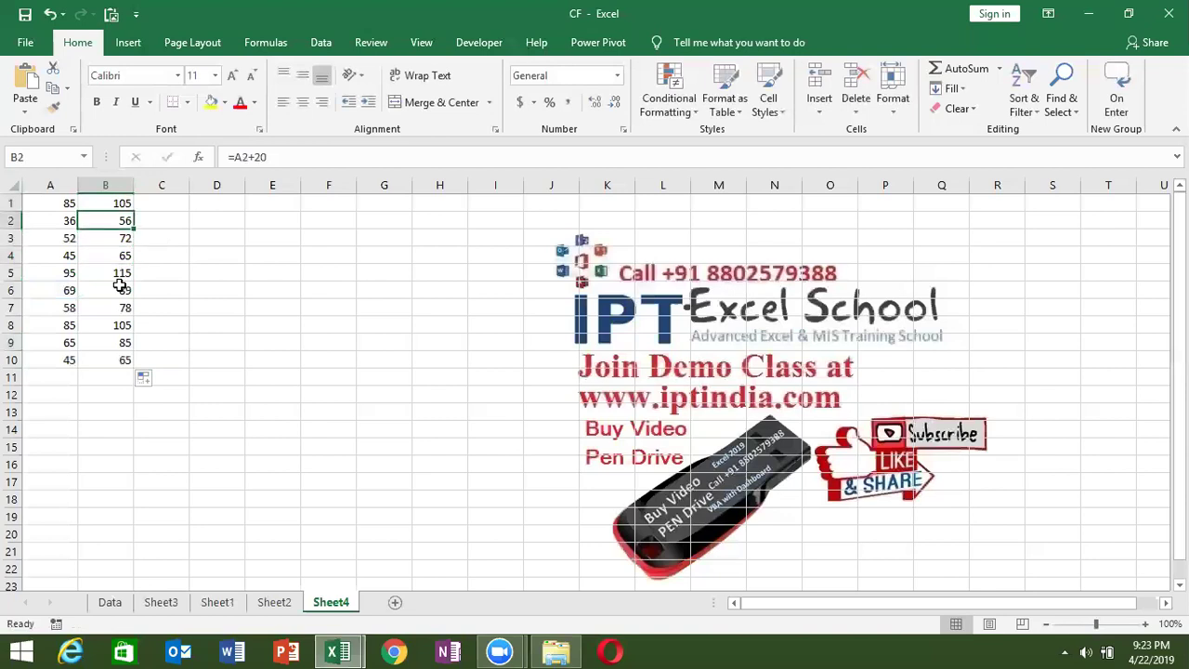
key("Down")
key("Down")
key("Down")
key("Down")
key("Down")
key("Down")
key("Down")
key("Down")
key("Down")
key("Down")
key("Down")
key("Down")
key("Down")
key("Up")
key("Up")
key("Up")
key("Up")
key("Up")
key("Up")
key("Up")
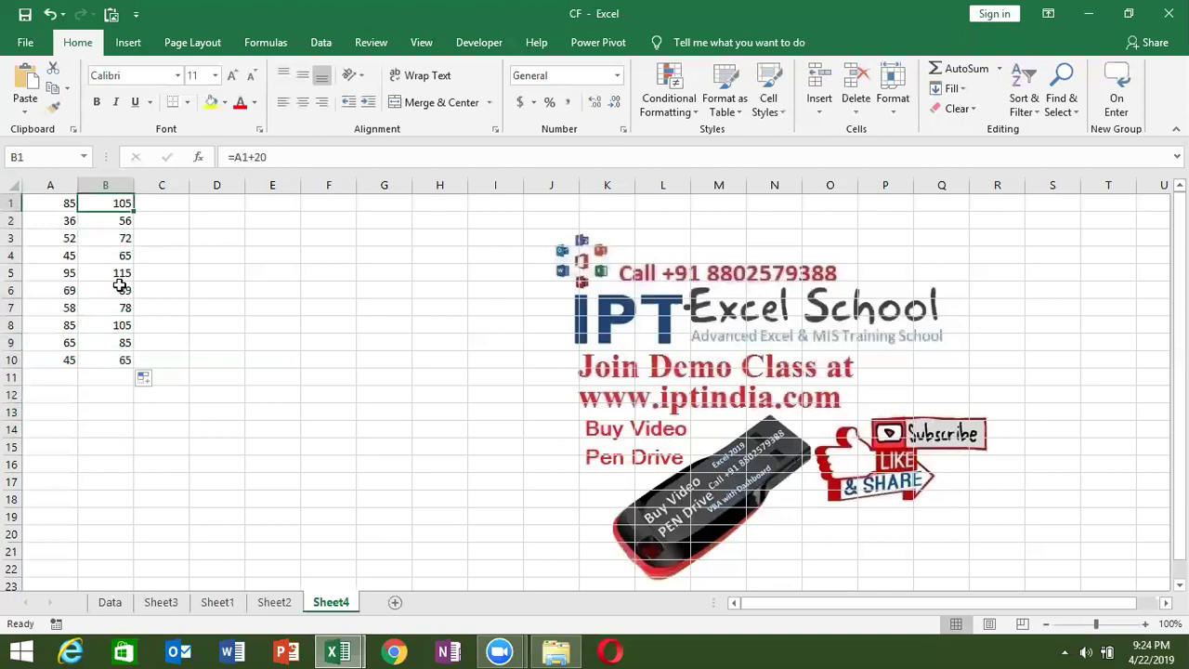
key("Down")
key("Up")
Copy B1's formula into C1, inspect it, then clear C1 again.
left_click_drag(135, 211, 173, 211)
double_click(169, 202)
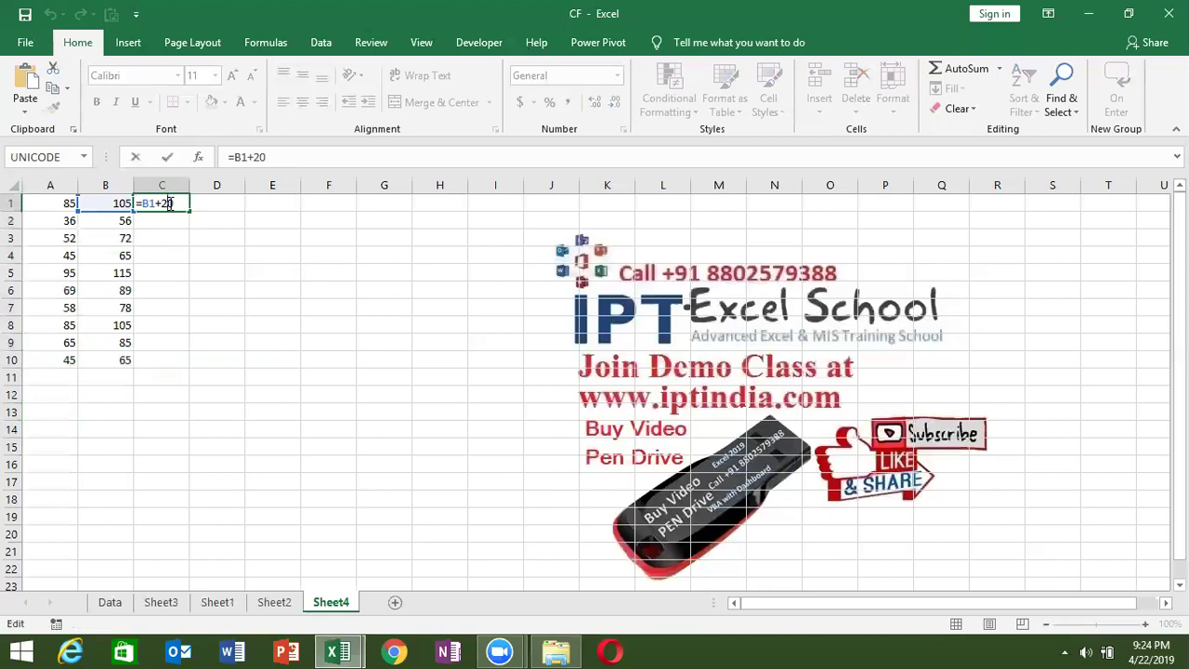
key("Escape")
key("Delete")
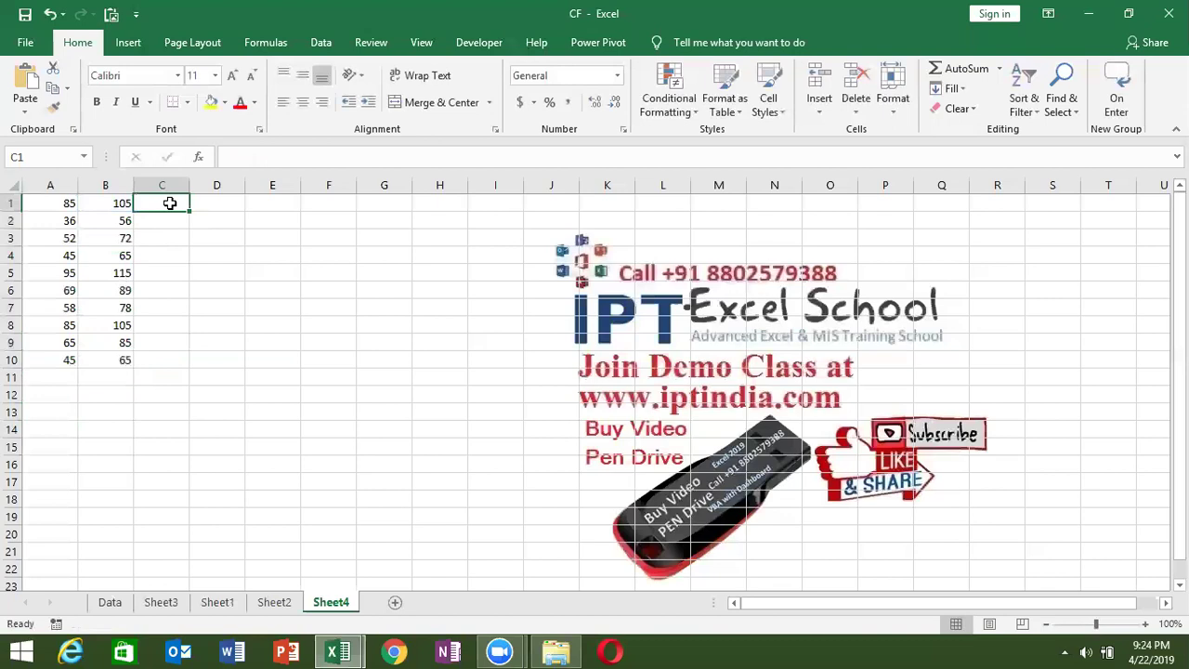
Clear the add-20 formulas from B1:B10.
key("Left")
key("Right")
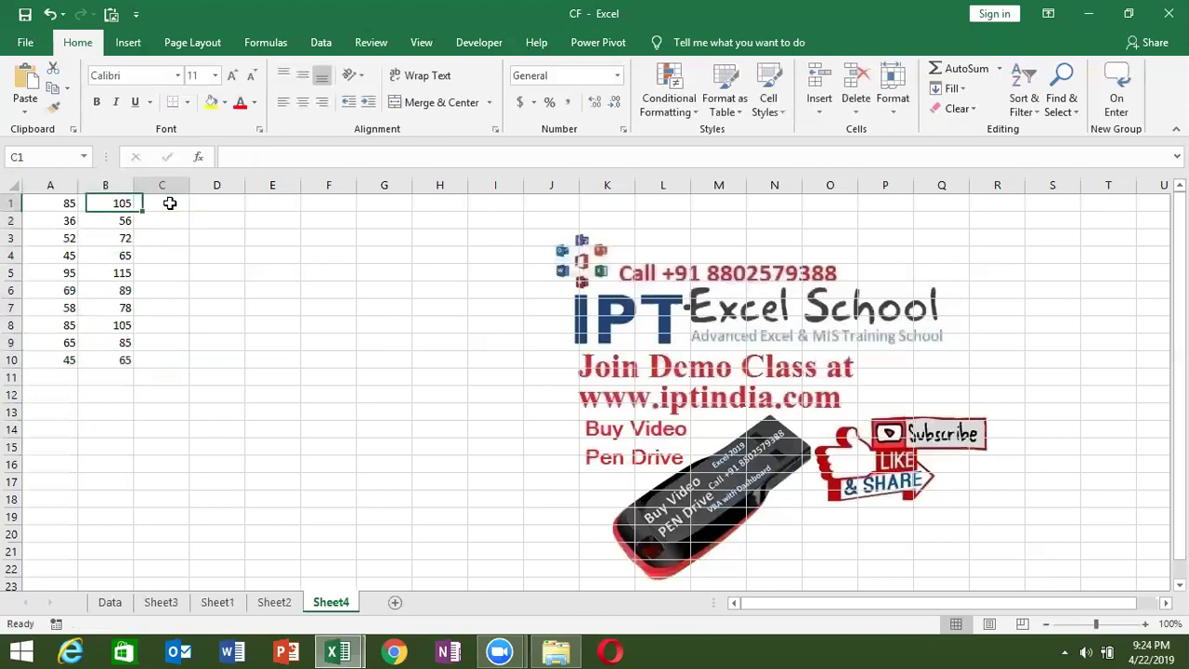
key("Left")
key("Right")
key("Left")
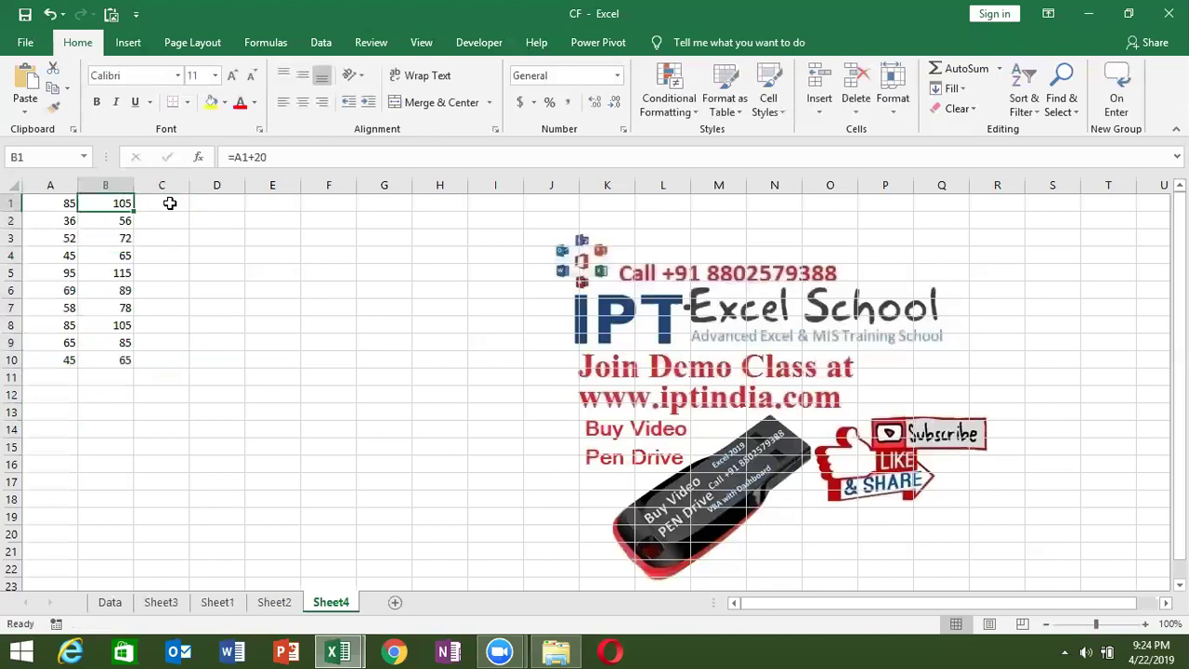
key("ctrl+shift+Down")
key("Delete")
Enter the constant 20 in cell D1.
key("Right")
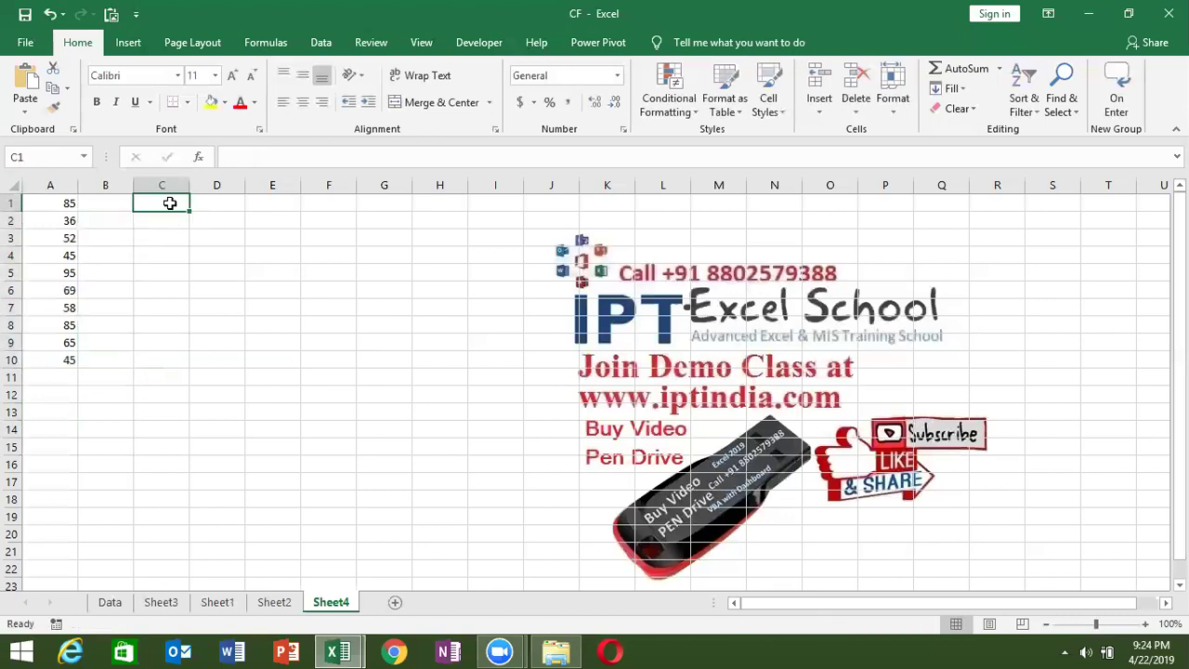
key("Right")
type("20")
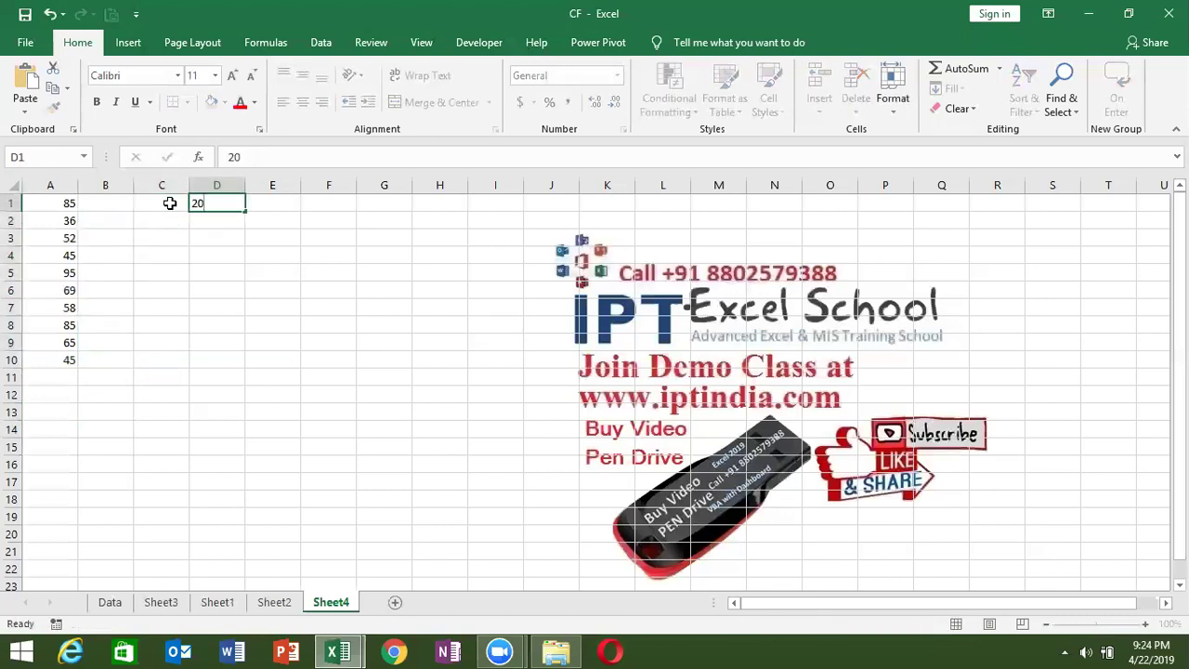
key("Return")
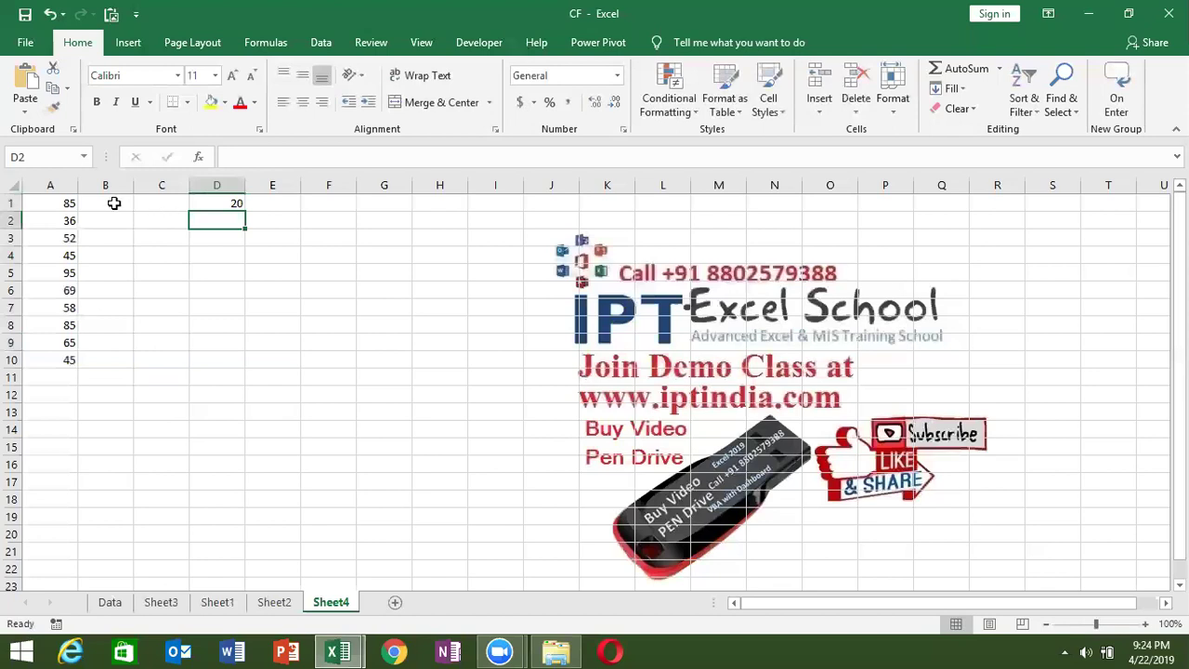
left_click(108, 201)
Enter =A1+D1 in B1 so it shows 105.
key("Left")
key("ctrl+shift+Down")
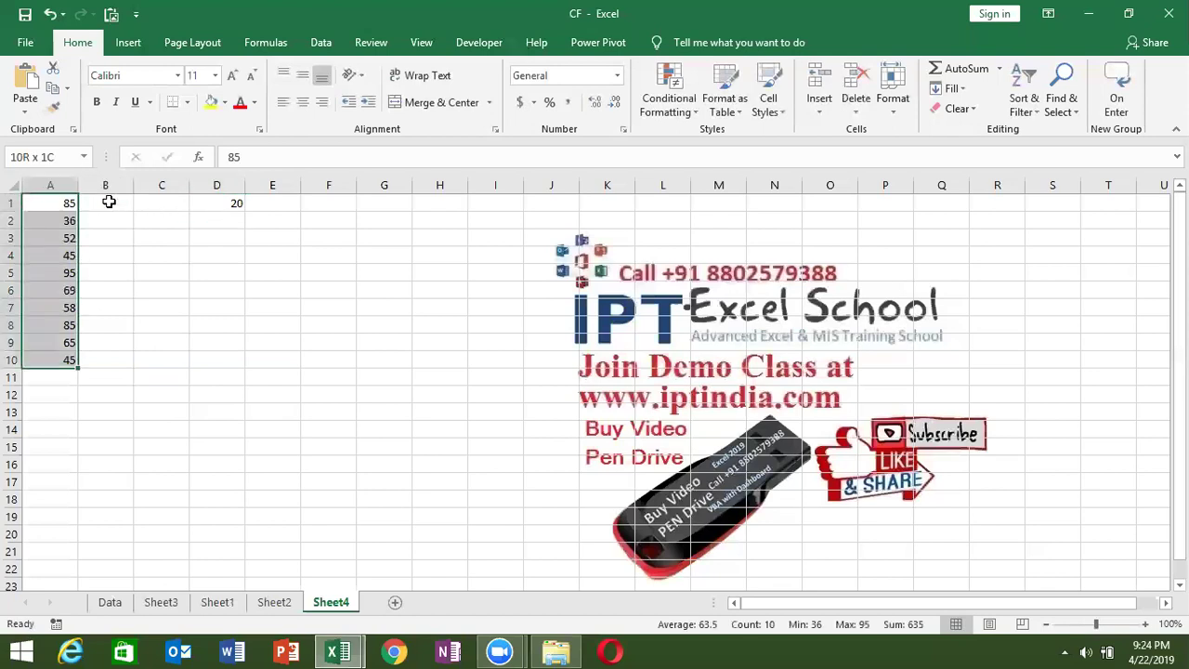
left_click(108, 201)
type("=")
key("Left")
type("+")
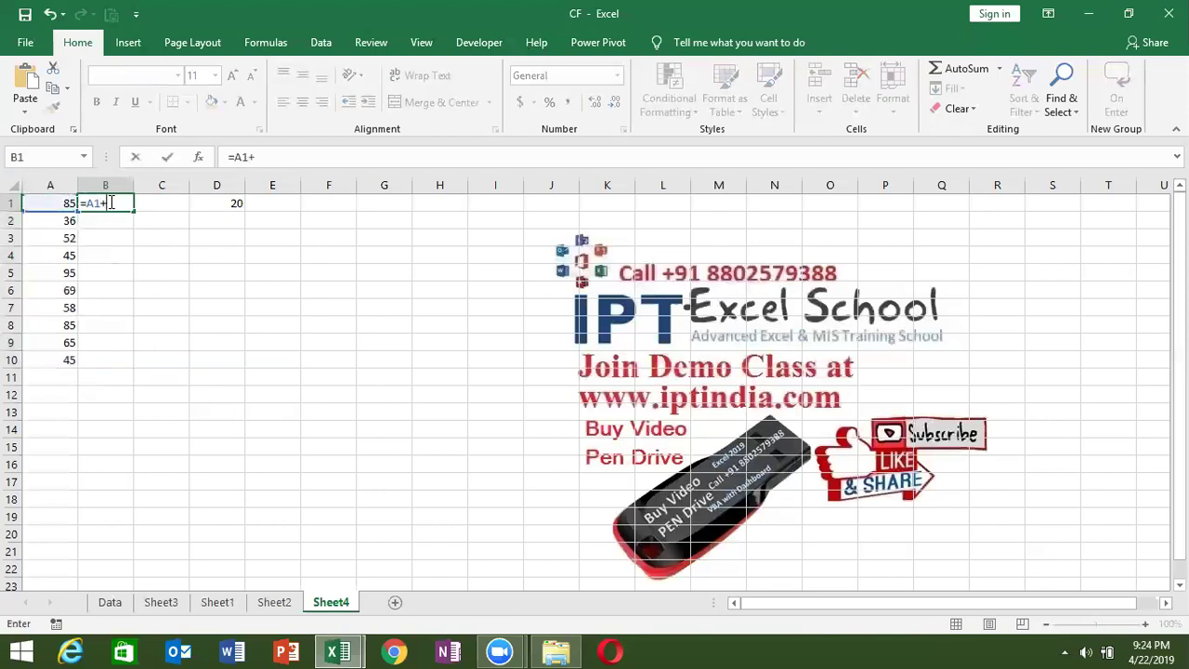
left_click(206, 203)
key("Return")
key("Up")
Copy B1's formula into B2 and inspect its =A2+D2 references without changing them.
left_click_drag(133, 211, 132, 228)
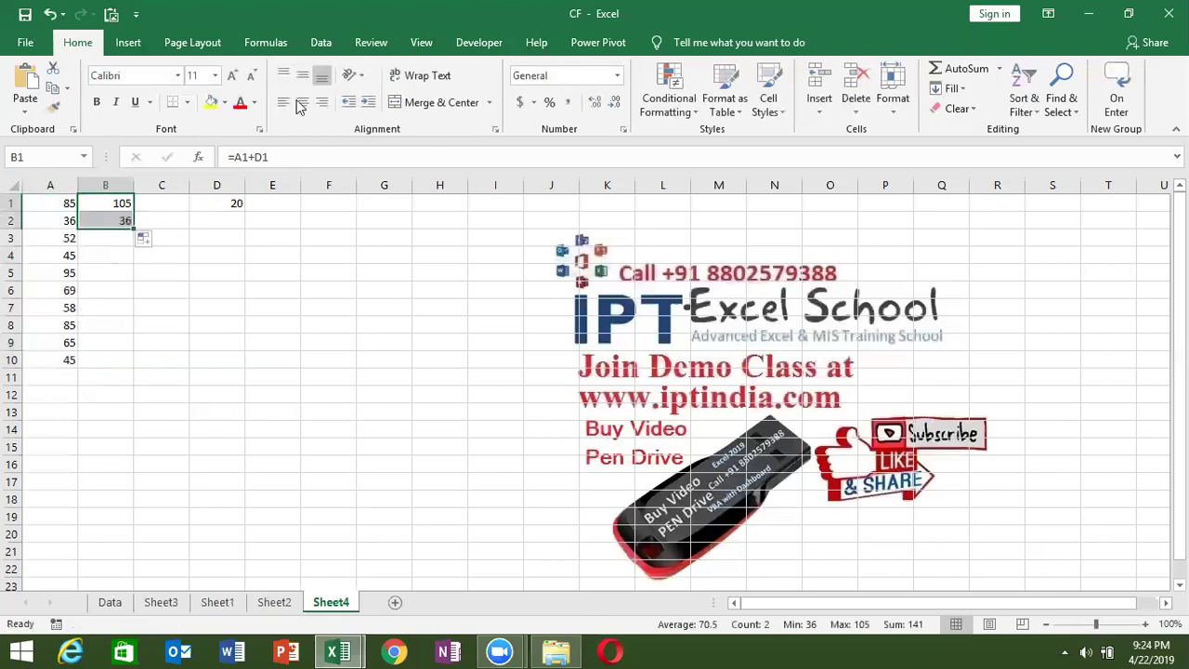
double_click(123, 223)
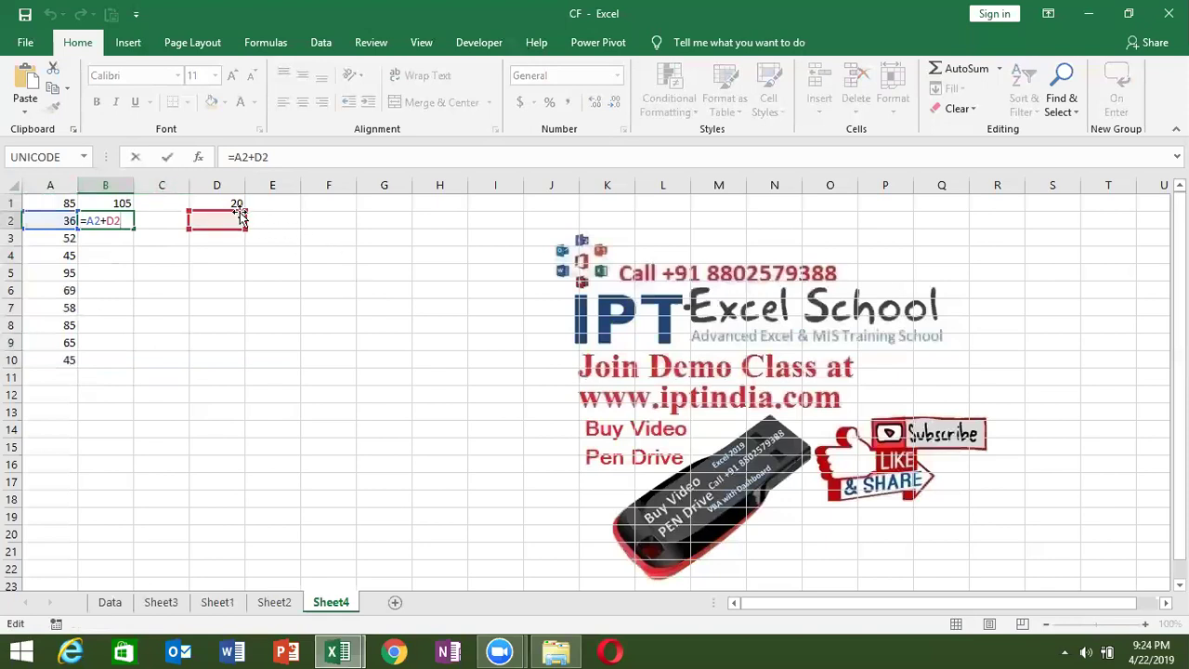
left_click_drag(254, 220, 238, 204)
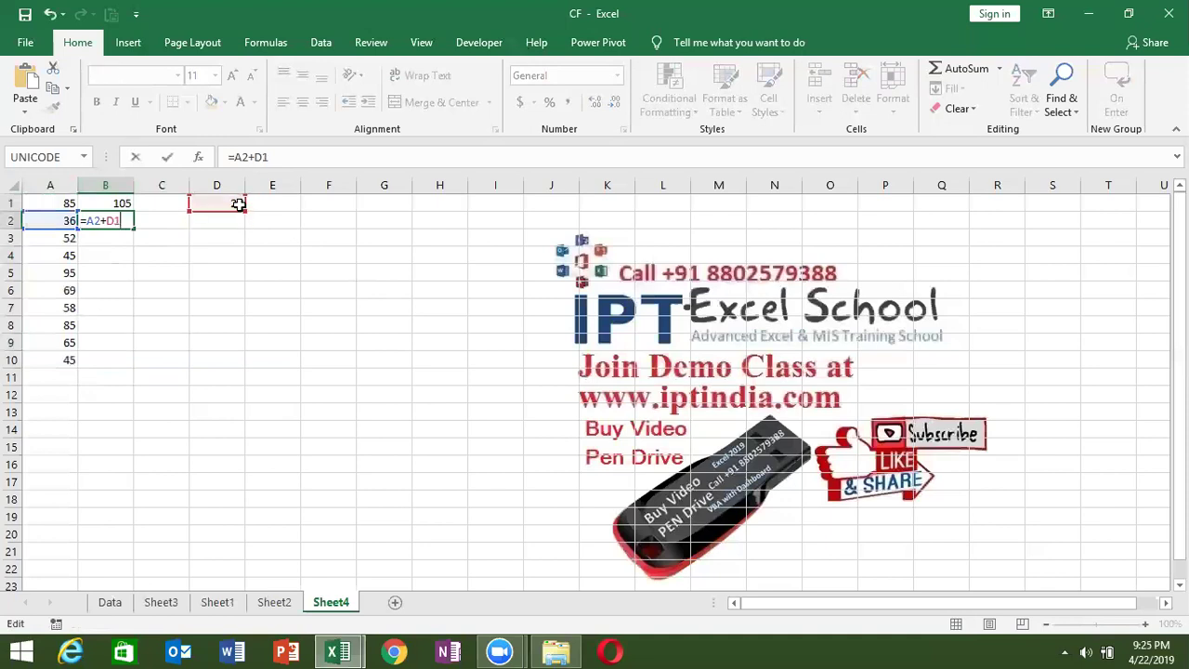
key("ctrl+Return")
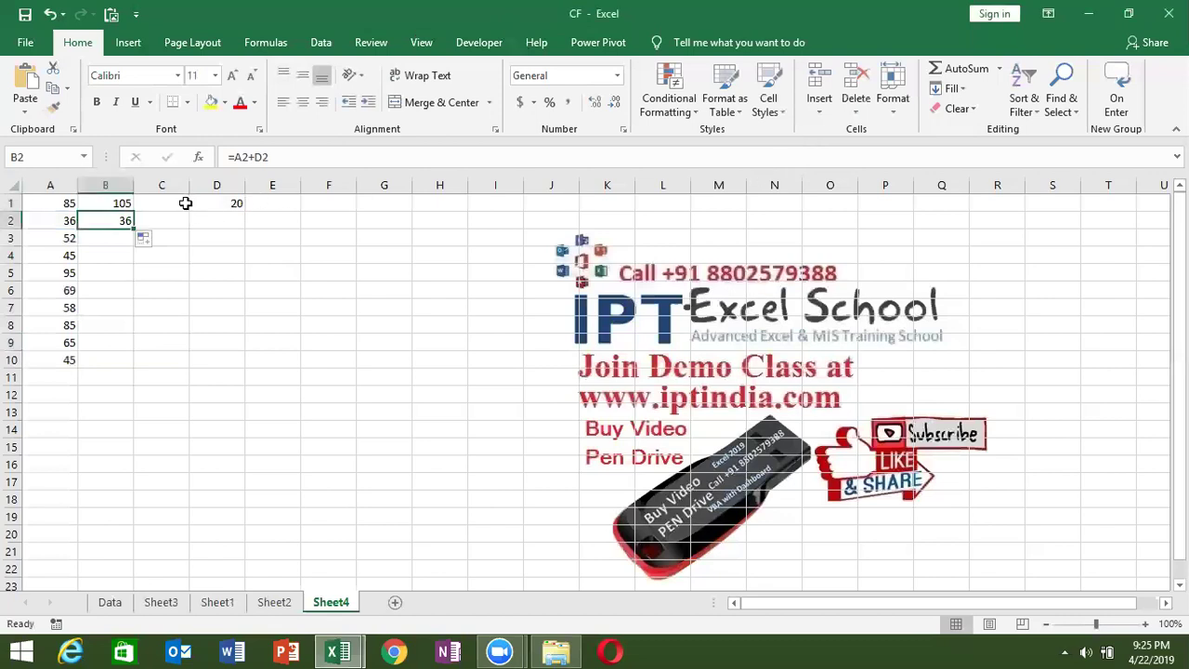
Clear B2, change B1 to =A1+D$1, and fill it down to B10.
key("Delete")
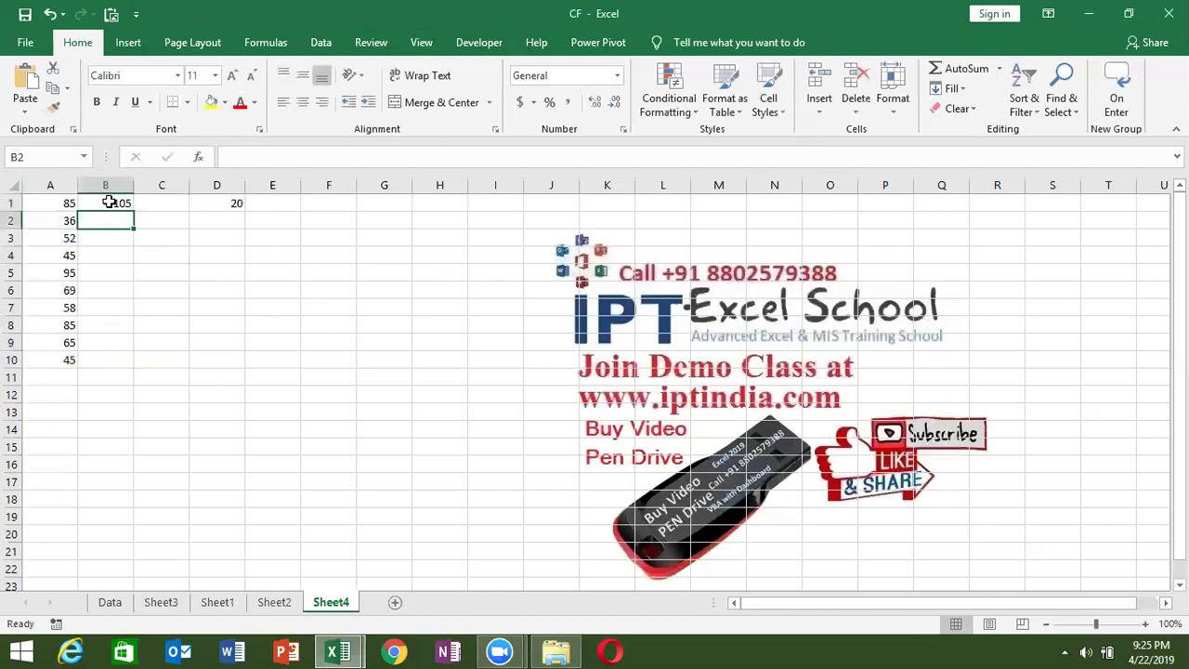
double_click(110, 205)
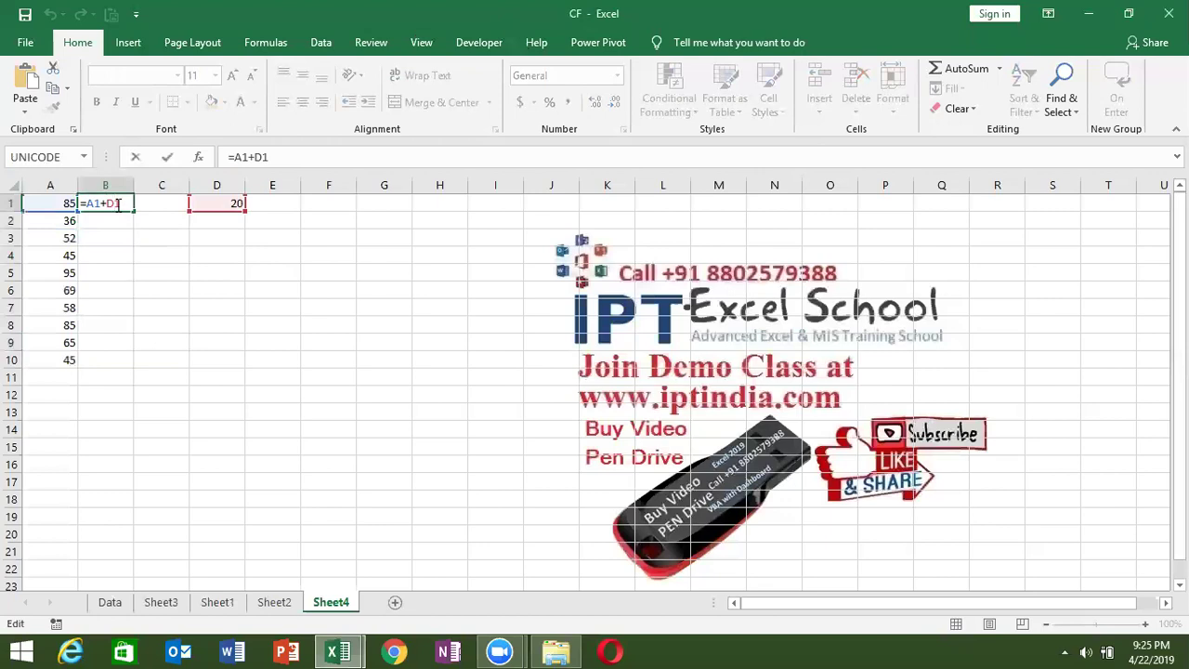
type("$")
key("Return")
key("Up")
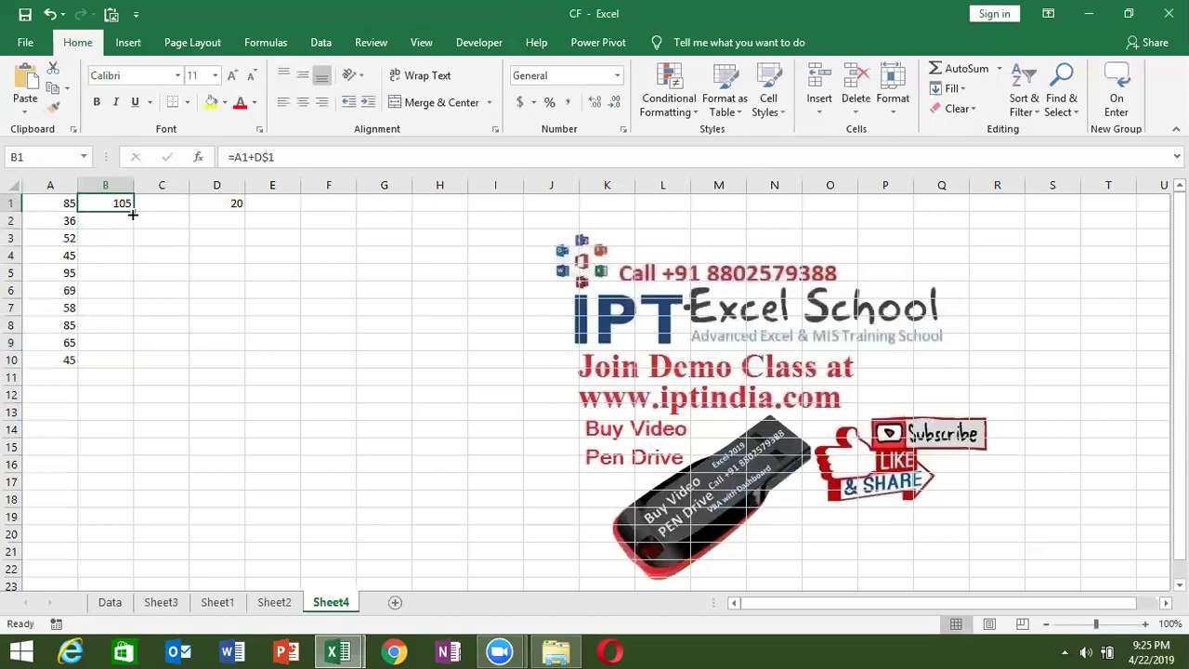
double_click(133, 211)
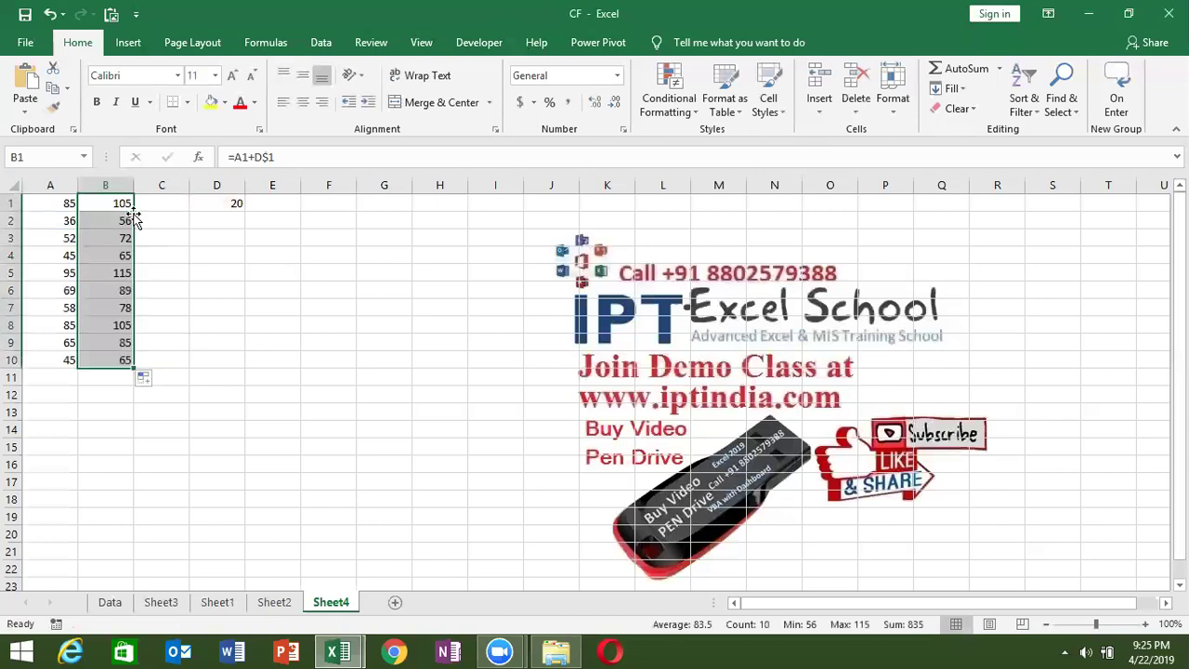
Check the filled formulas from B2 to B10, inspecting B4 and B10 unchanged.
left_click(121, 203)
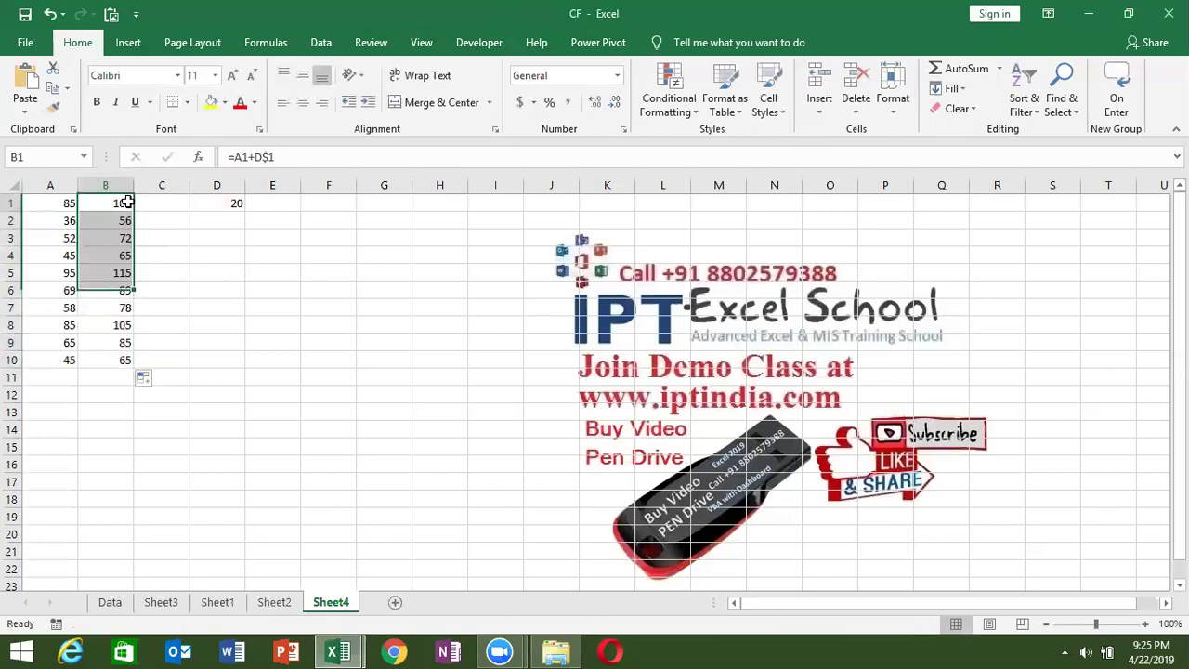
left_click(124, 219)
left_click(124, 238)
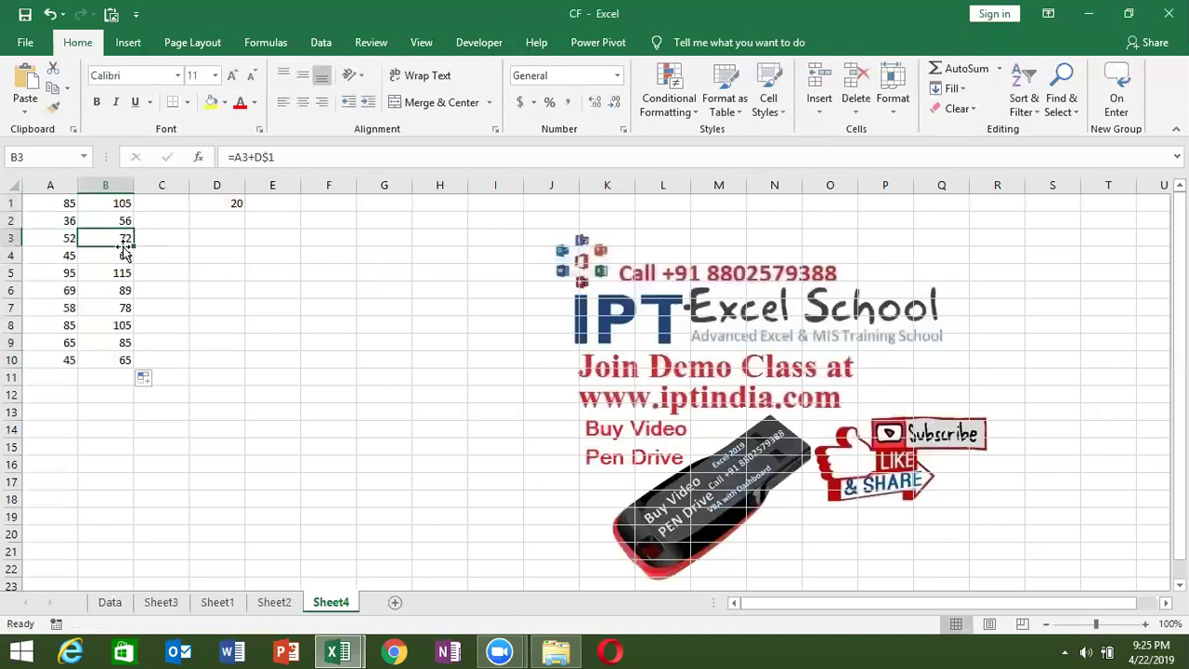
left_click(124, 252)
double_click(123, 251)
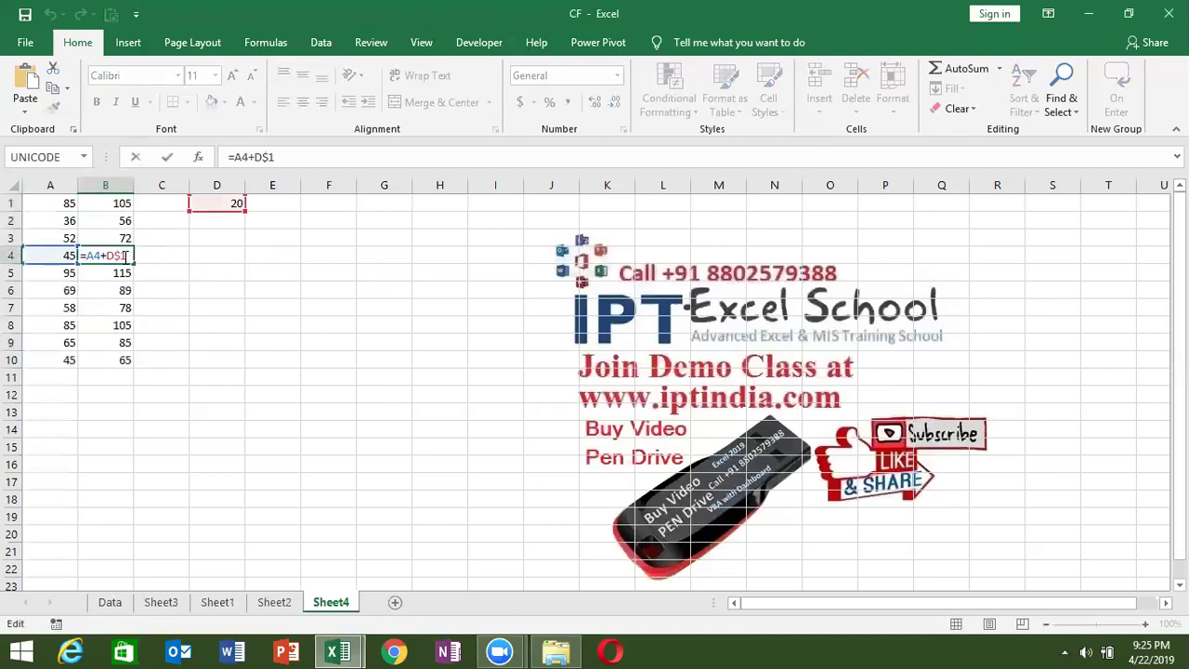
key("Escape")
left_click(124, 272)
left_click(125, 290)
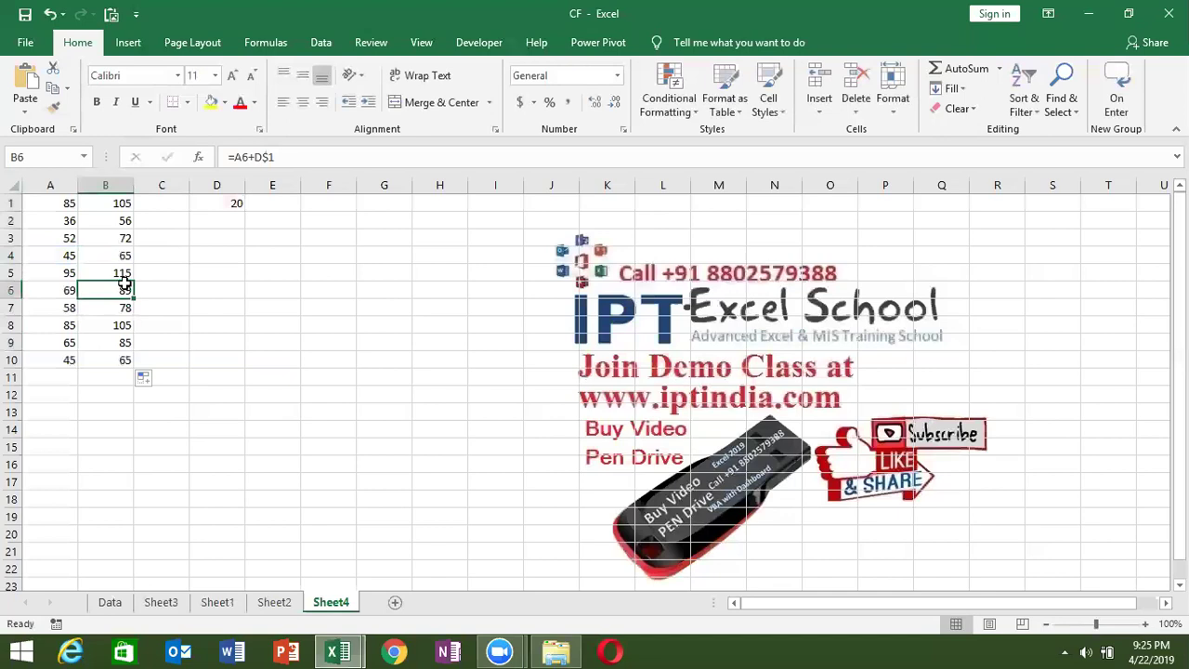
left_click(124, 309)
left_click(124, 325)
left_click(124, 343)
double_click(127, 360)
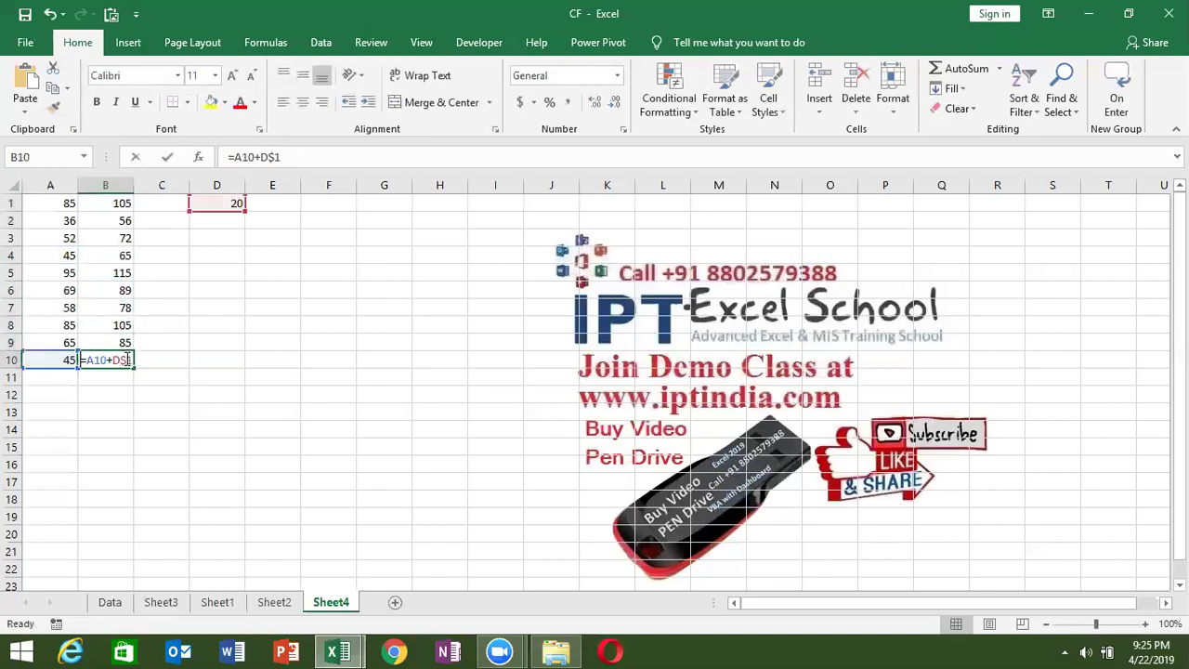
key("Escape")
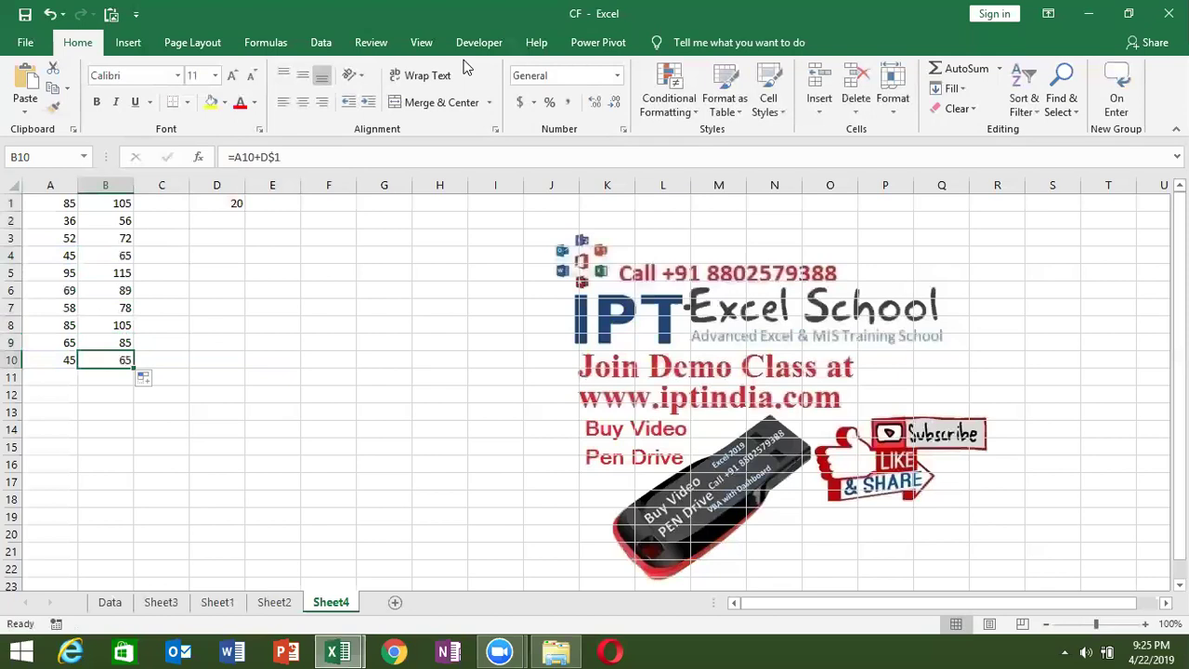
left_click(110, 223)
left_click_drag(133, 228, 172, 229)
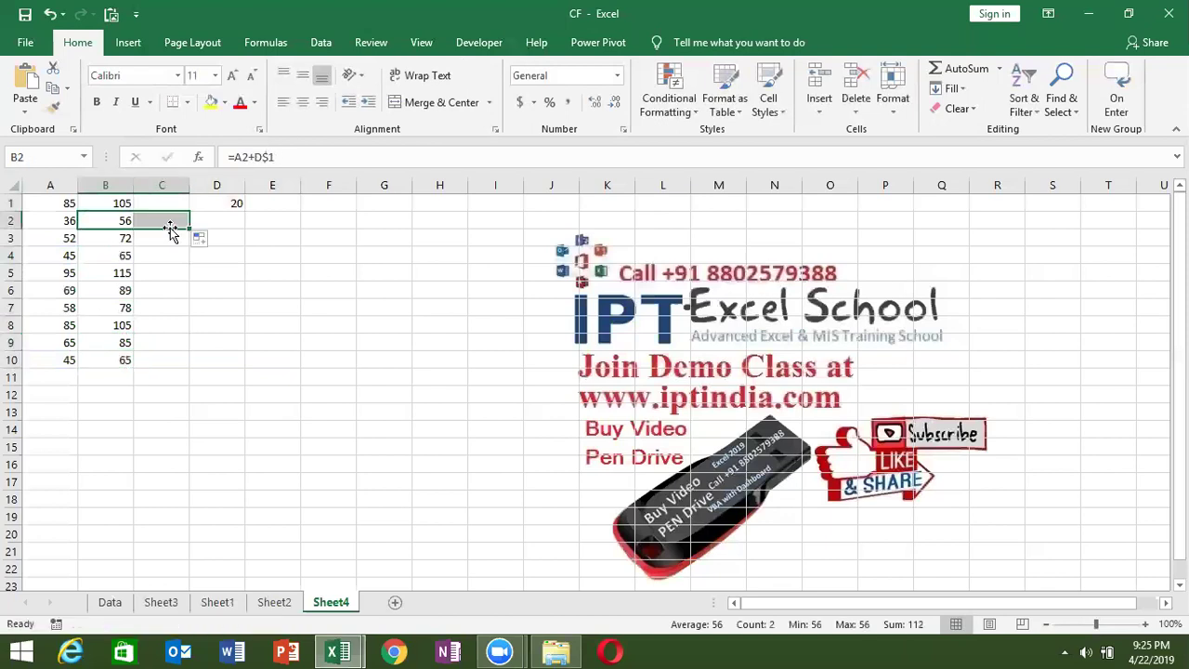
double_click(178, 220)
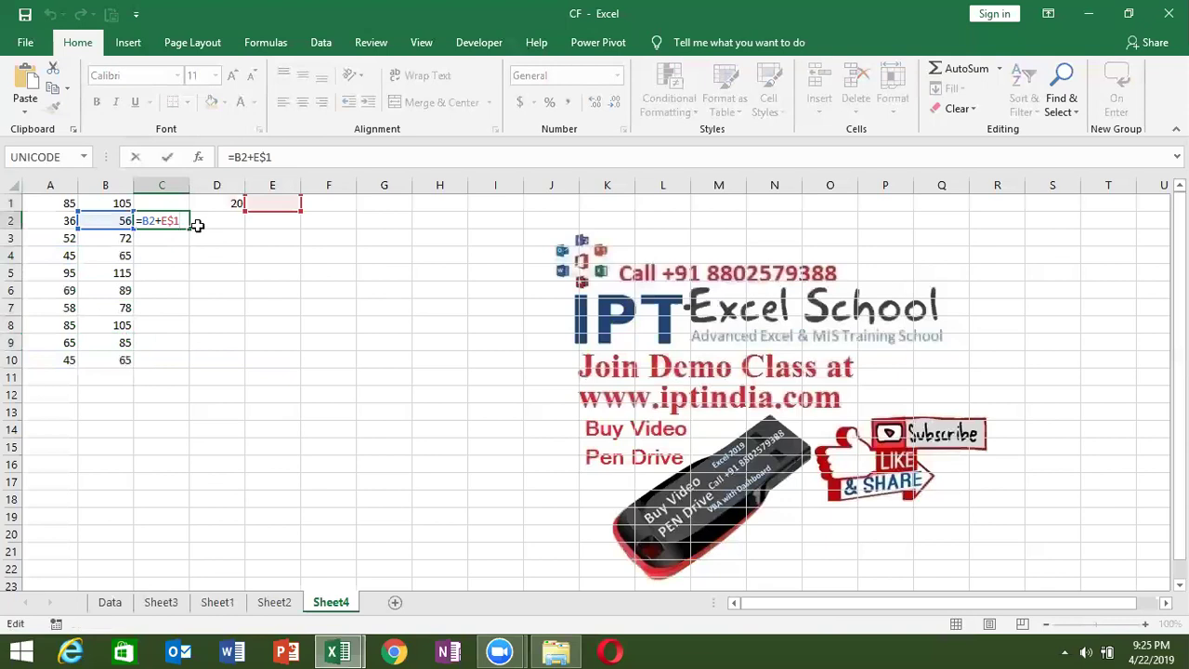
key("ctrl+Return")
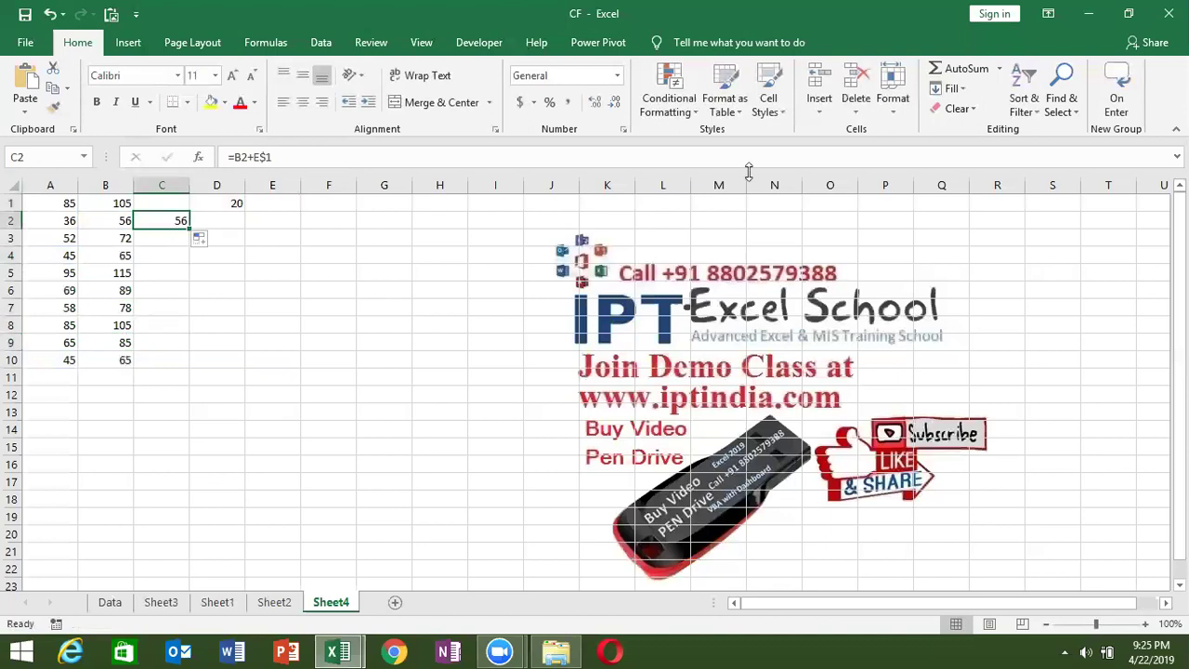
left_click(126, 203)
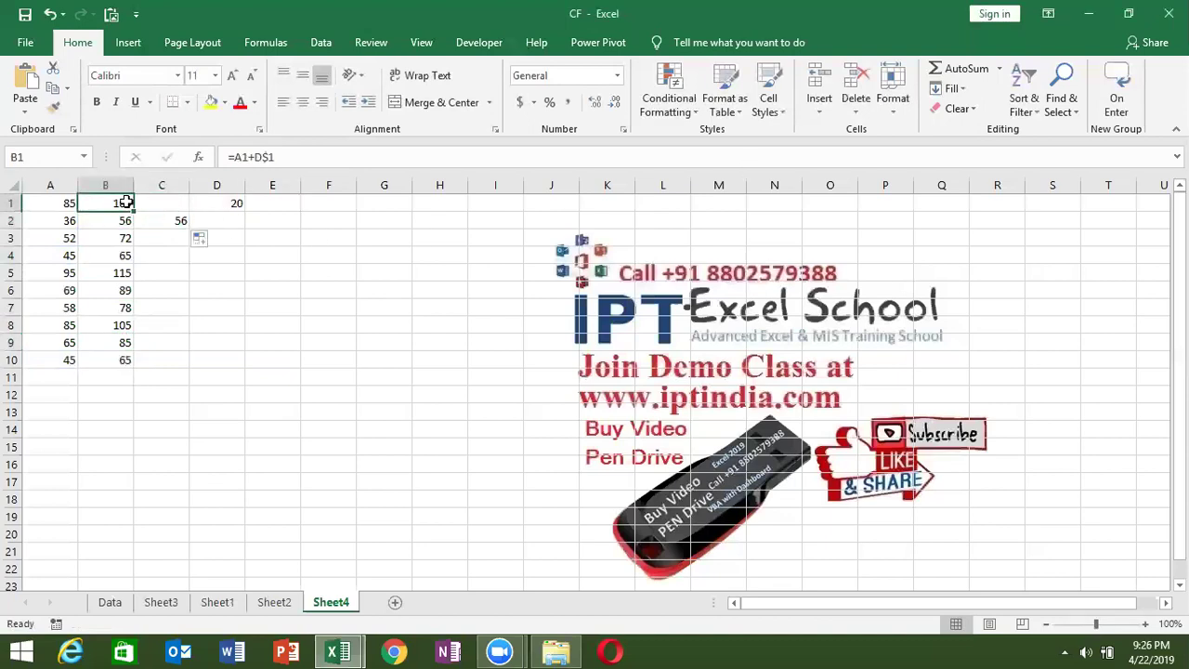
left_click(257, 157)
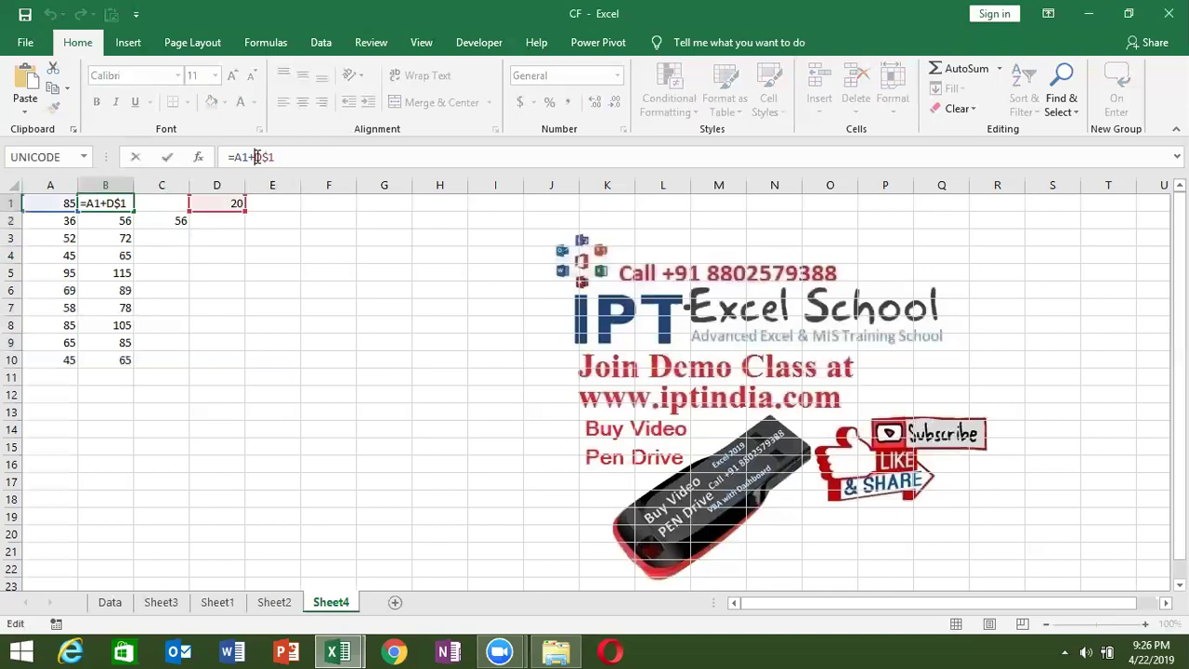
type("$")
key("Return")
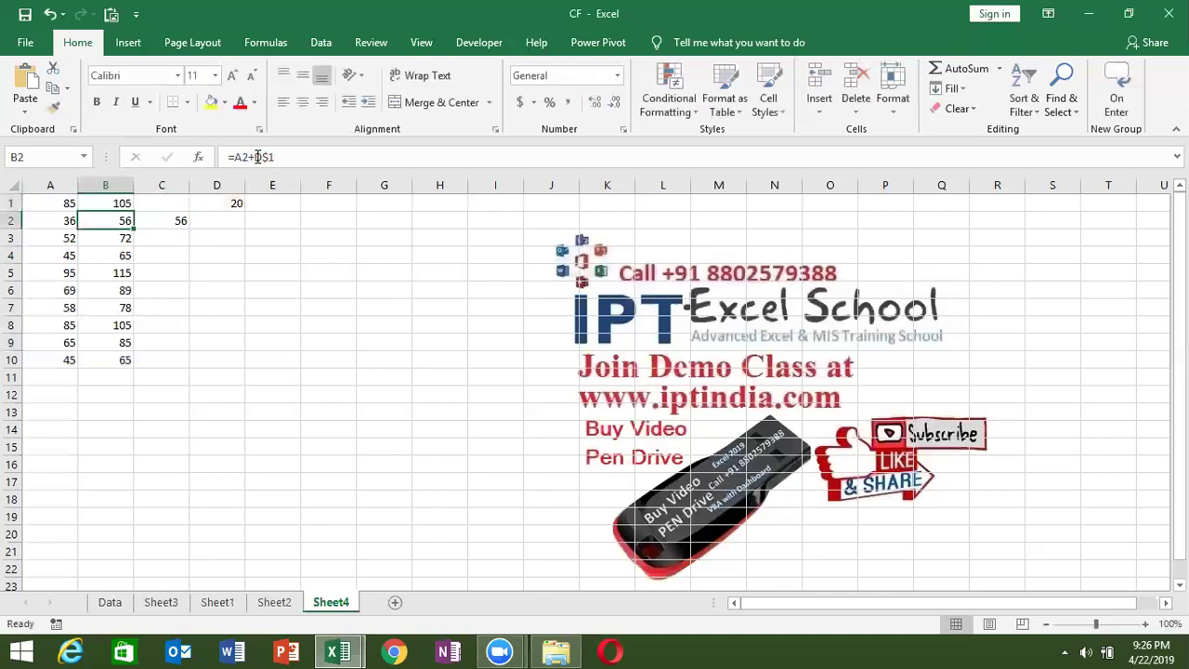
key("Up")
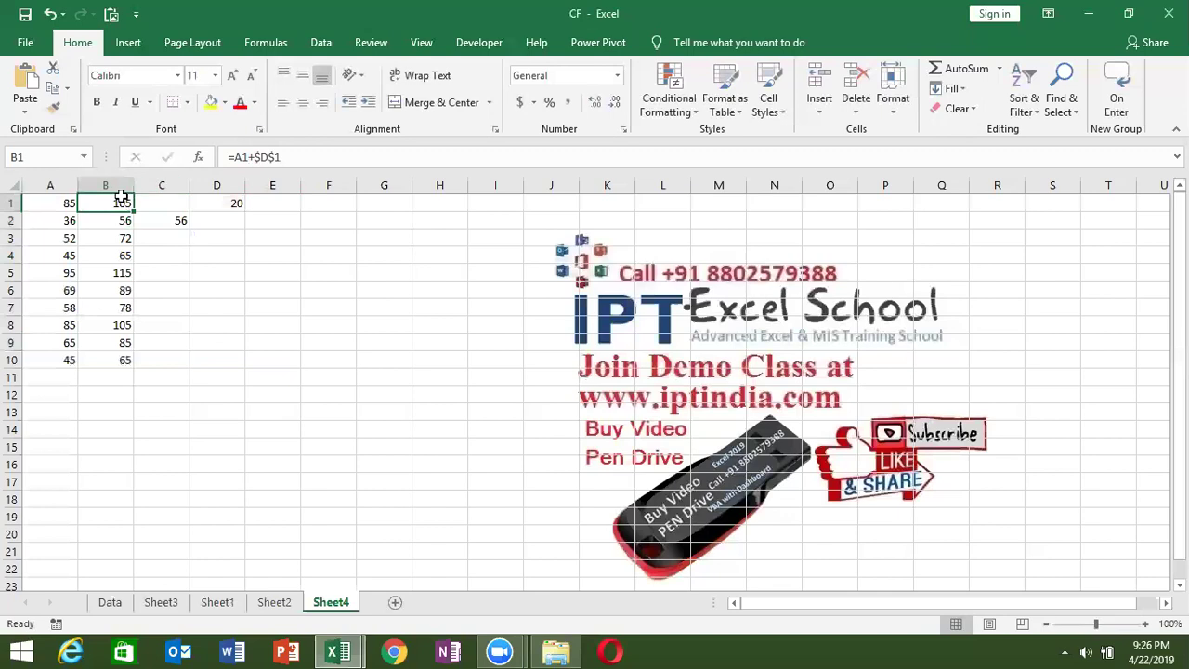
left_click_drag(132, 212, 163, 201)
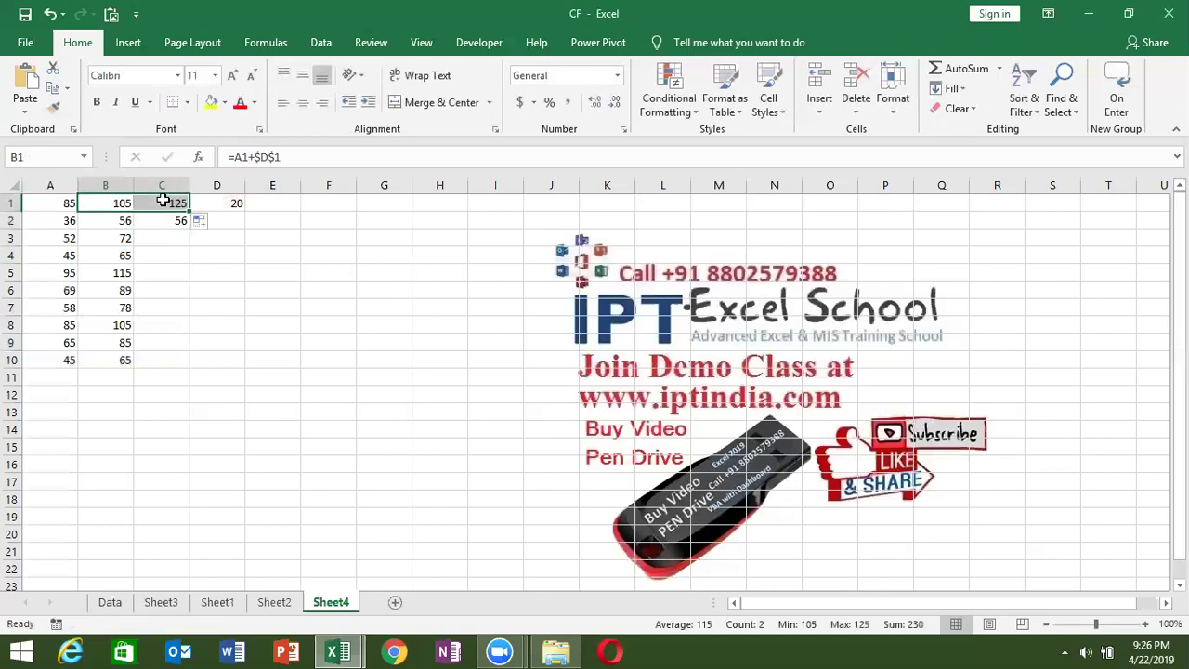
key("ctrl+z")
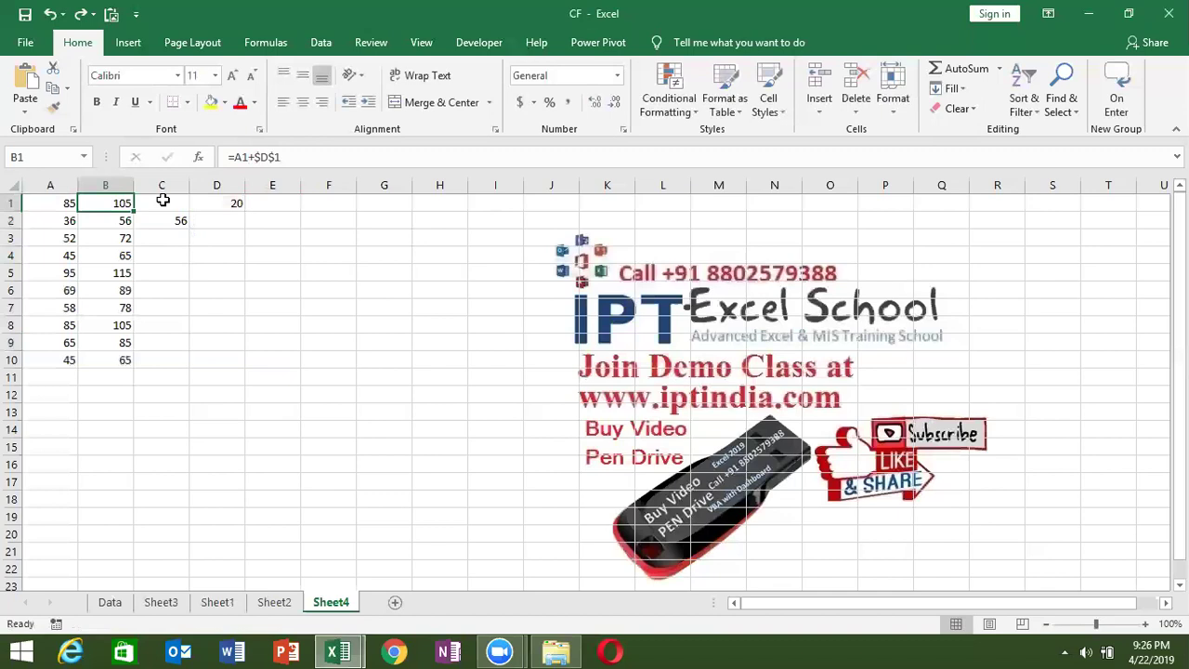
Fill B1's formula to B10, then clear all values in A1:B10.
key("ctrl+shift+Down")
key("ctrl+d")
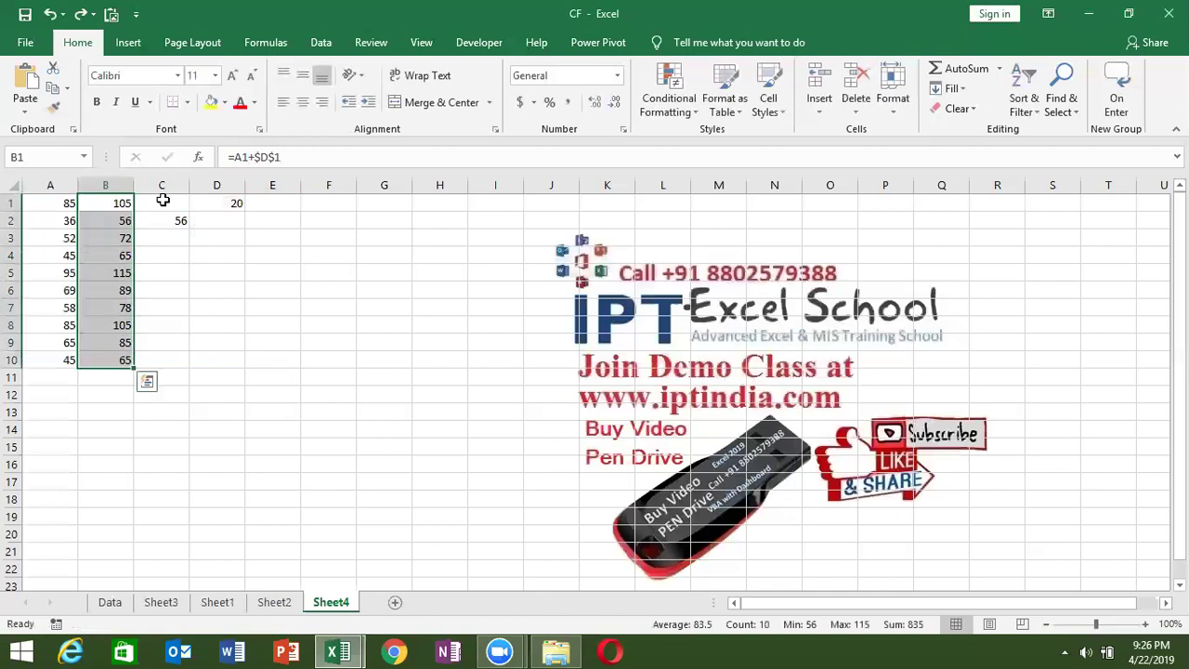
key("shift+Left")
key("Delete")
key("Right")
key("Right")
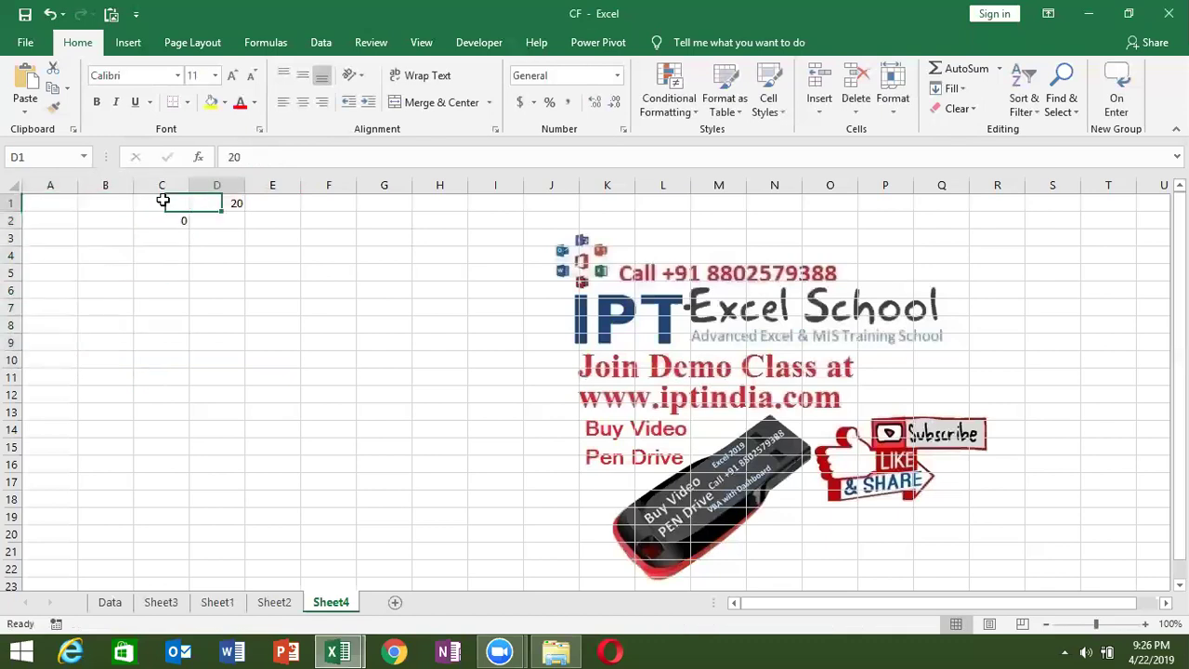
Clear the leftover 20 and 0 from C1:D2.
key("Left")
key("shift+Right")
key("shift+Down")
key("Delete")
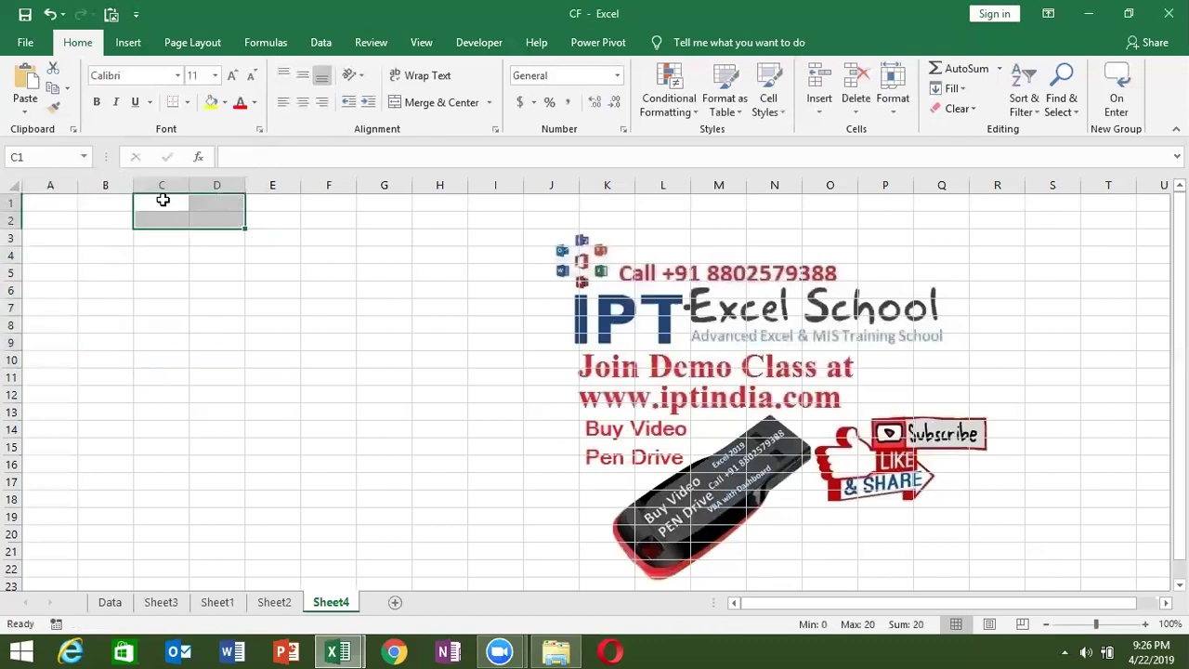
left_click(500, 215)
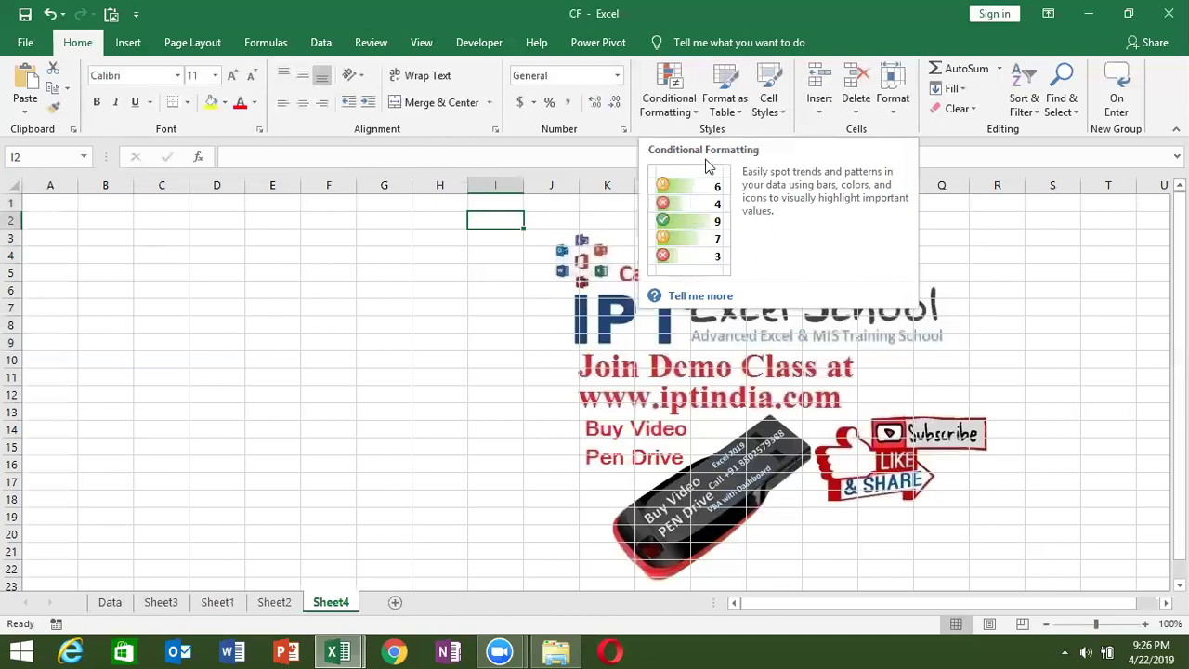
Open the 'Add, change, or clear conditional formats' Help article from the Conditional Formatting screentip.
left_click(702, 296)
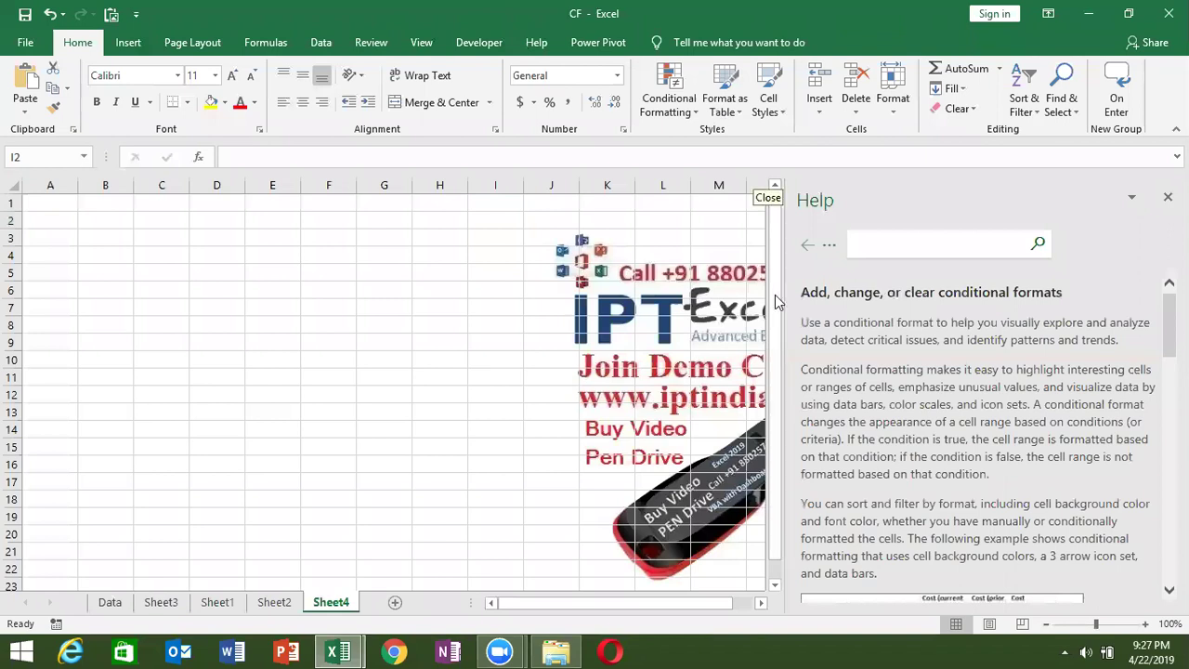
left_click(495, 219)
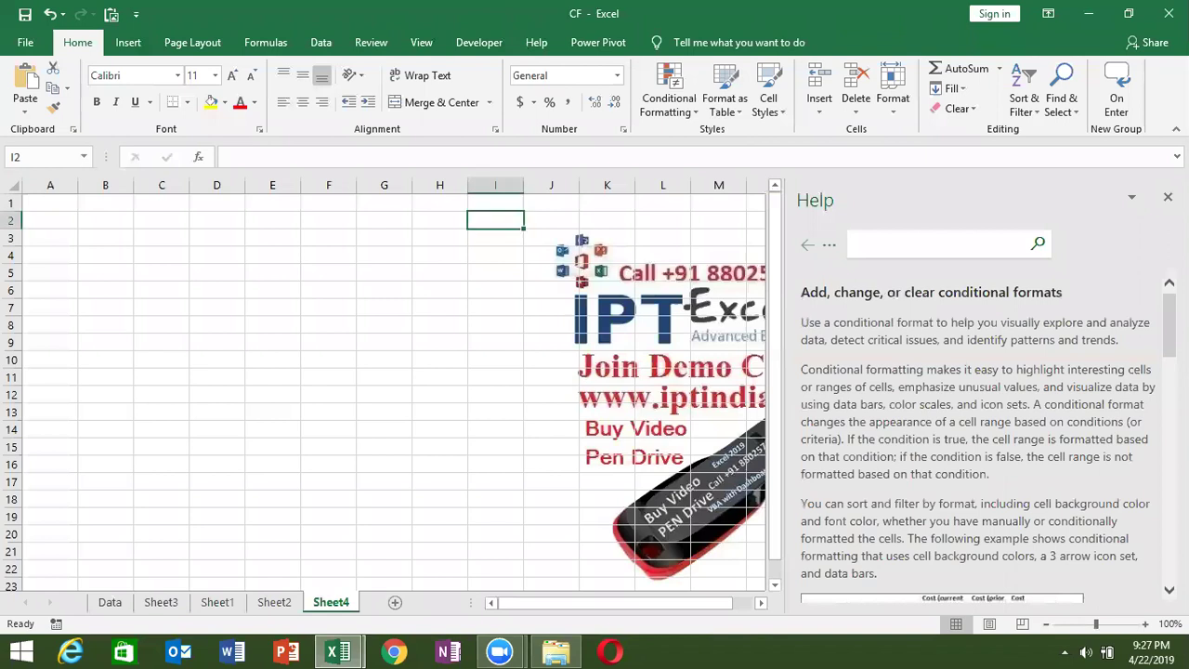
scroll(976, 436, "down", 4)
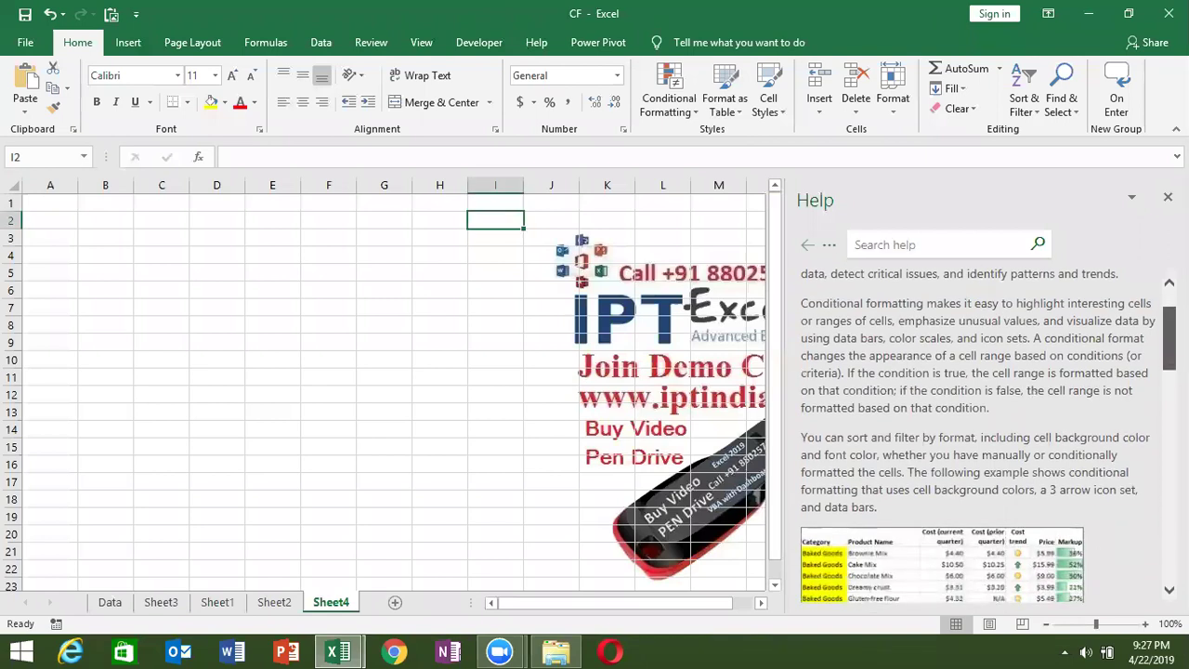
scroll(975, 437, "up", 3)
scroll(975, 436, "up", 1)
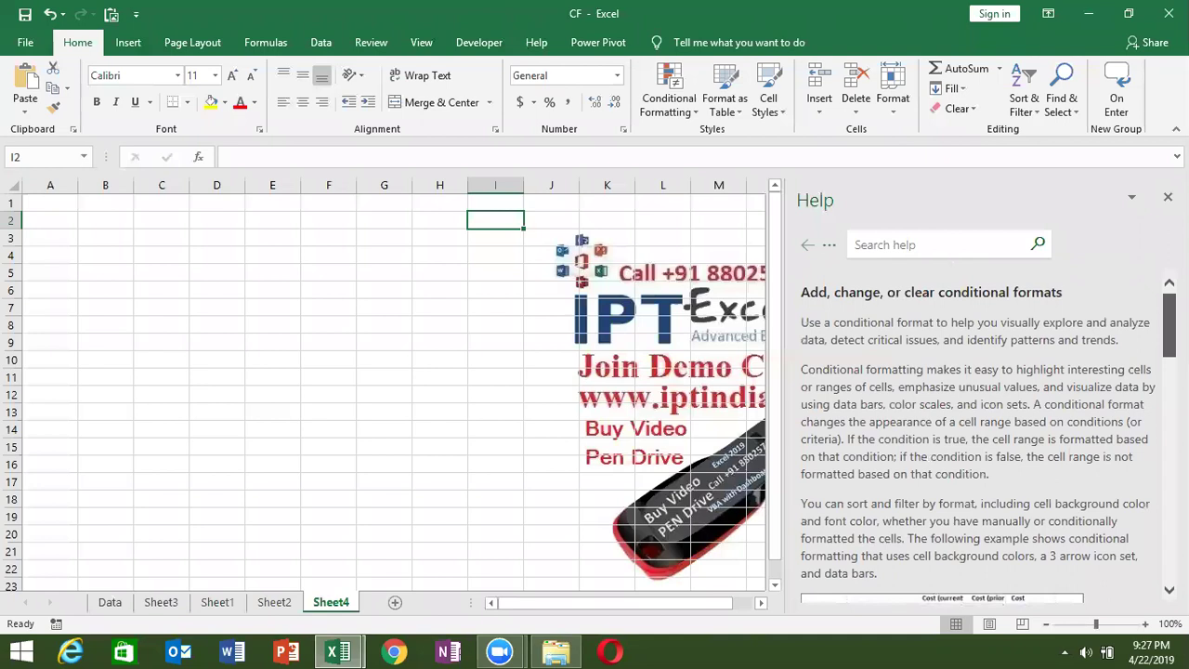
scroll(976, 436, "down", 2)
scroll(975, 437, "down", 1)
scroll(975, 436, "down", 2)
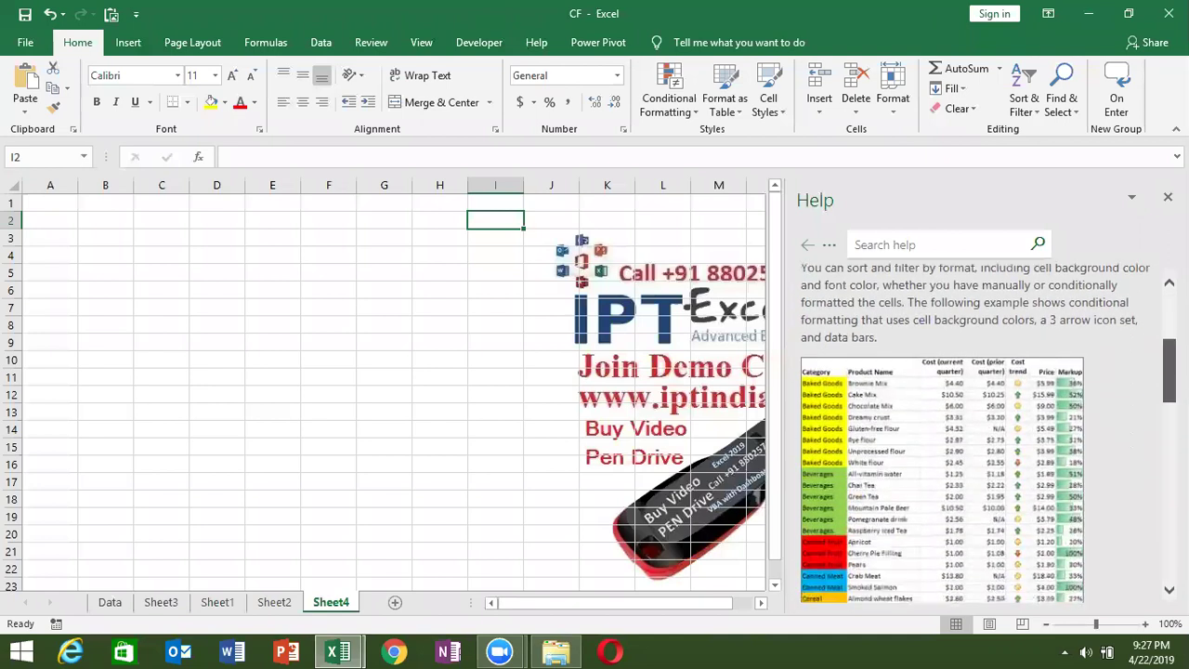
scroll(975, 437, "down", 2)
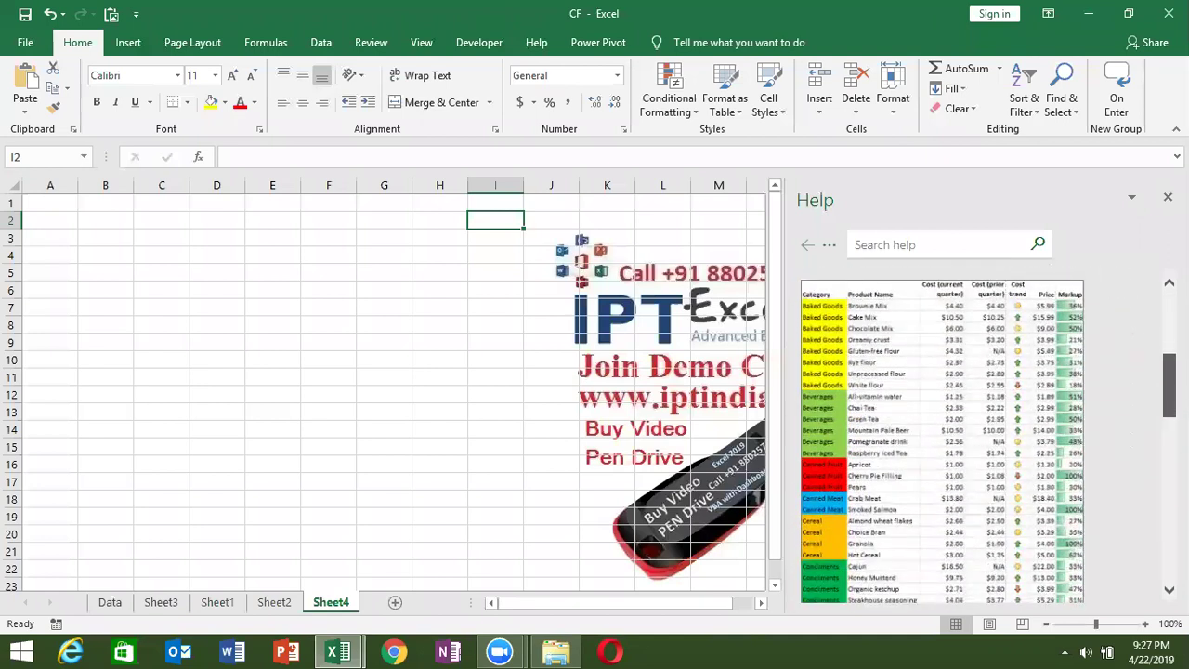
scroll(975, 436, "down", 1)
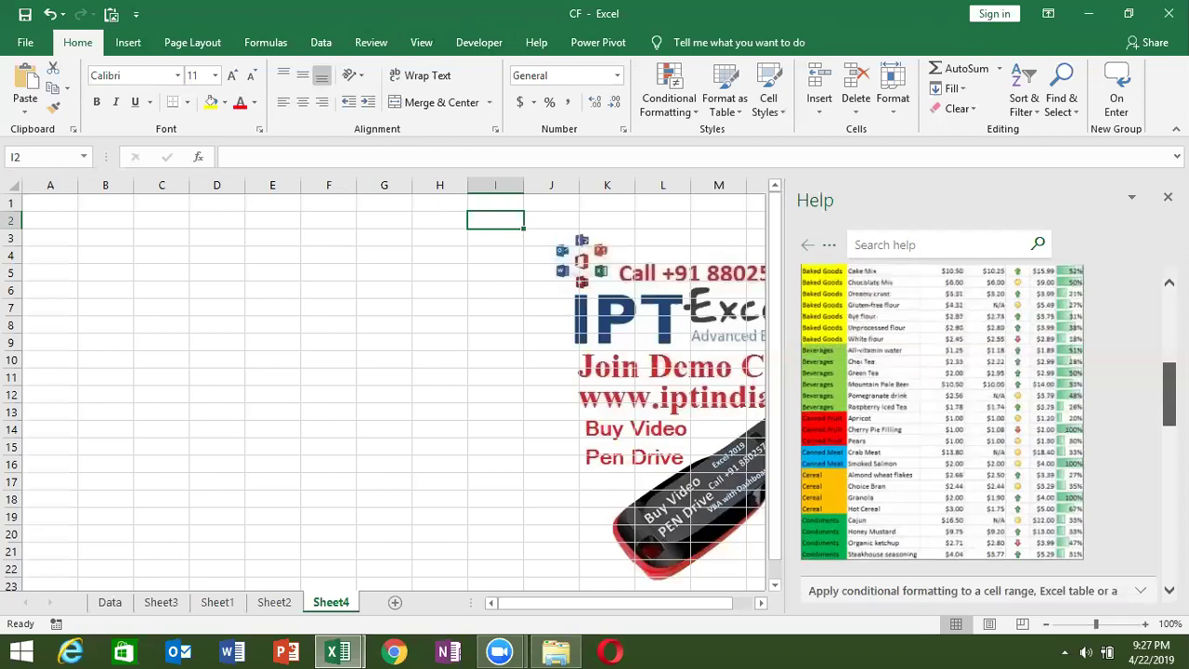
scroll(975, 437, "down", 2)
scroll(976, 436, "down", 3)
scroll(975, 436, "down", 1)
scroll(1149, 520, "down", 3)
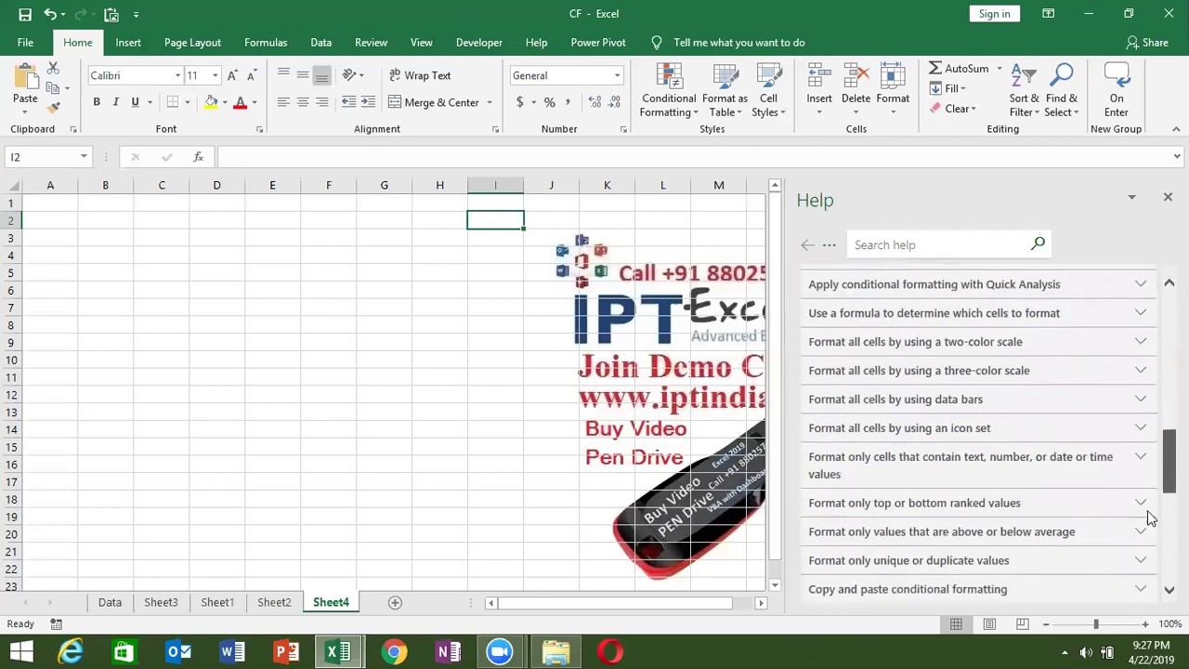
scroll(1149, 524, "down", 8)
scroll(1149, 520, "up", 5)
scroll(1149, 520, "up", 6)
scroll(980, 431, "up", 5)
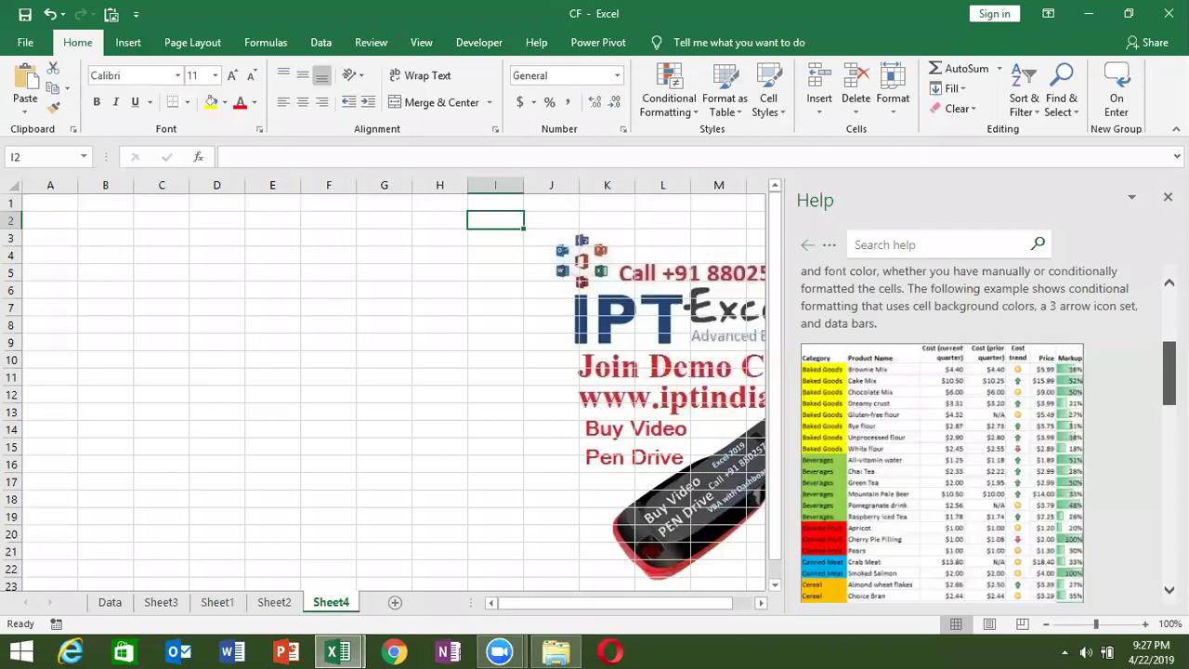
scroll(976, 432, "up", 2)
scroll(980, 432, "down", 5)
scroll(980, 432, "down", 4)
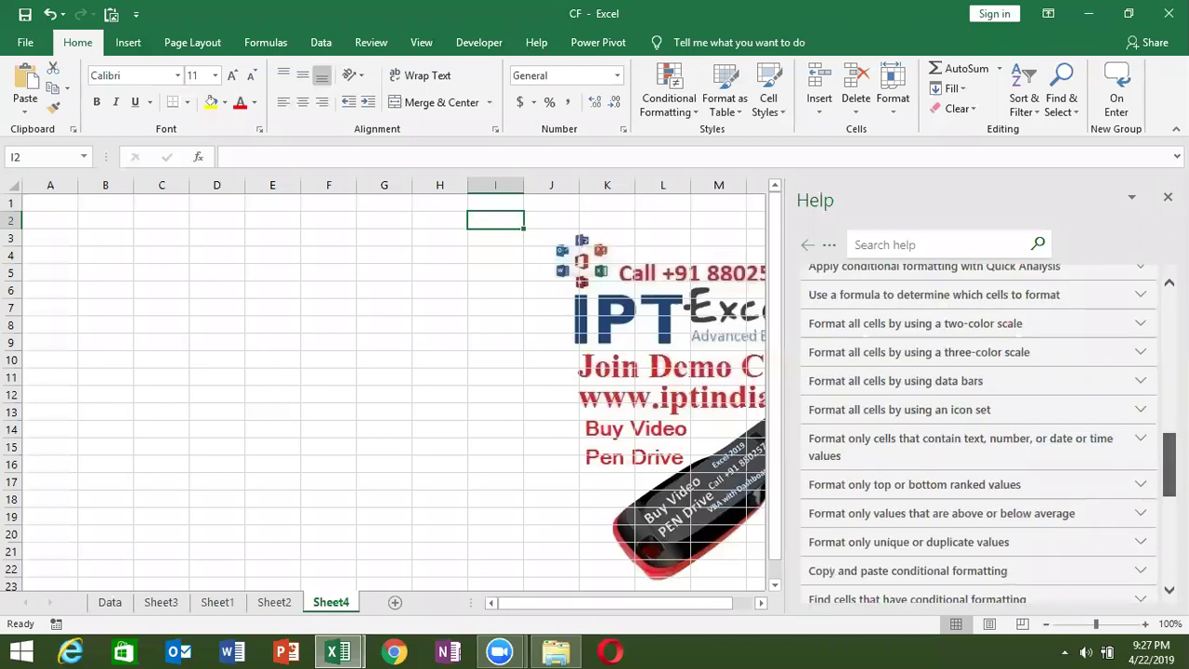
scroll(979, 432, "down", 3)
scroll(980, 432, "down", 1)
scroll(1050, 490, "down", 1)
scroll(1049, 490, "up", 4)
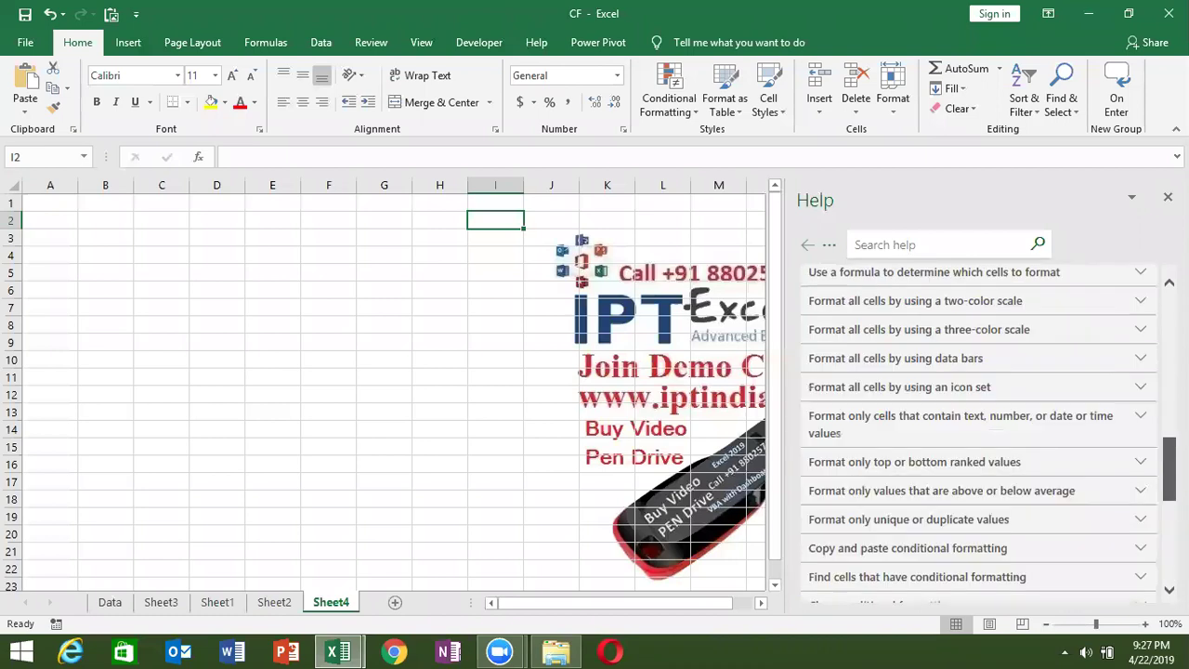
left_click(930, 337)
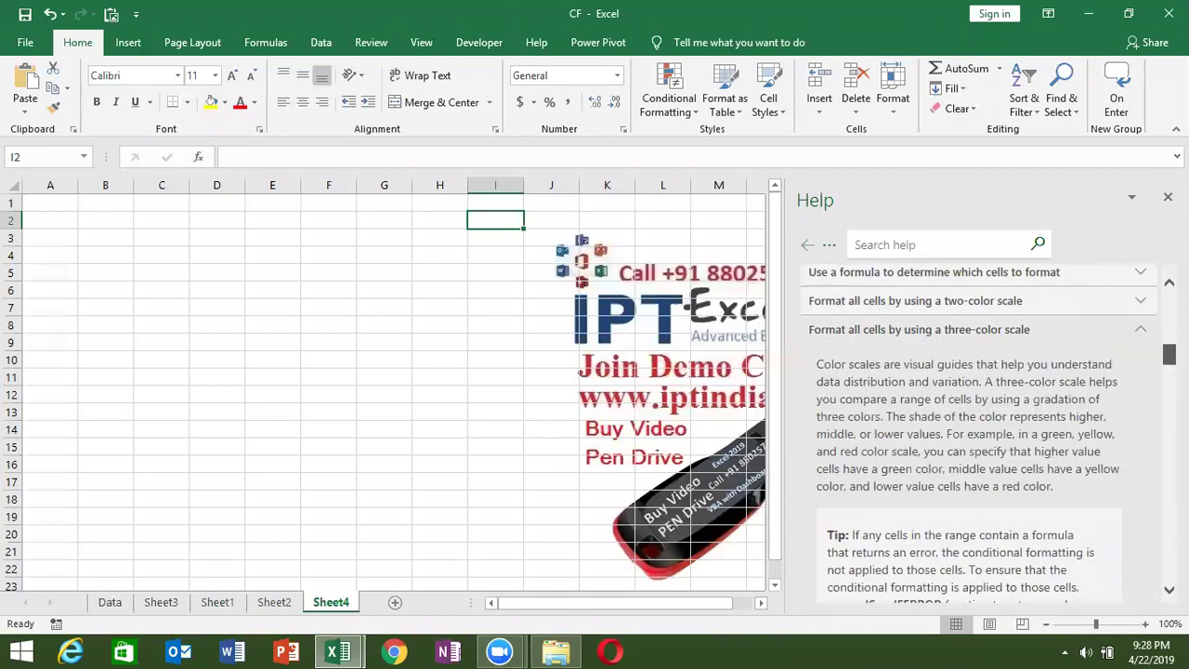
scroll(980, 432, "down", 3)
scroll(980, 432, "down", 2)
scroll(979, 432, "down", 3)
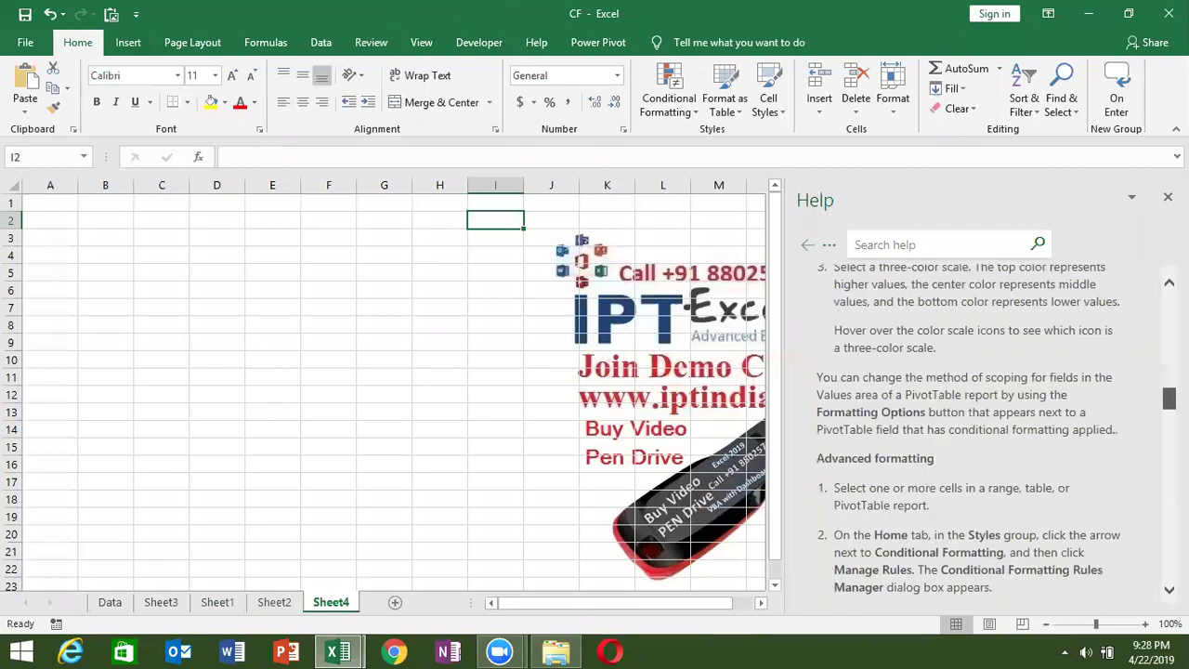
scroll(980, 432, "down", 3)
scroll(980, 432, "down", 2)
scroll(980, 432, "down", 2)
scroll(980, 432, "down", 3)
scroll(980, 432, "down", 2)
scroll(980, 431, "down", 2)
scroll(980, 432, "up", 15)
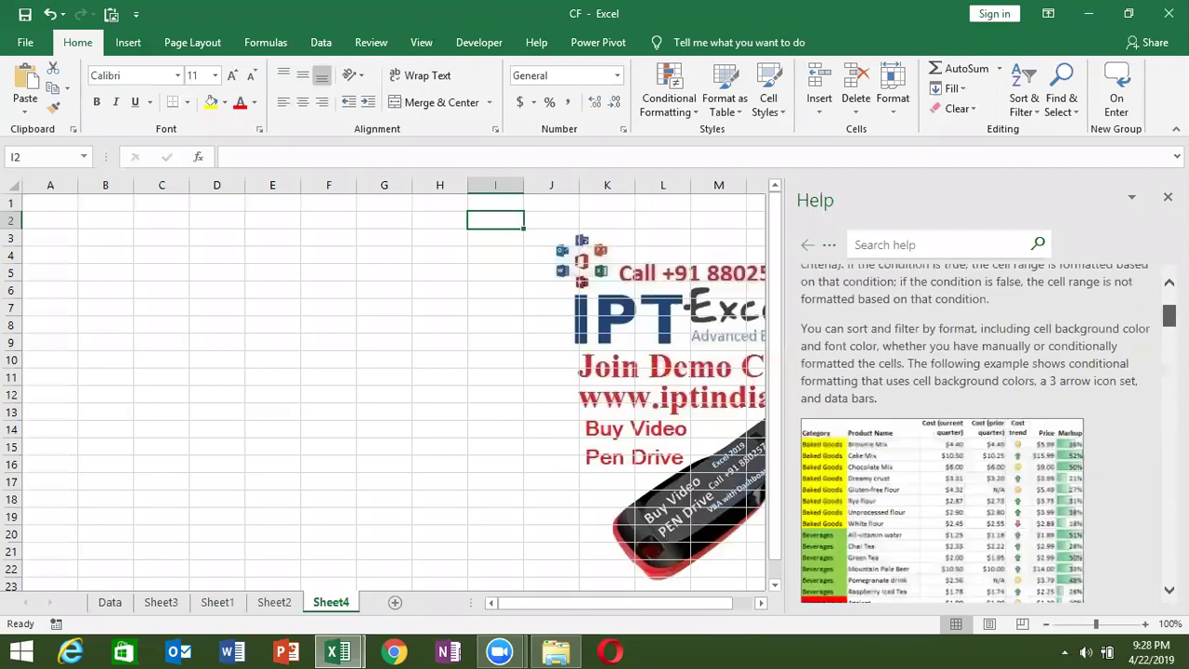
scroll(944, 243, "up", 3)
left_click(943, 244)
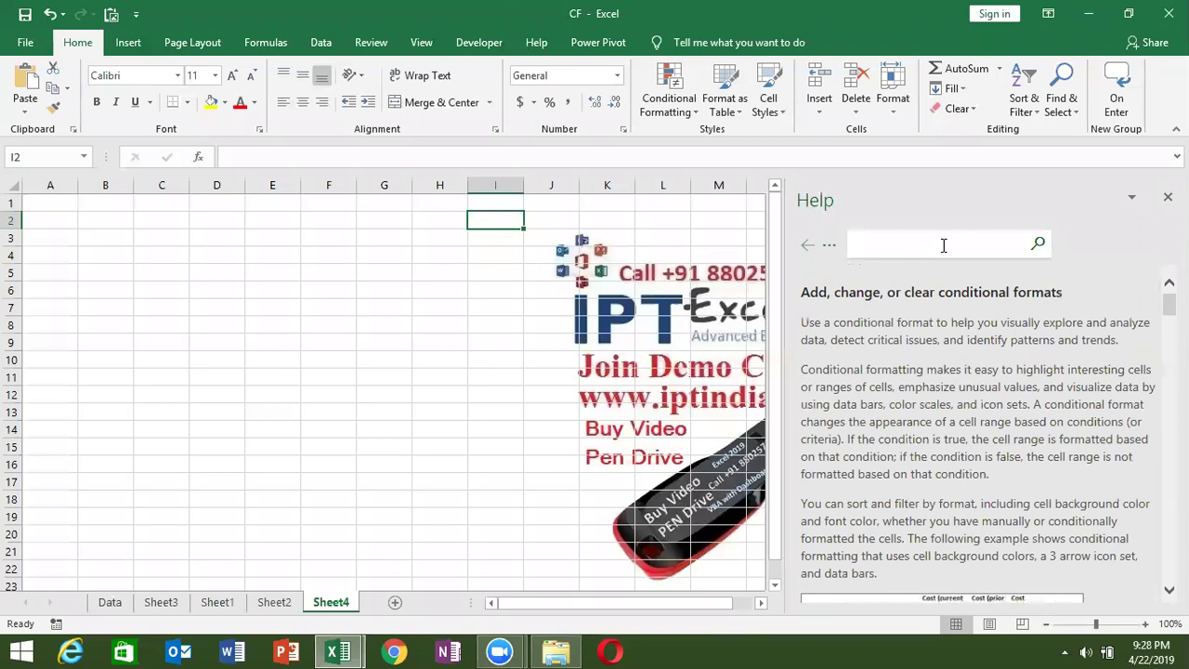
Search Help for 'limit' and open the 'Excel specifications and limits' result.
type("limit")
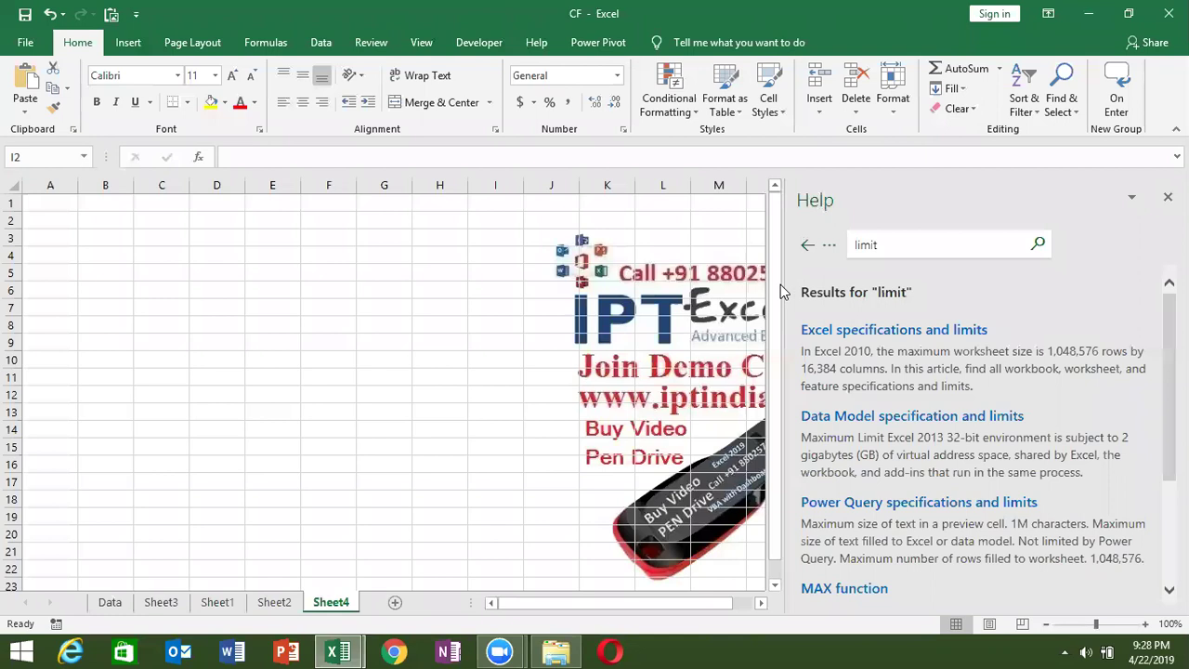
left_click(859, 339)
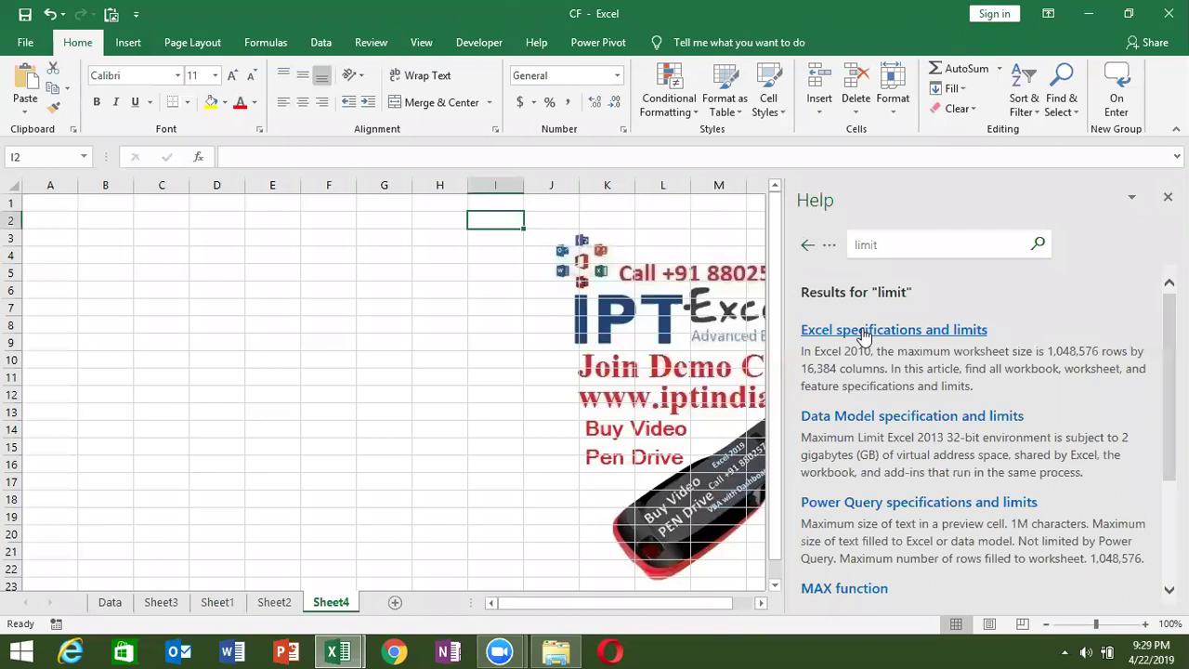
left_click(864, 332)
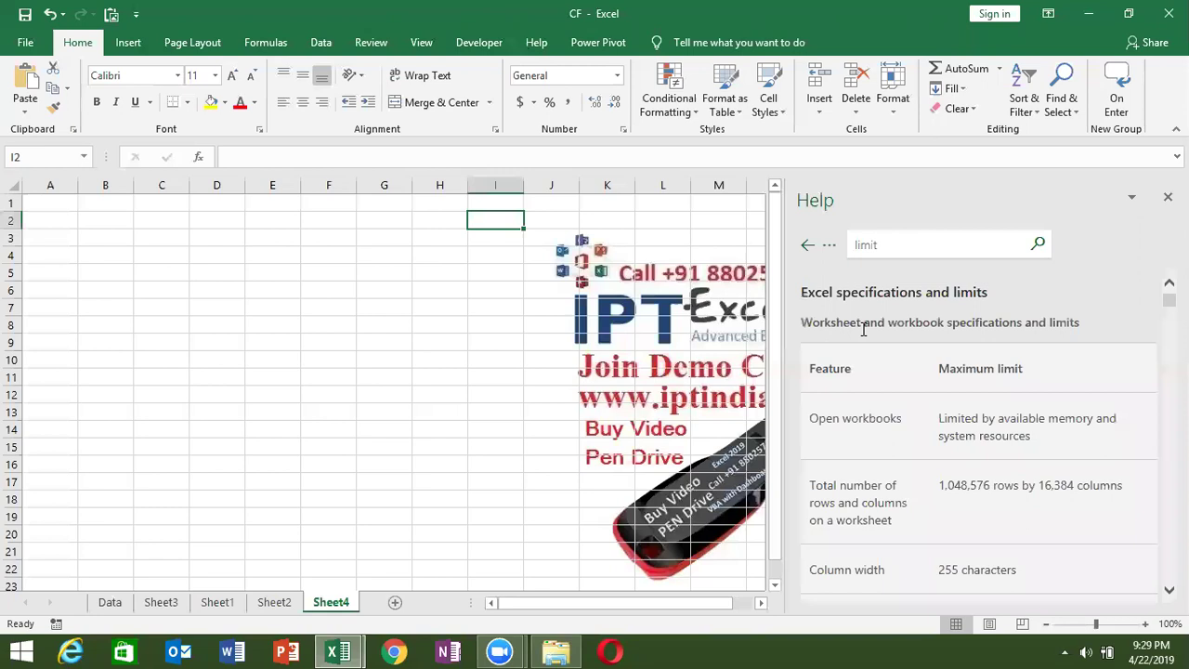
Highlight the Open workbooks limit in the specifications table, then switch to Chrome.
scroll(862, 327, "down", 2)
scroll(862, 327, "up", 1)
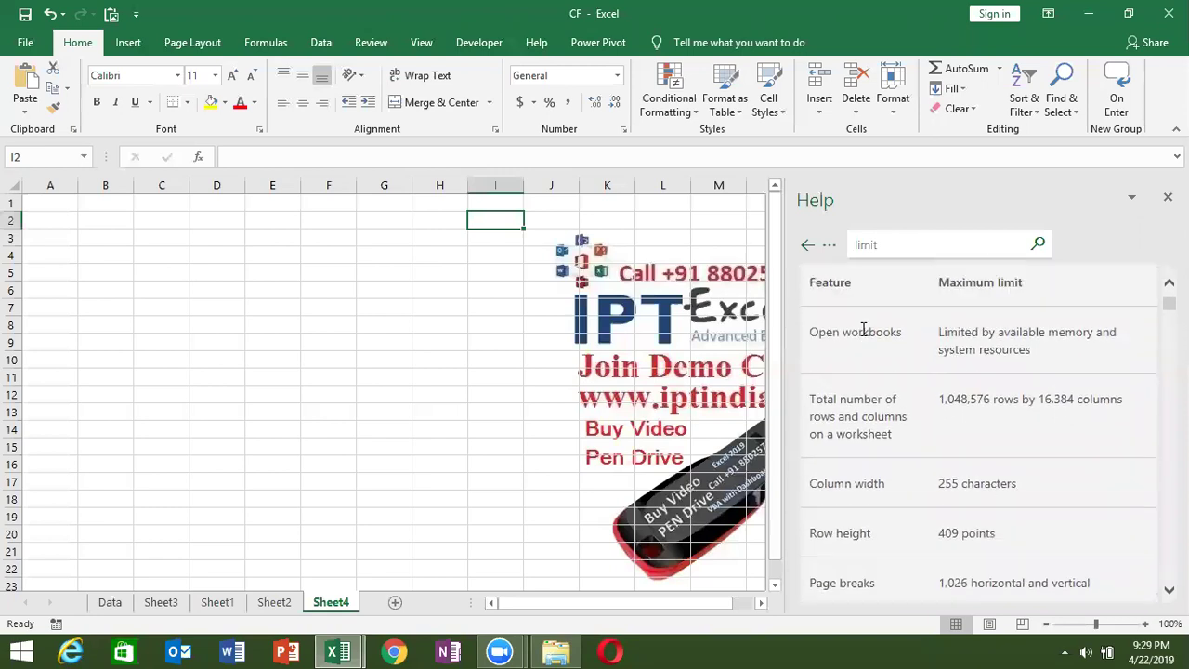
triple_click(845, 371)
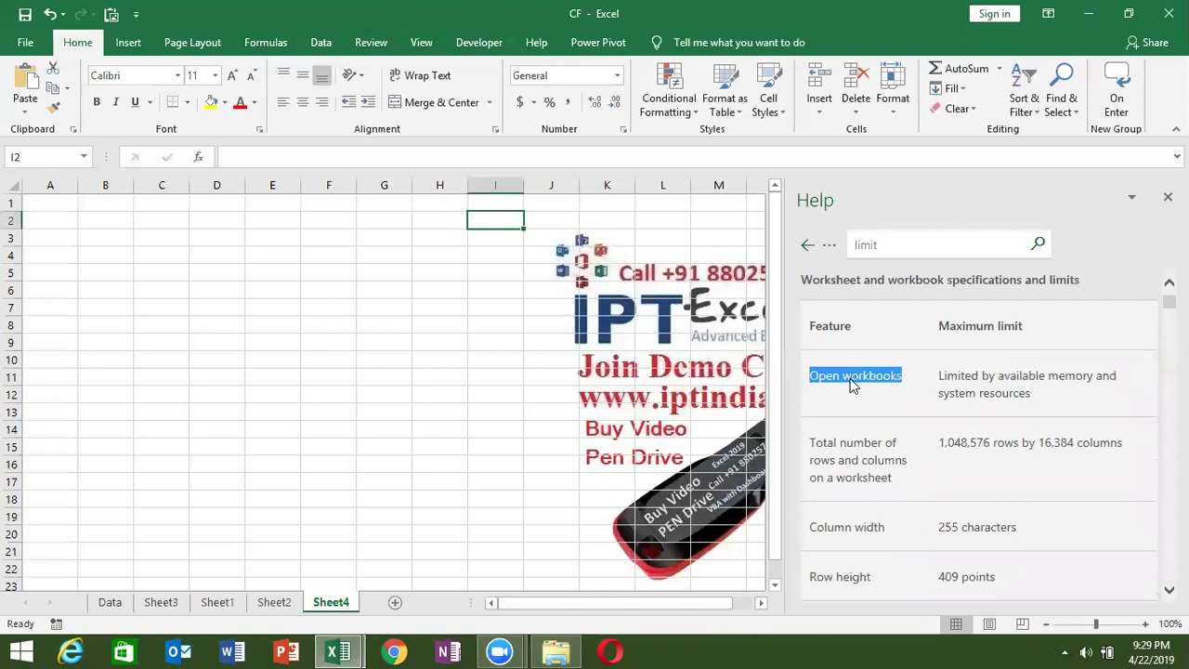
triple_click(851, 379)
left_click(340, 650)
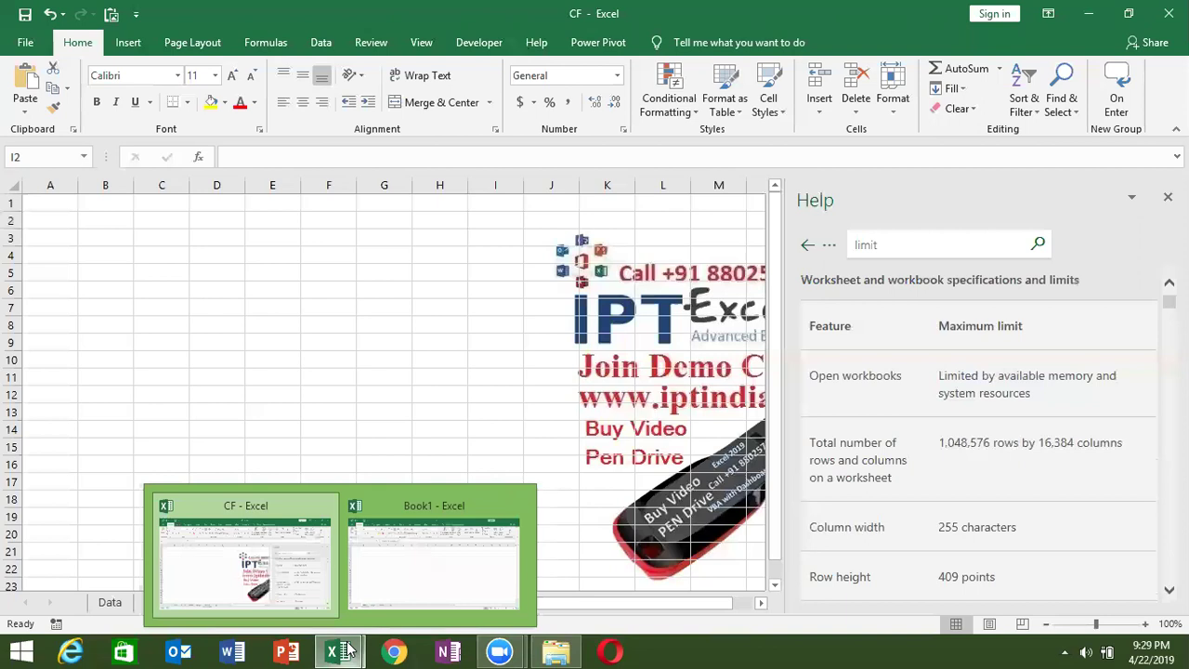
left_click(395, 651)
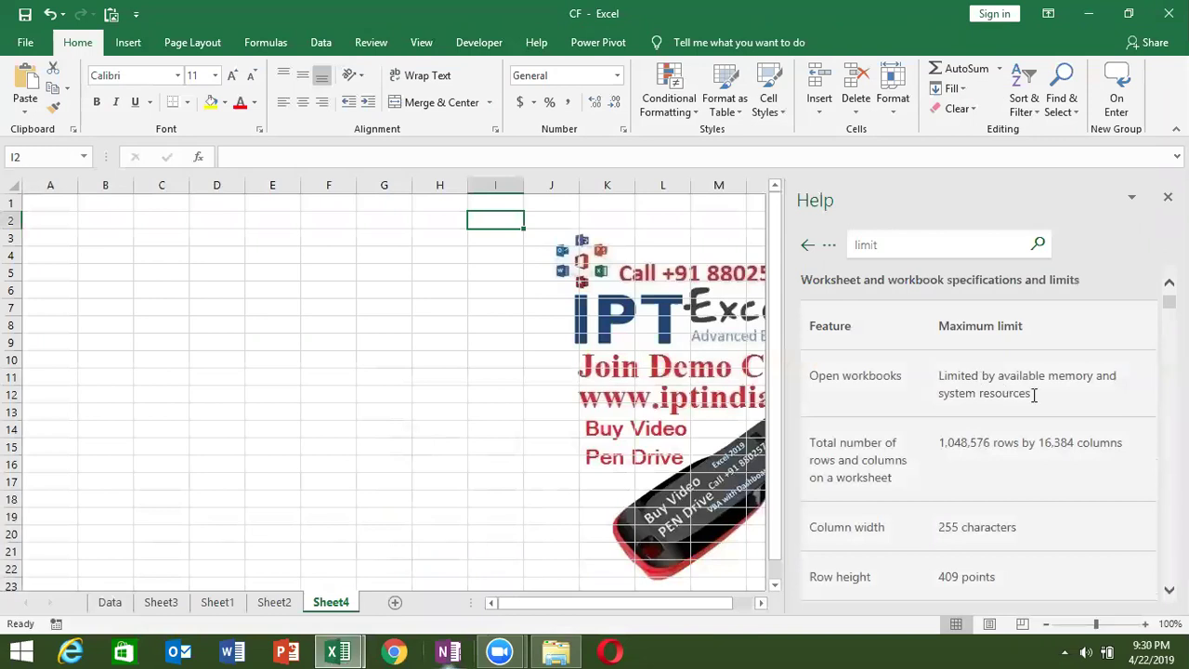
Highlight the total rows/columns and cell character limits, then start typing =dg in A2.
triple_click(1058, 433)
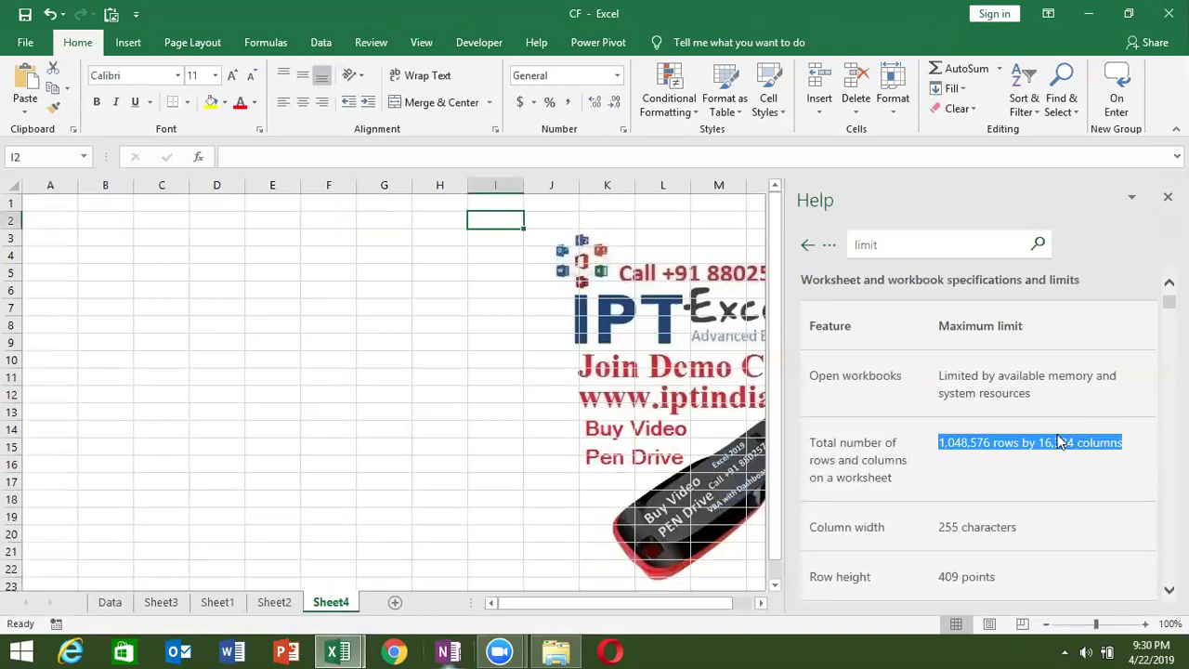
scroll(1057, 434, "down", 3)
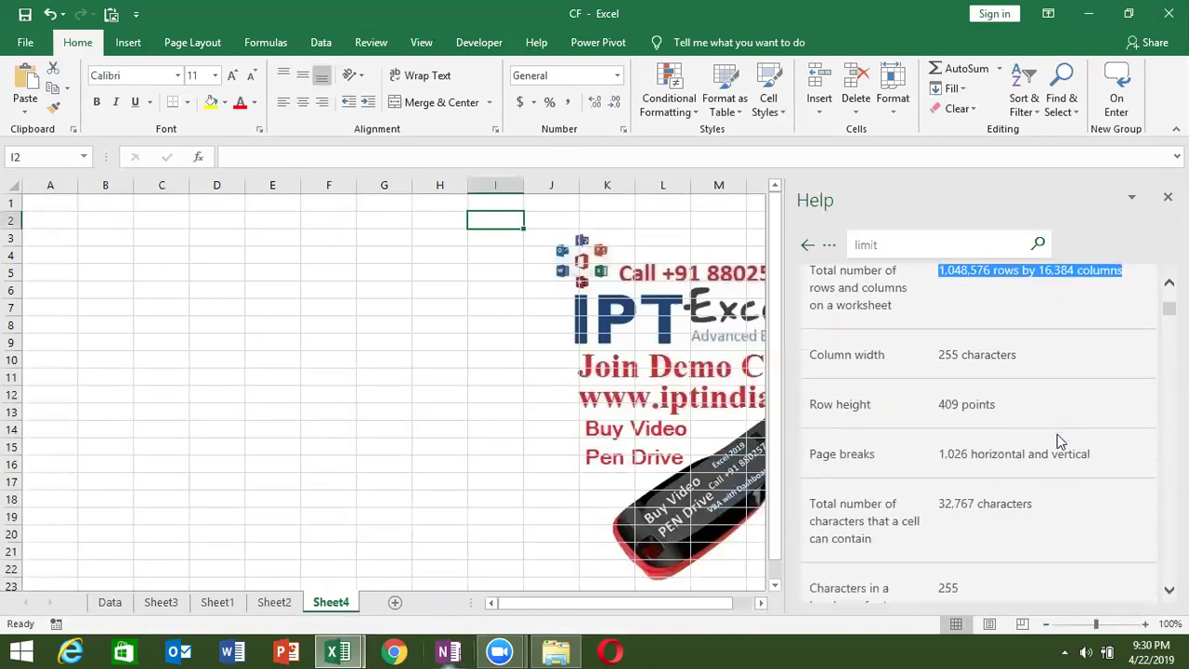
scroll(1057, 433, "down", 2)
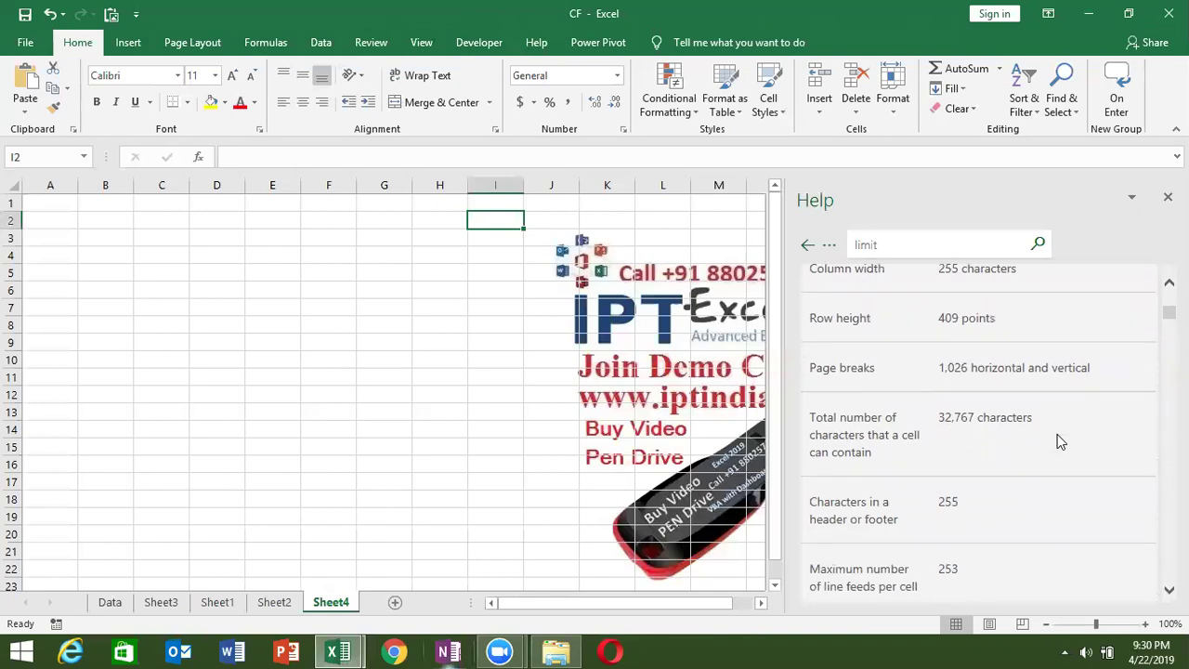
double_click(964, 417)
left_click(71, 220)
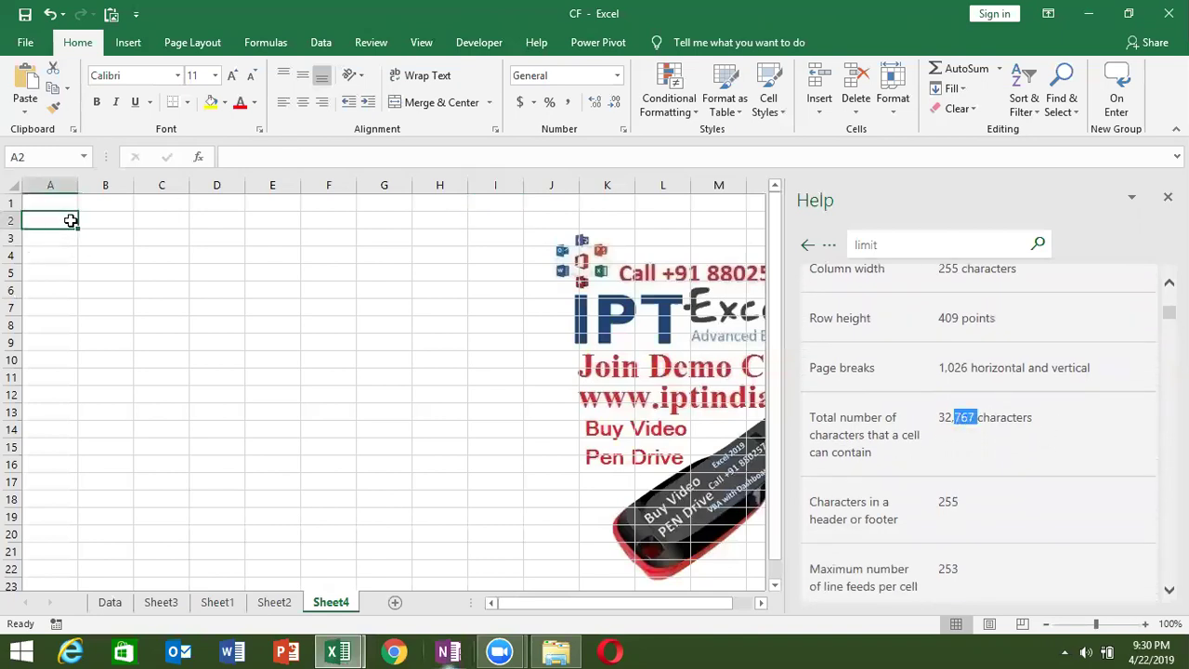
type("=dg")
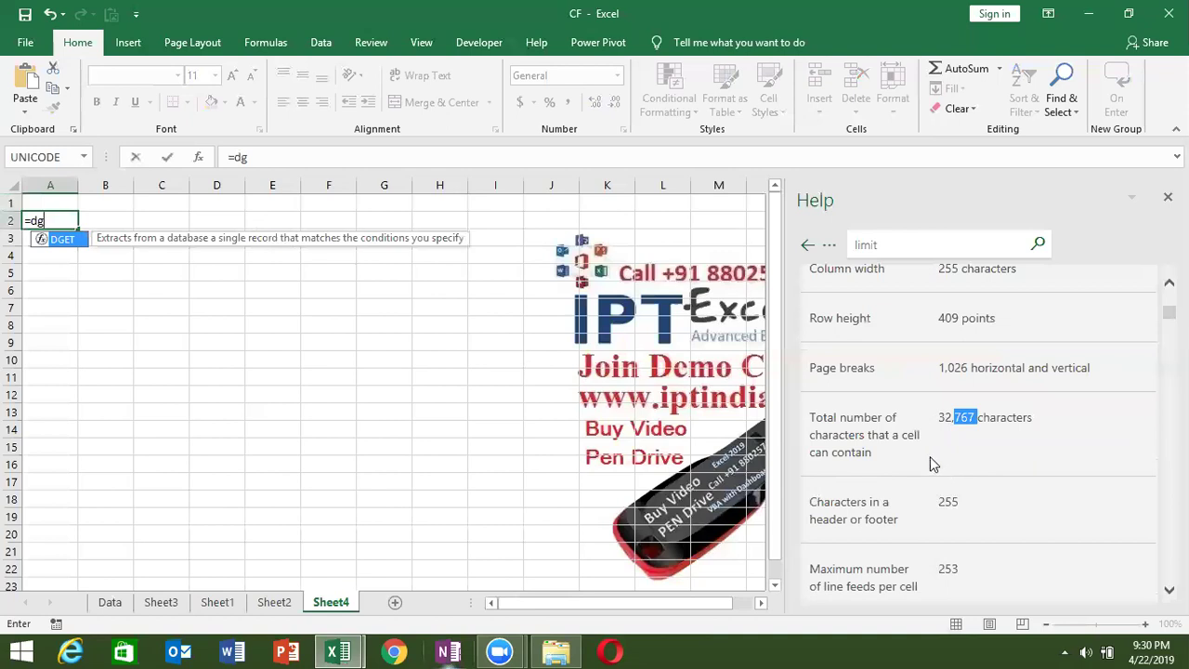
Cancel the unfinished =dg entry so A2 stays empty, then select H6.
key("BackSpace")
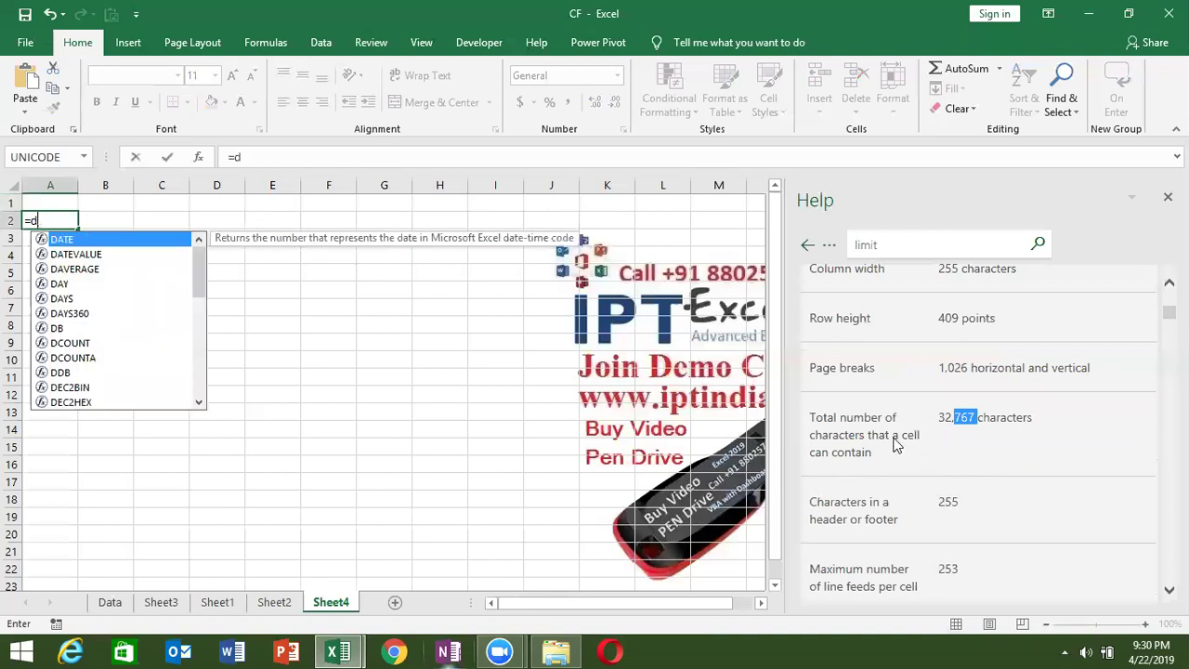
key("Escape")
left_click(439, 286)
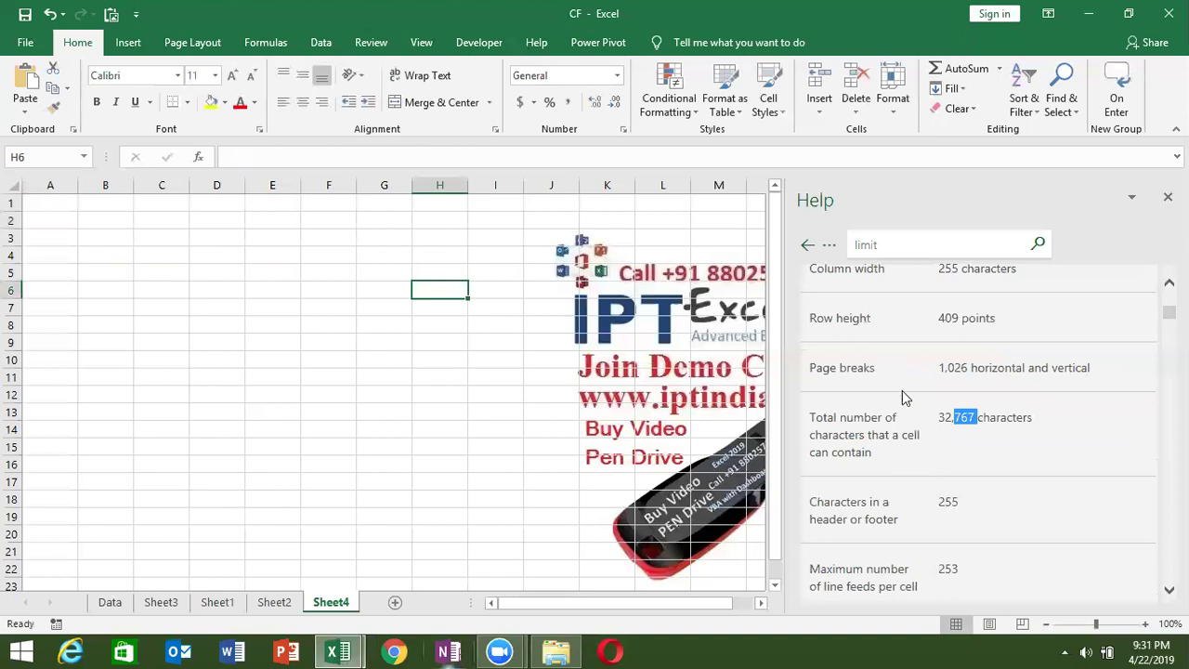
Highlight the 32,767 characters cell limit in the Help article.
triple_click(937, 419)
left_click(937, 424)
triple_click(938, 420)
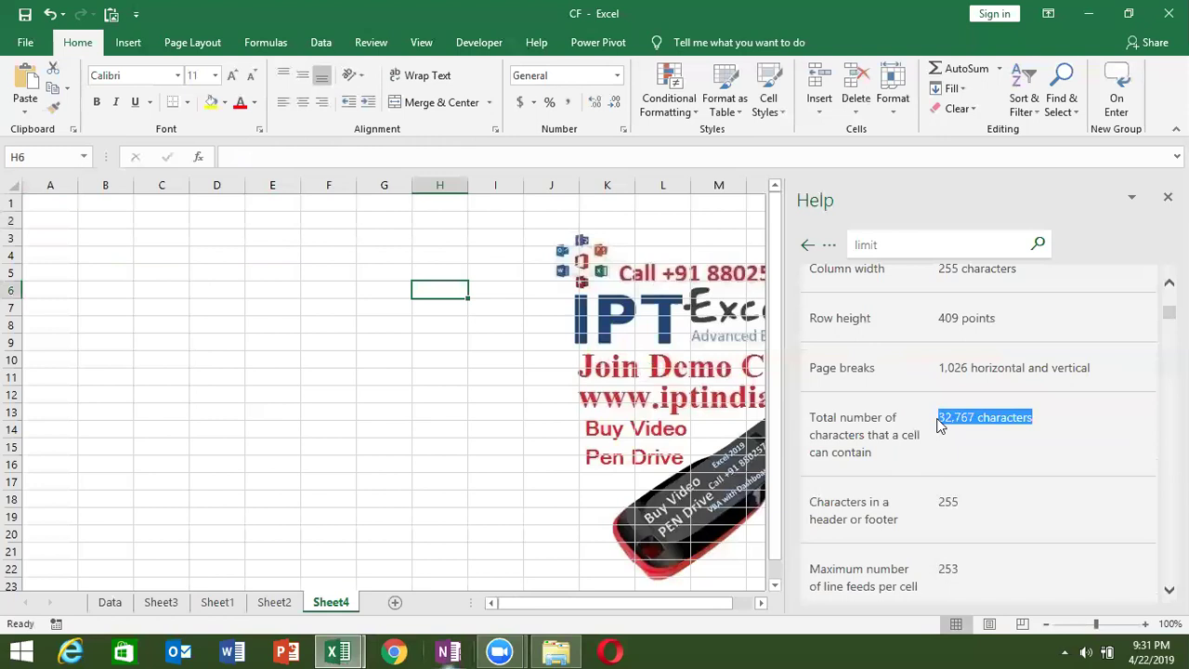
scroll(938, 423, "up", 5)
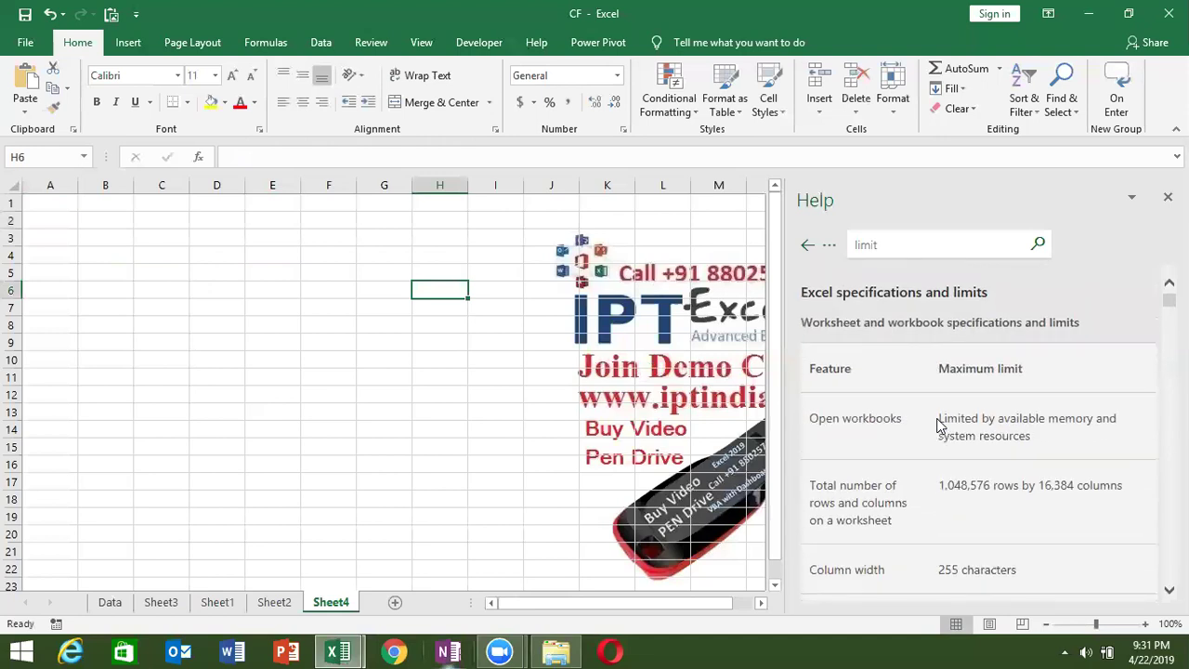
scroll(938, 423, "down", 1)
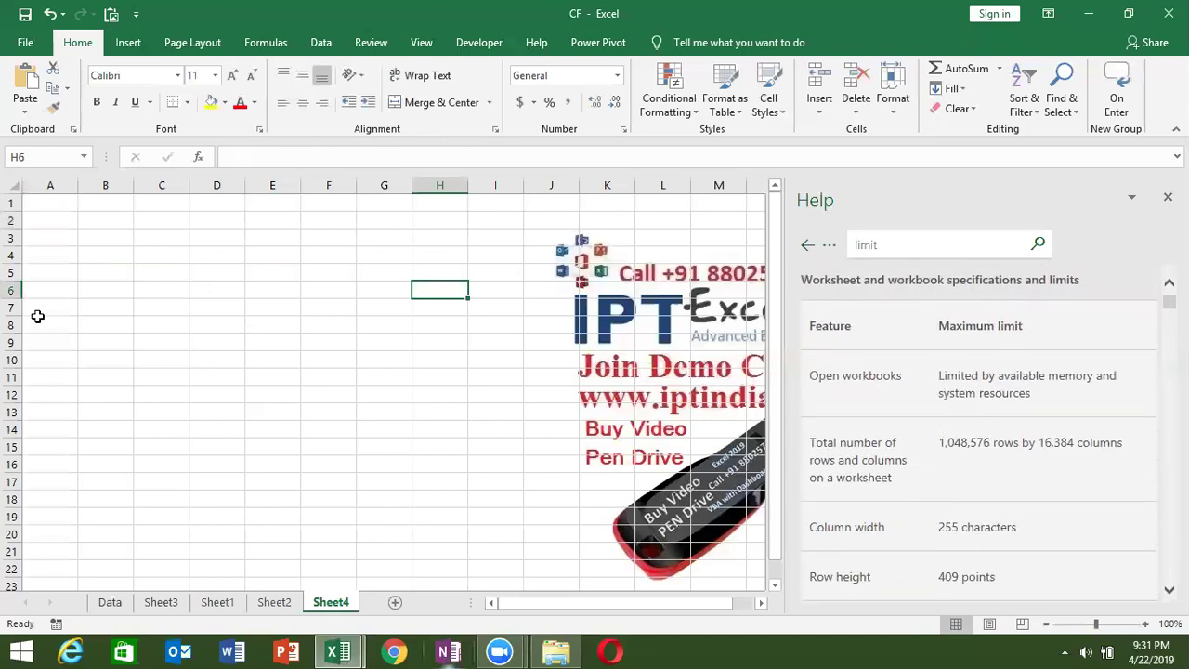
Drag column B's right border on Sheet4 to widen it to about 225 pixels.
left_click_drag(132, 182, 186, 134)
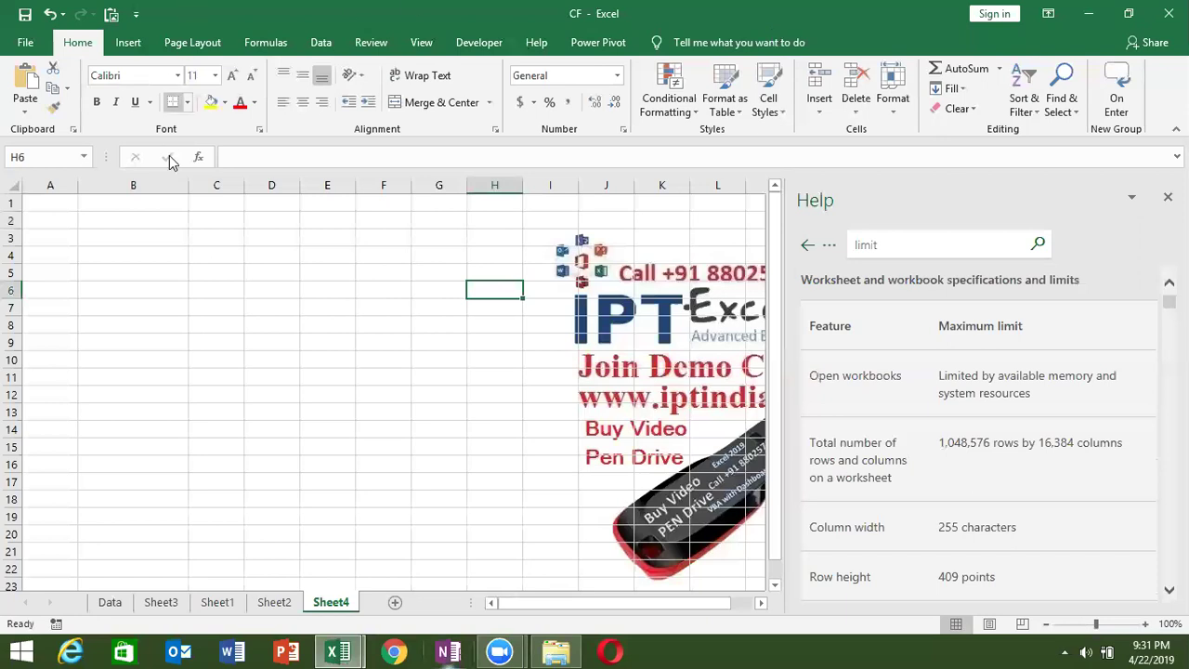
mouse_move(188, 186)
left_mouse_down()
mouse_move(288, 204)
mouse_move(222, 194)
left_mouse_up()
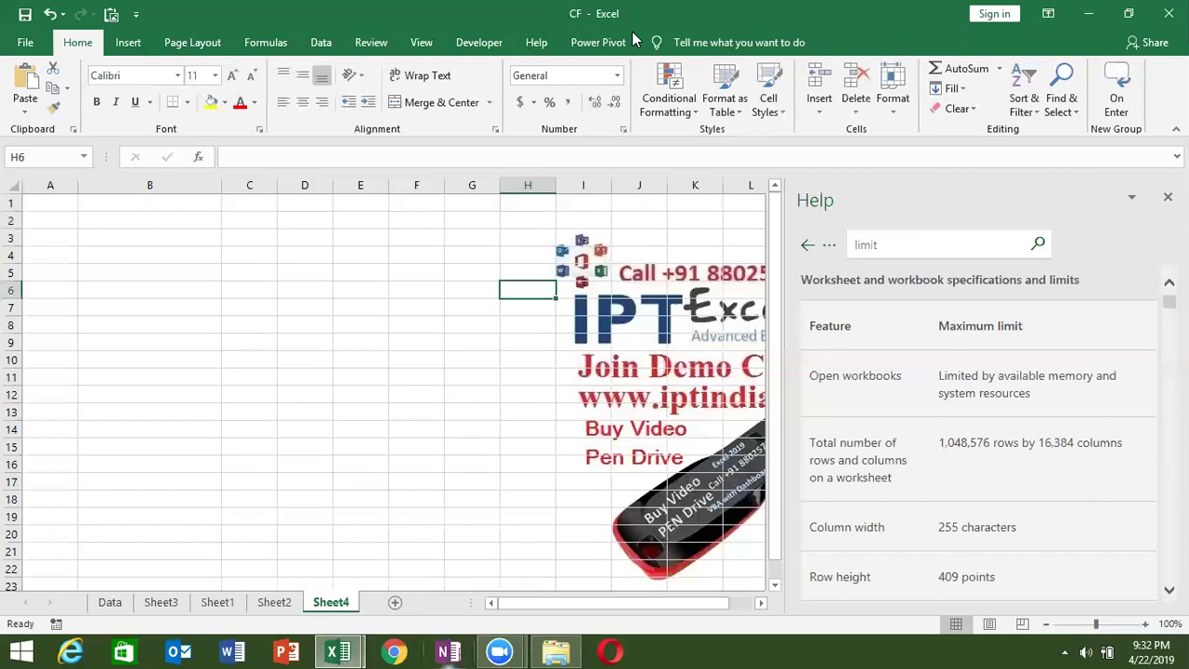
Replace the Help search term 'limit' with 'shortcut' and run the search.
left_click(926, 304)
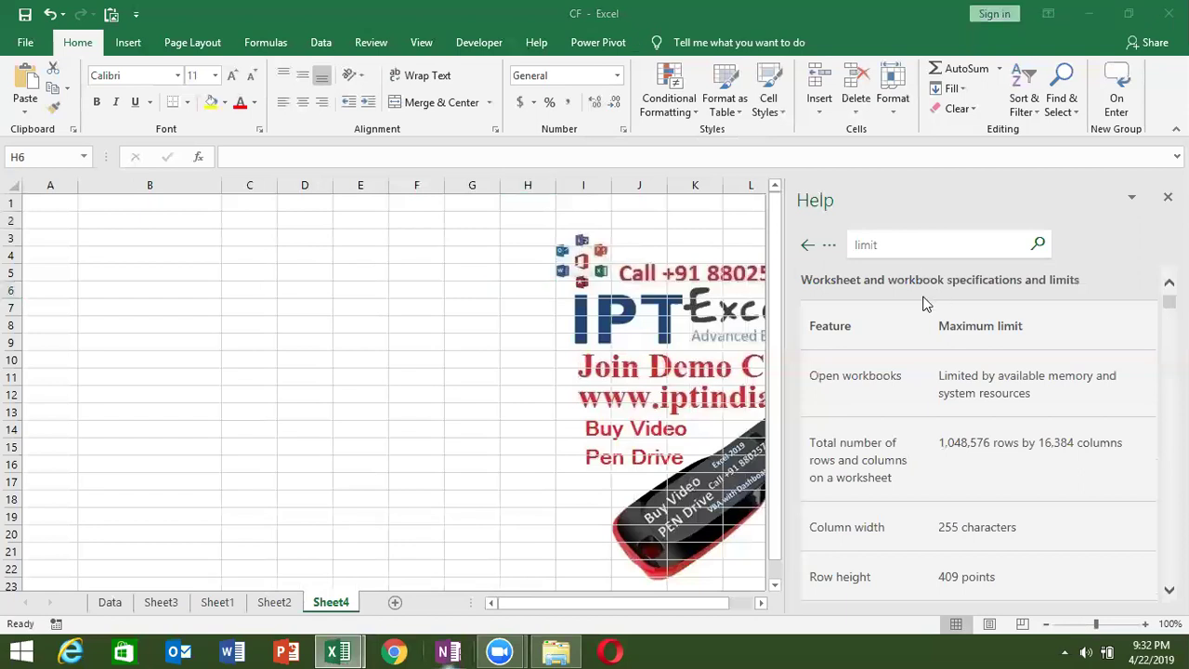
left_click(892, 245)
type("s")
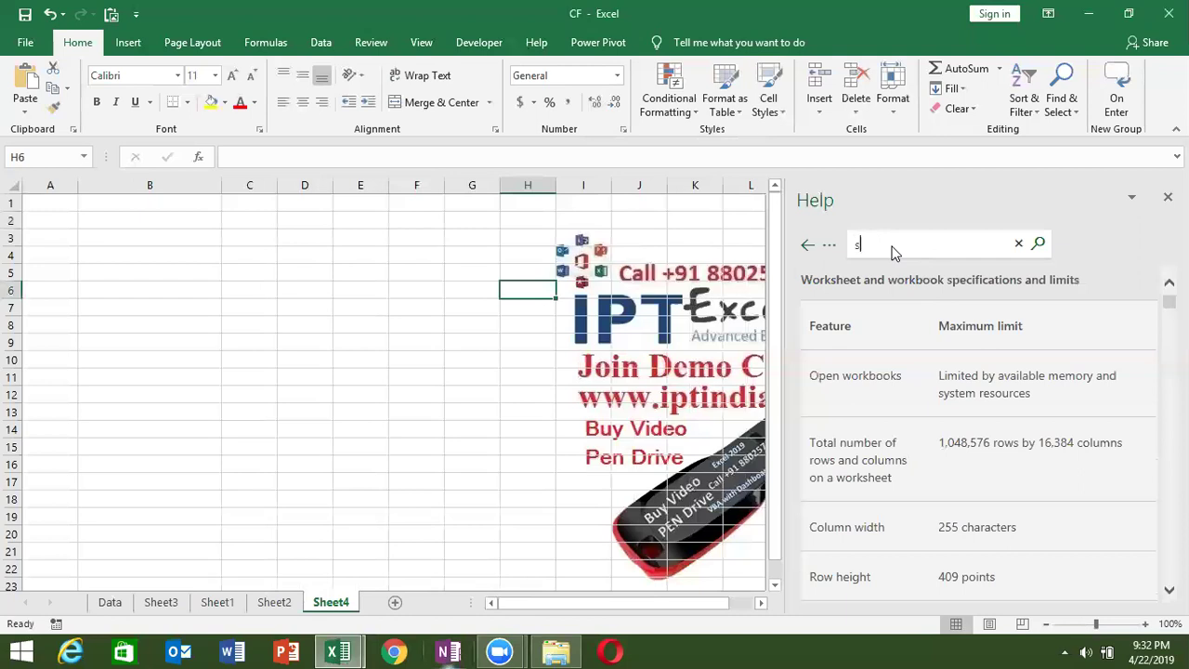
type("hortcut")
left_click(1040, 245)
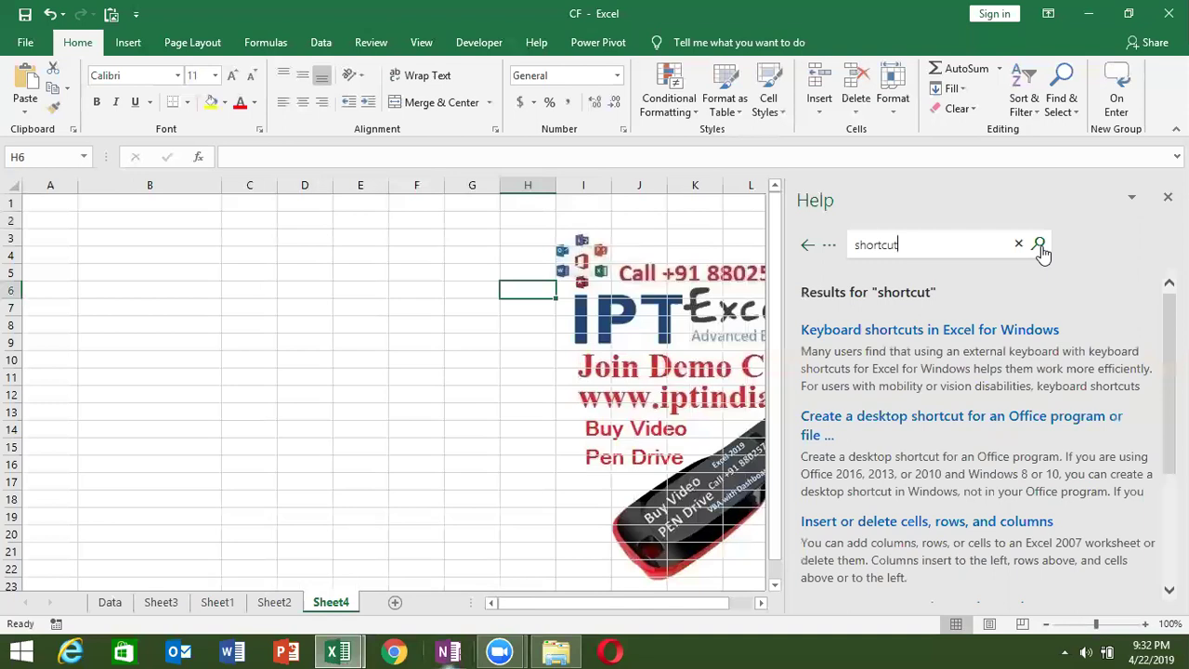
Open 'Keyboard shortcuts in Excel for Windows' and scroll through its frequently used shortcuts table.
left_click(957, 332)
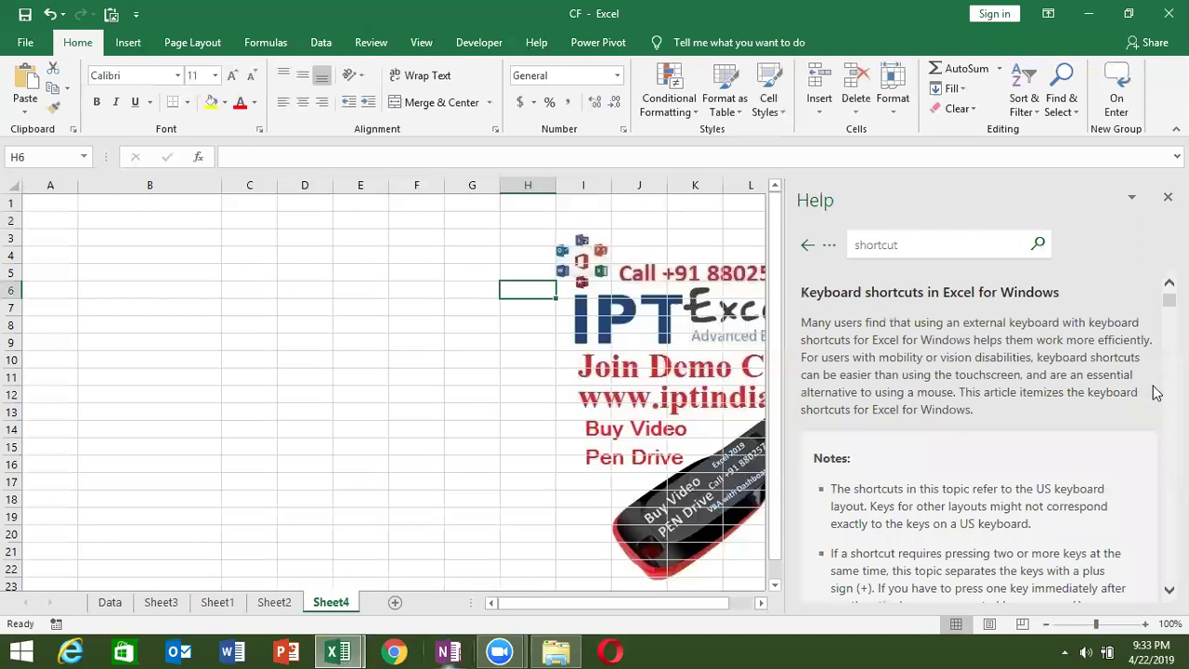
scroll(979, 434, "down", 5)
scroll(979, 434, "down", 5)
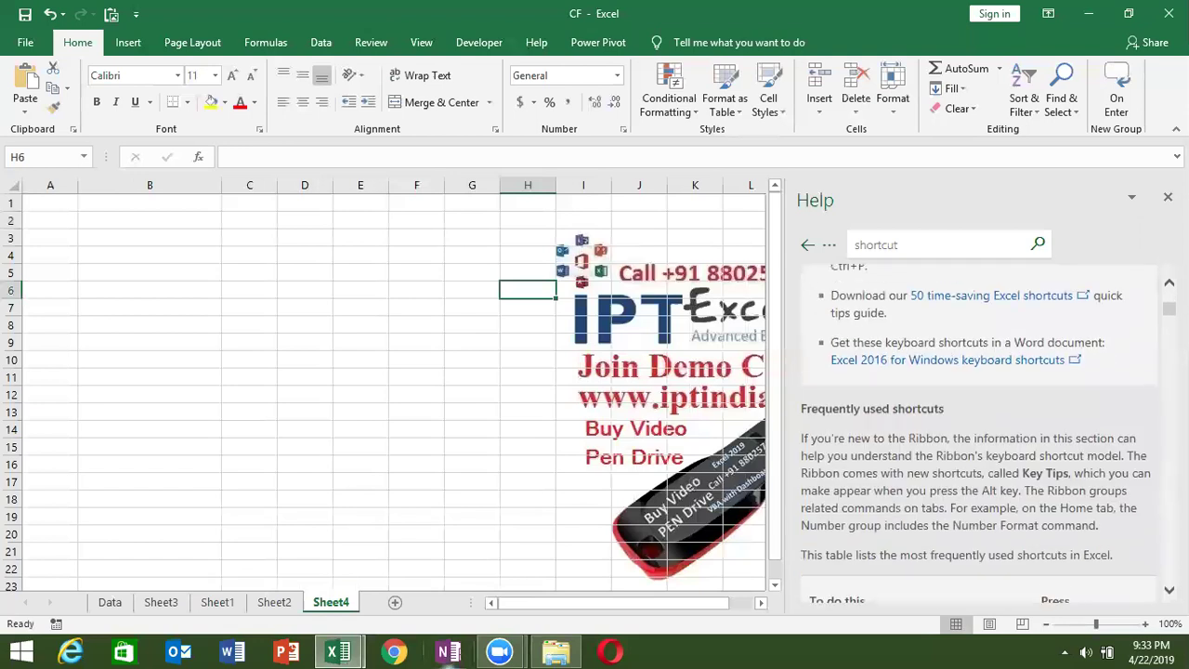
scroll(979, 435, "down", 3)
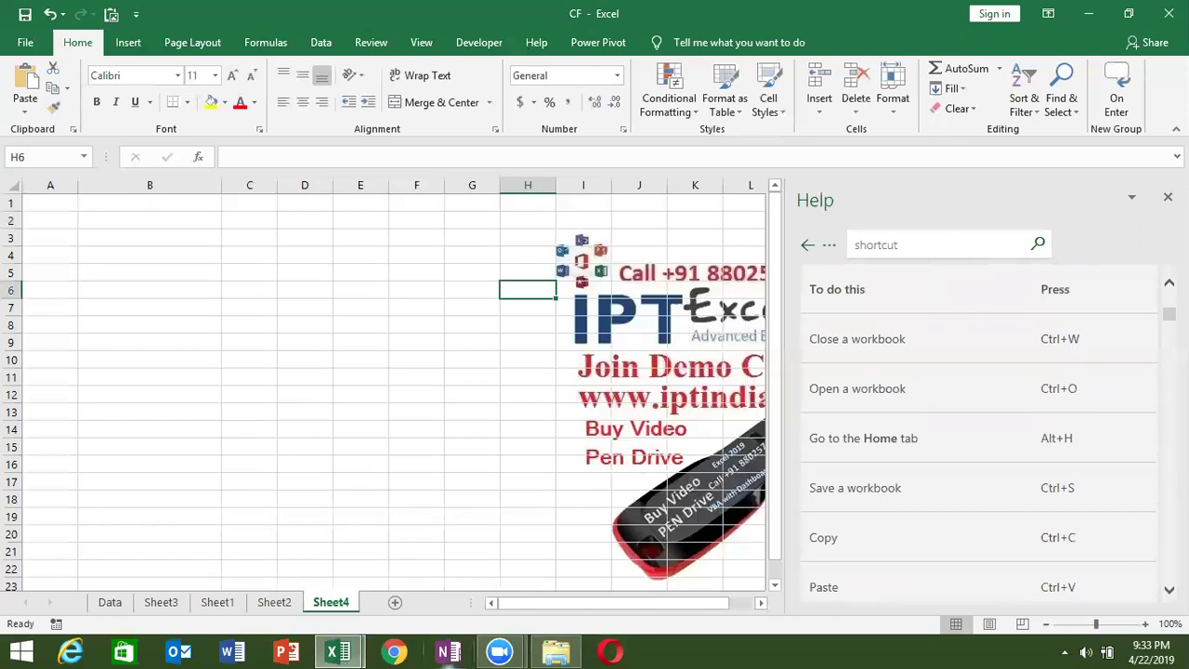
scroll(979, 430, "down", 2)
scroll(979, 430, "down", 2)
scroll(978, 430, "down", 2)
scroll(979, 430, "down", 2)
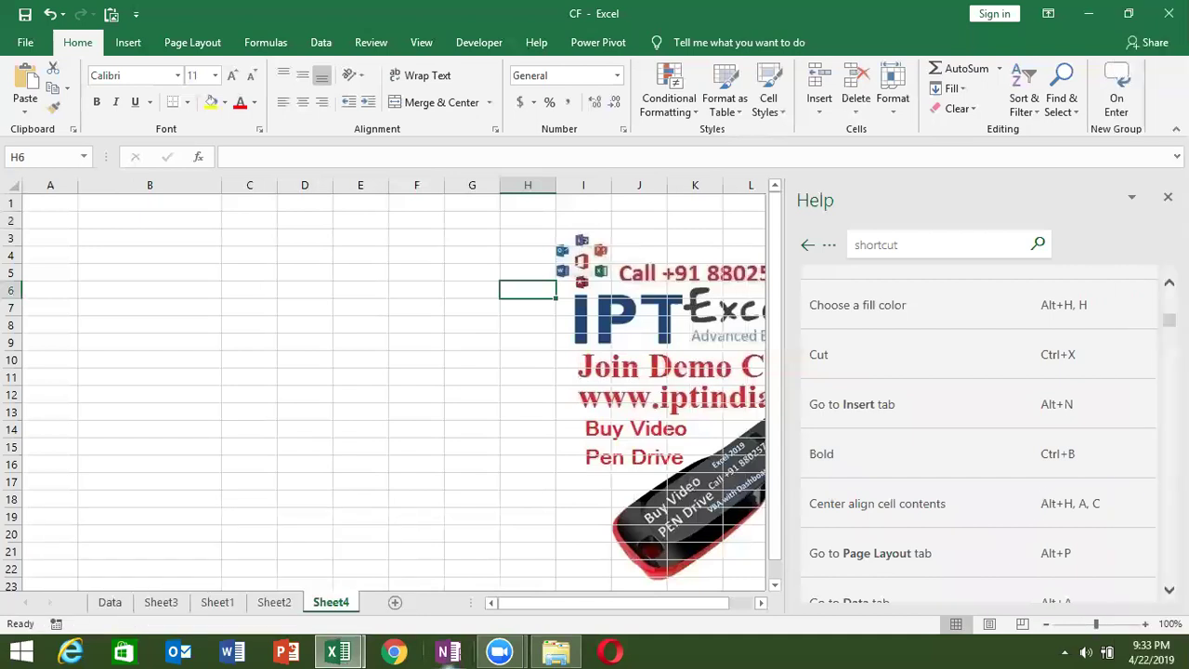
Scroll to the end of the shortcut list, then close the Help pane.
scroll(979, 431, "down", 1)
scroll(979, 431, "down", 2)
scroll(979, 431, "down", 3)
scroll(979, 431, "down", 2)
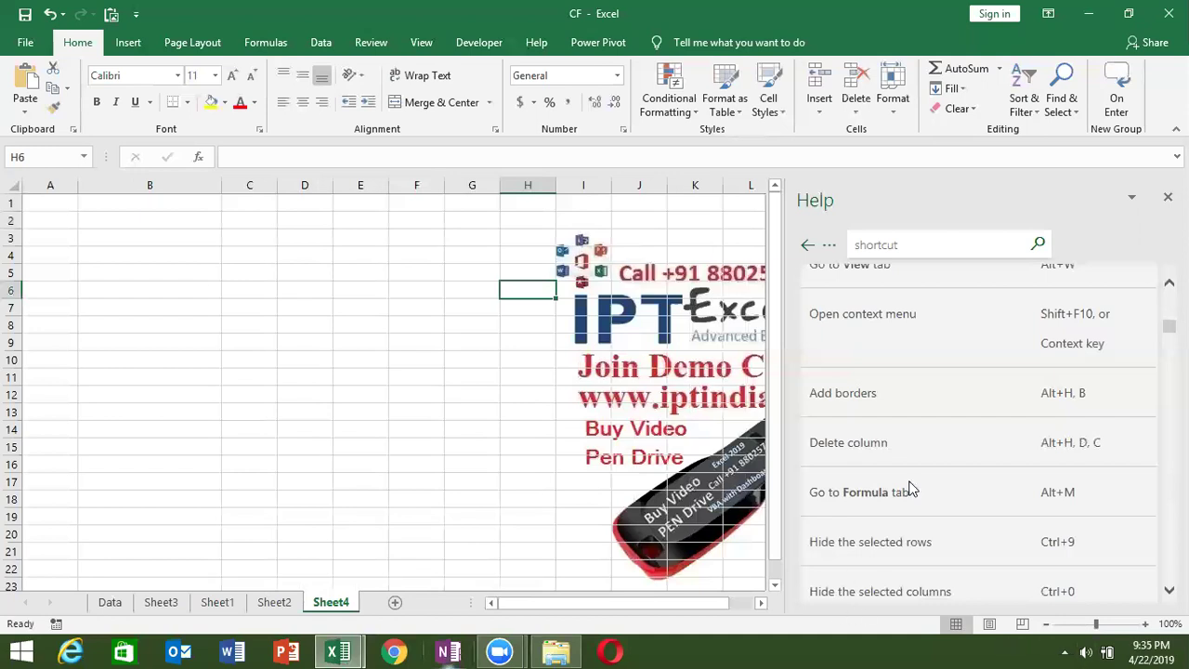
left_click(788, 366)
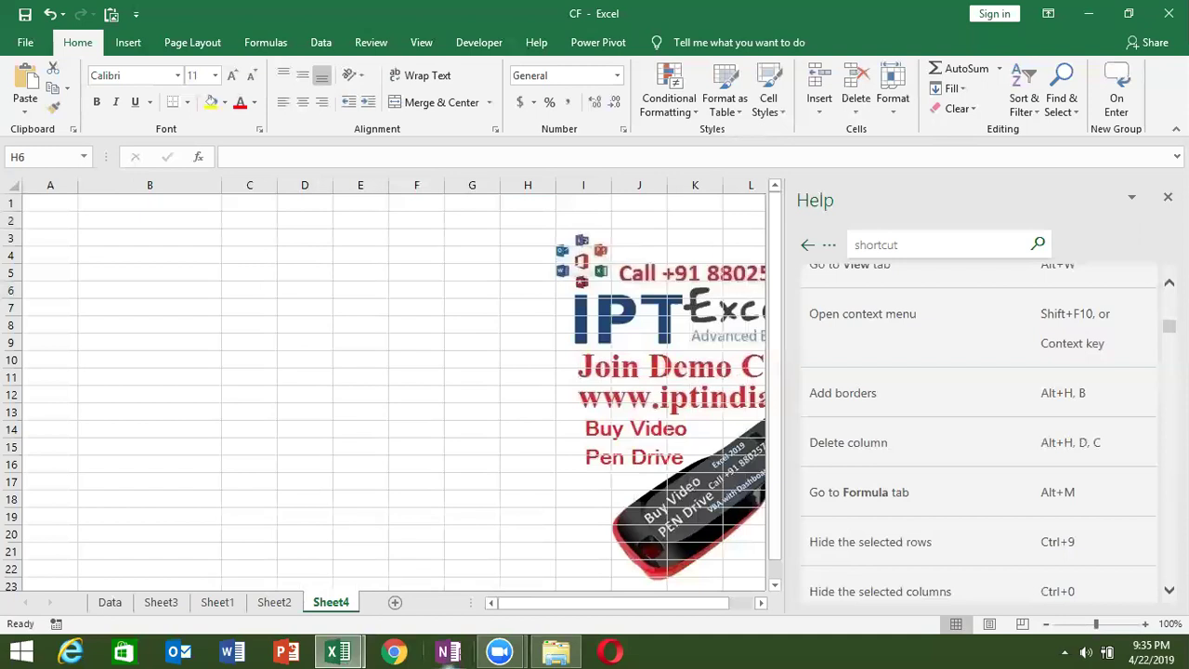
left_click(1168, 197)
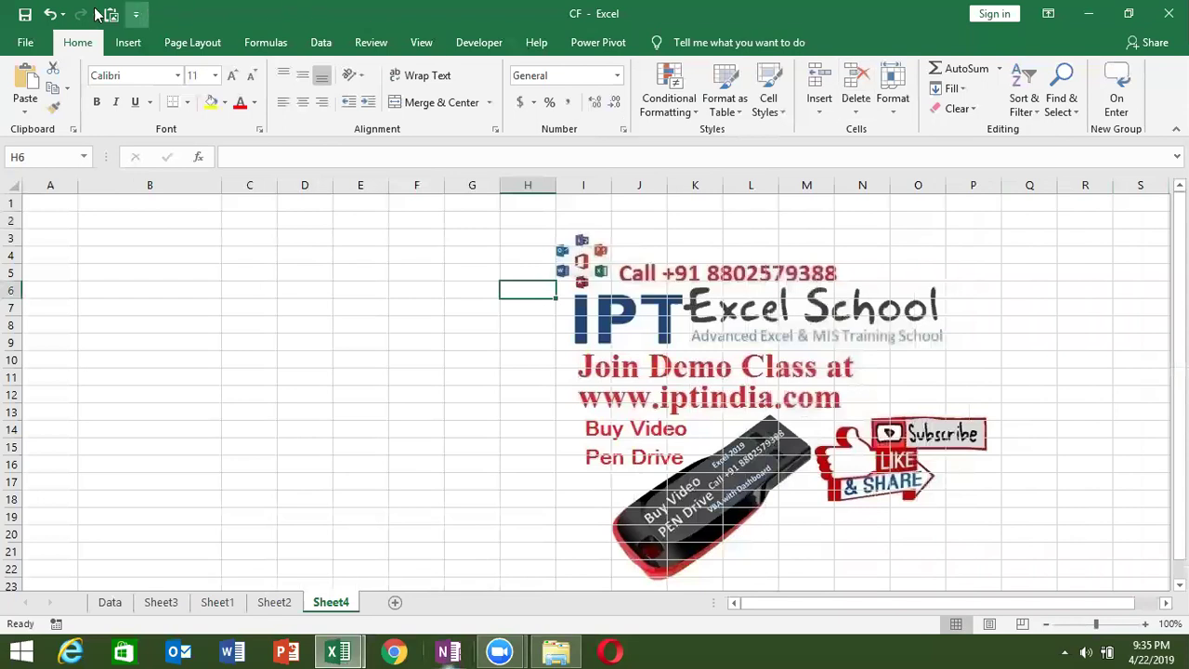
Show the File > New template gallery, then minimize Excel to the desktop.
left_click(36, 44)
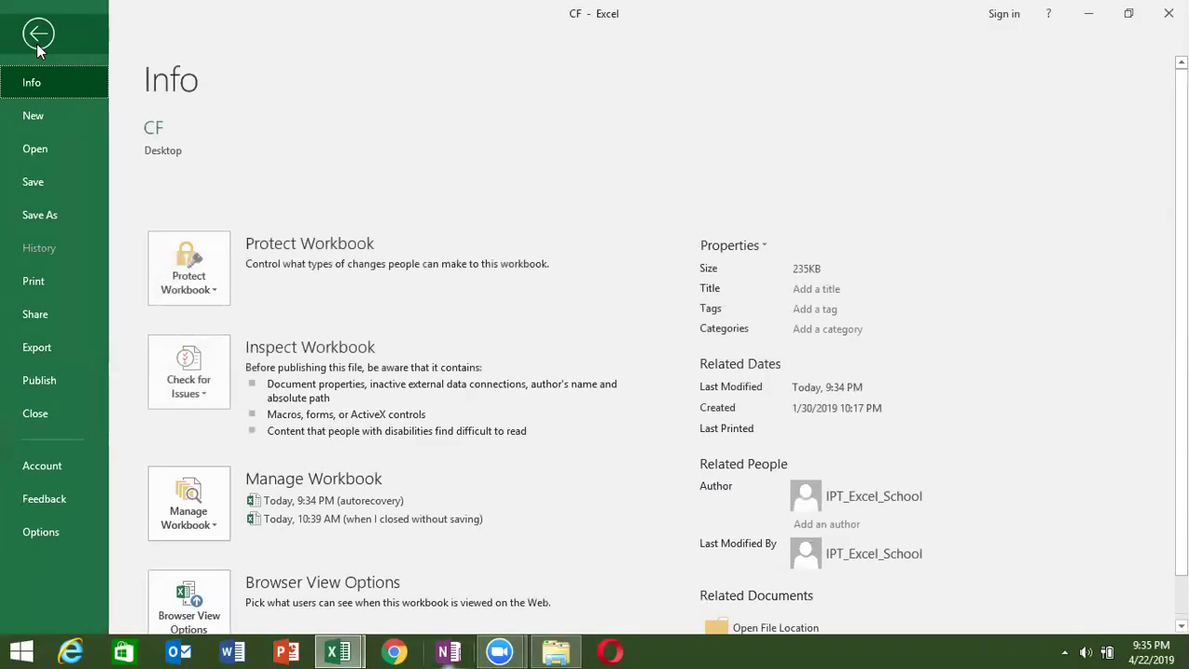
left_click(36, 118)
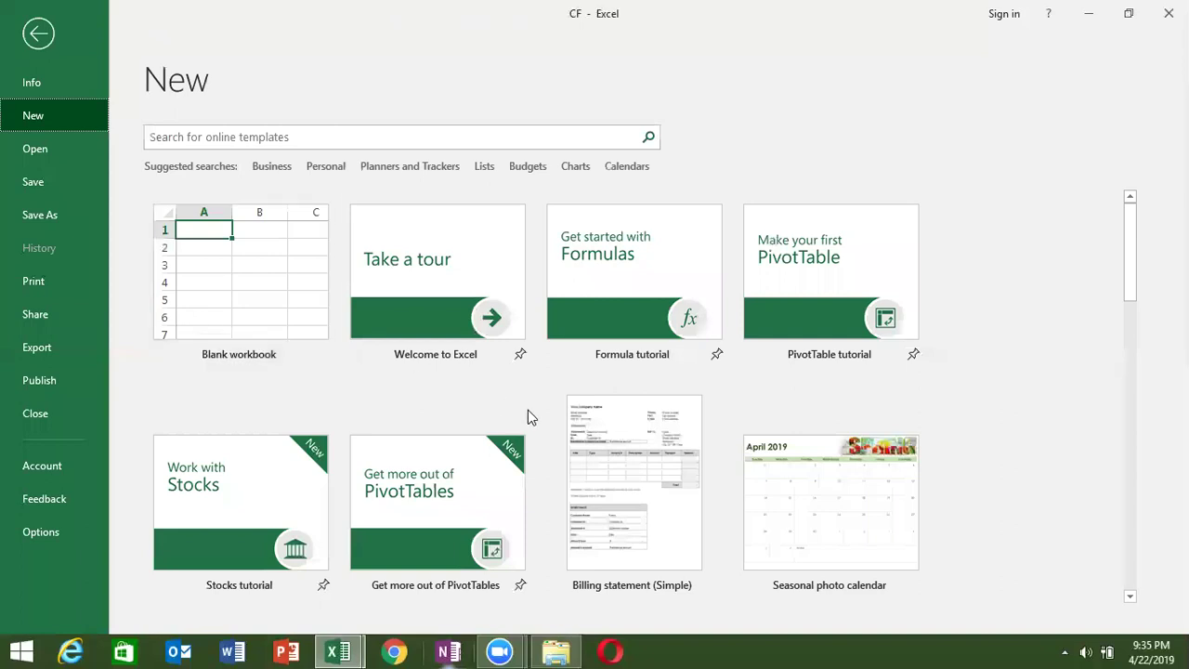
mouse_move(1187, 667)
left_click(1130, 596)
left_click_drag(1137, 599, 1137, 600)
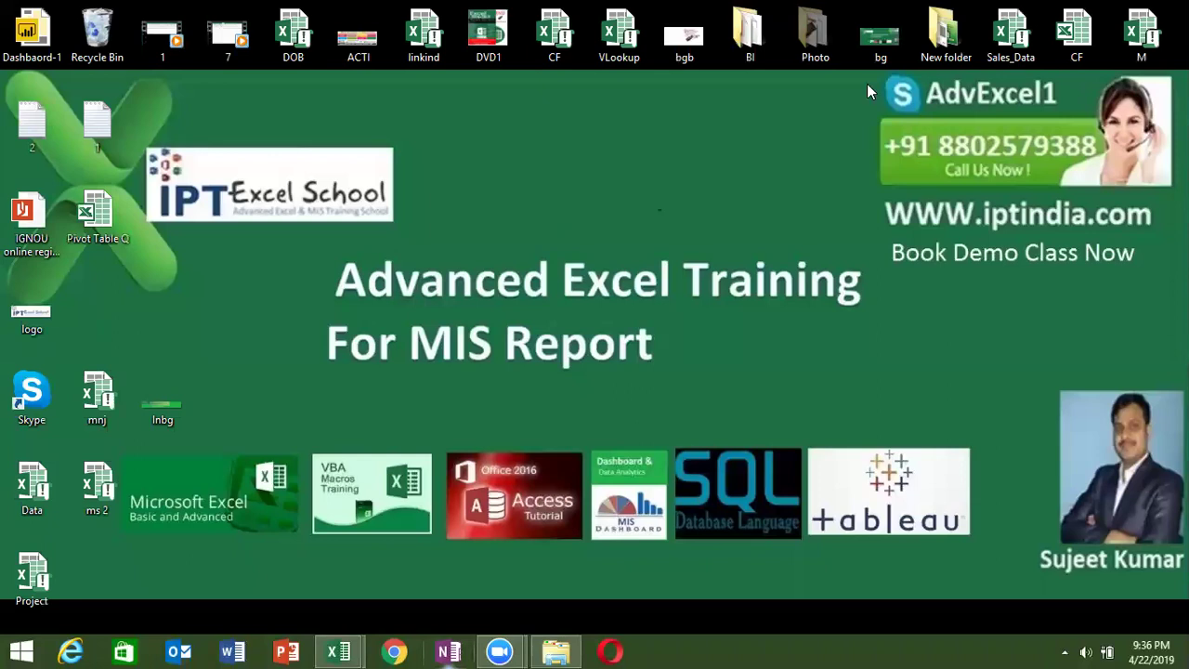
right_click(832, 110)
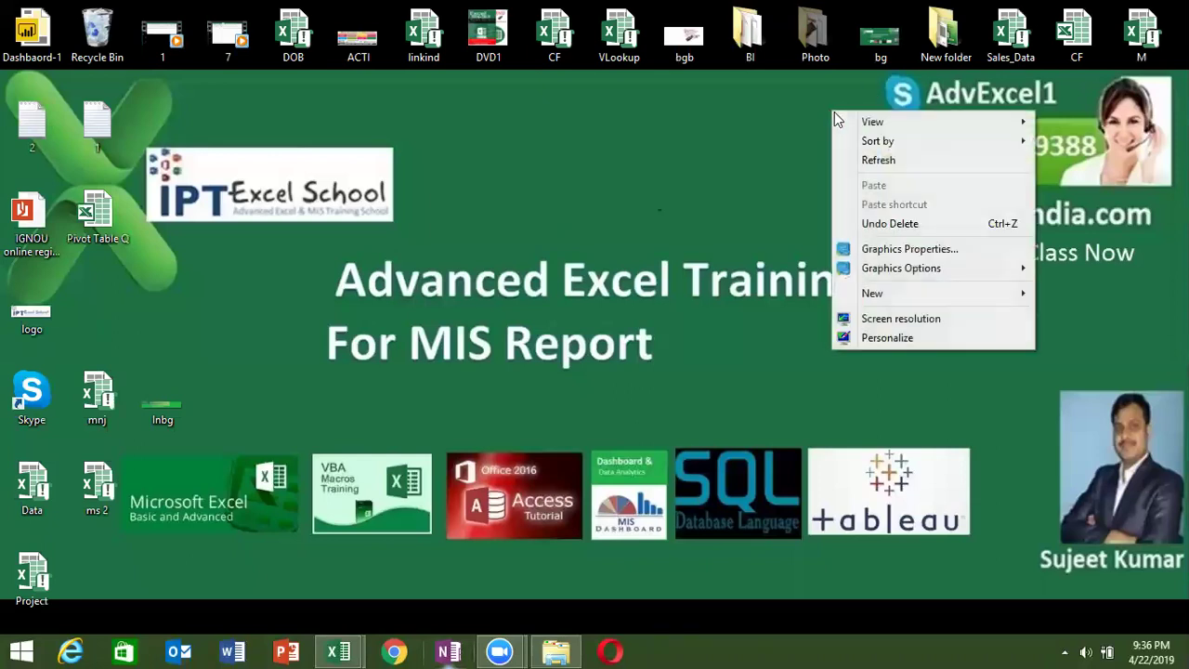
left_click(877, 160)
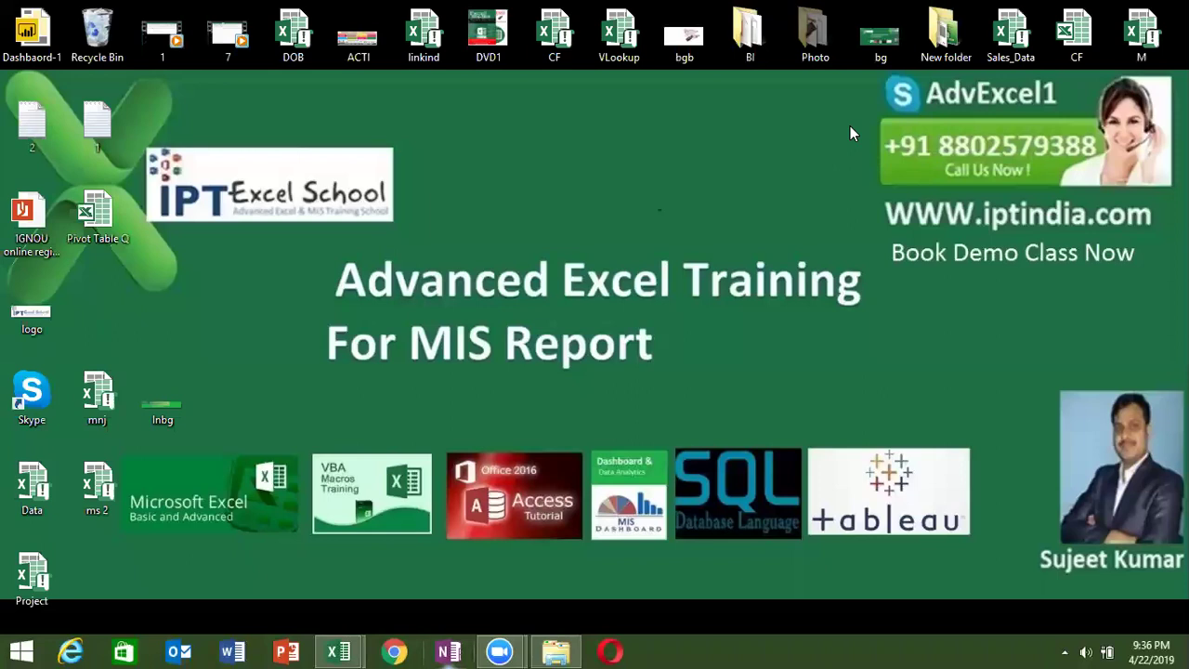